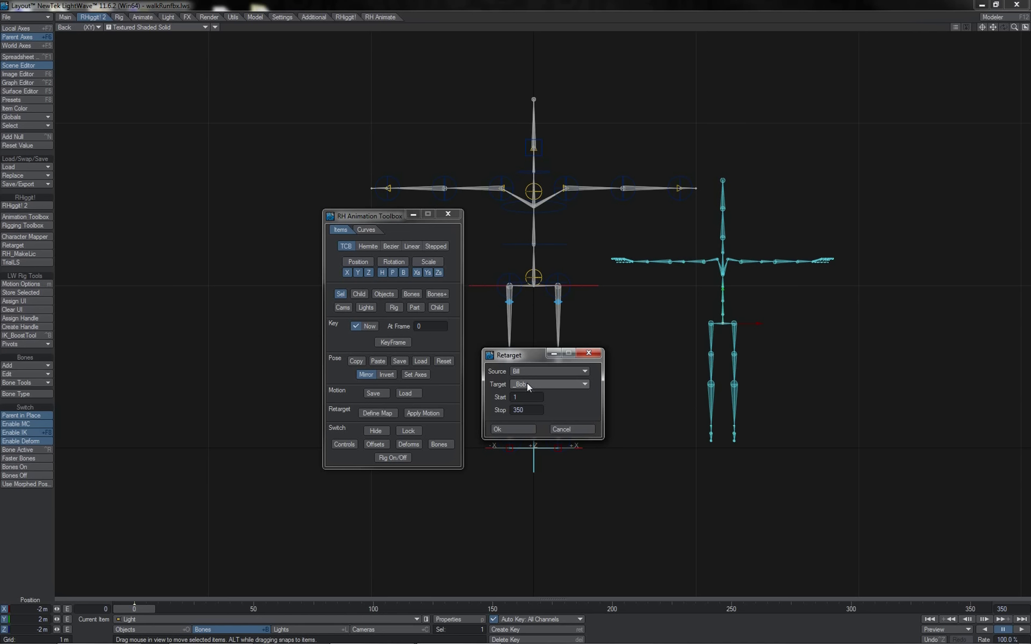
Retarget the motion from source Bill to target _Bob for frames 1 to 350
click(529, 385)
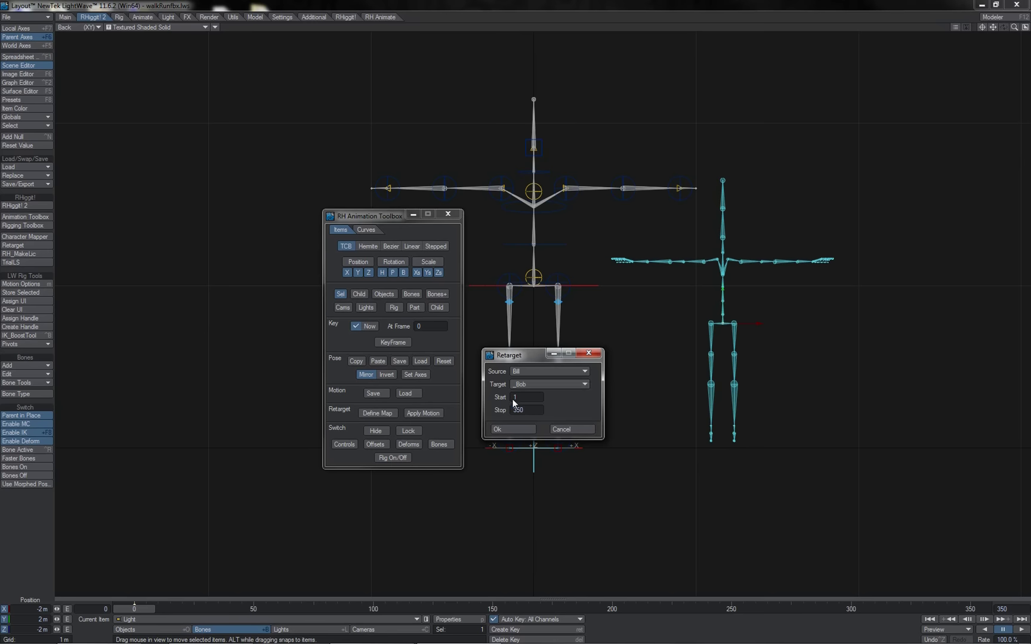
click(520, 428)
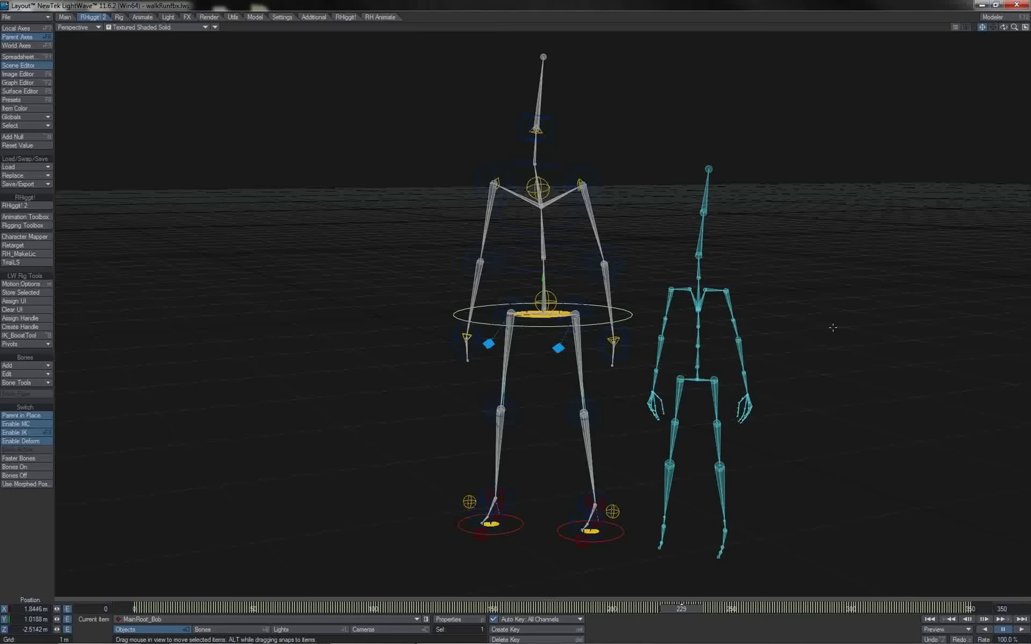
At frame 229, move Bob's main root sideways and select his left foot goal
drag(833, 327, 860, 327)
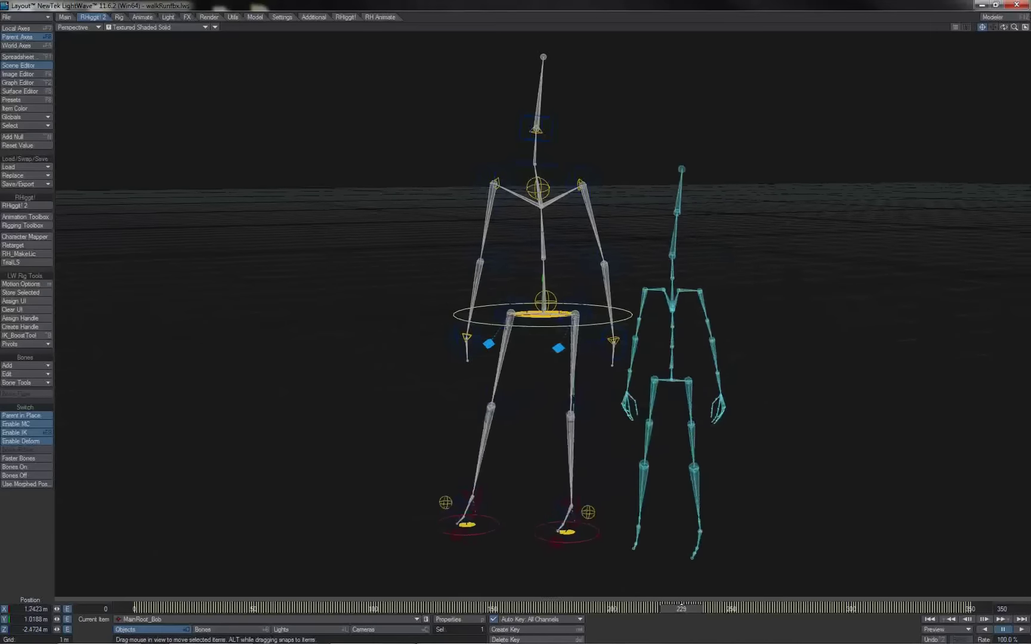
drag(739, 327, 829, 344)
click(622, 536)
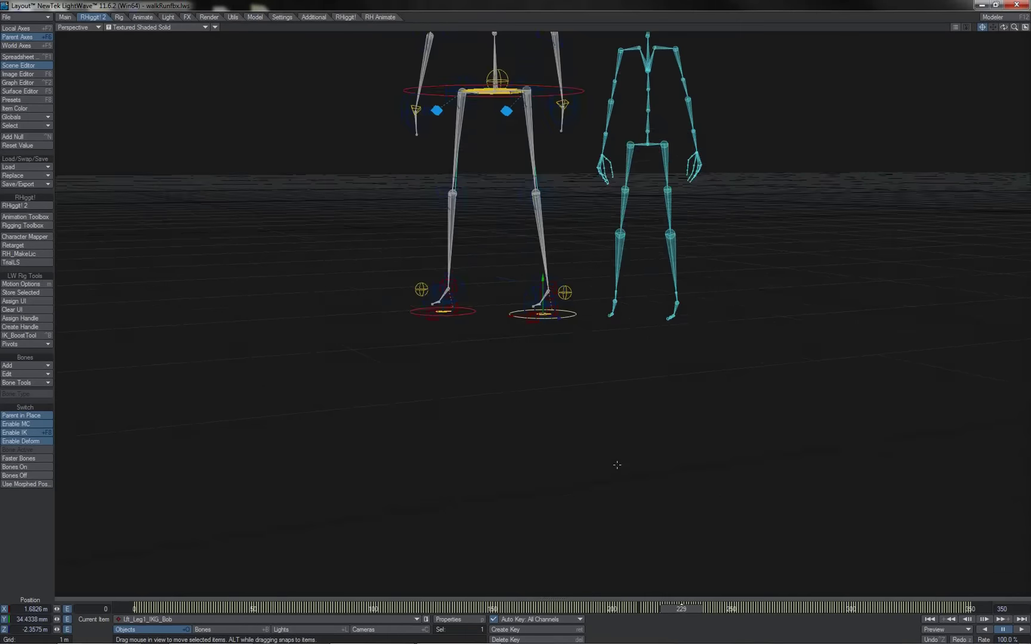
mouse_move(617, 465)
right_down()
mouse_move(617, 382)
mouse_move(617, 478)
mouse_move(617, 436)
mouse_move(617, 465)
right_up()
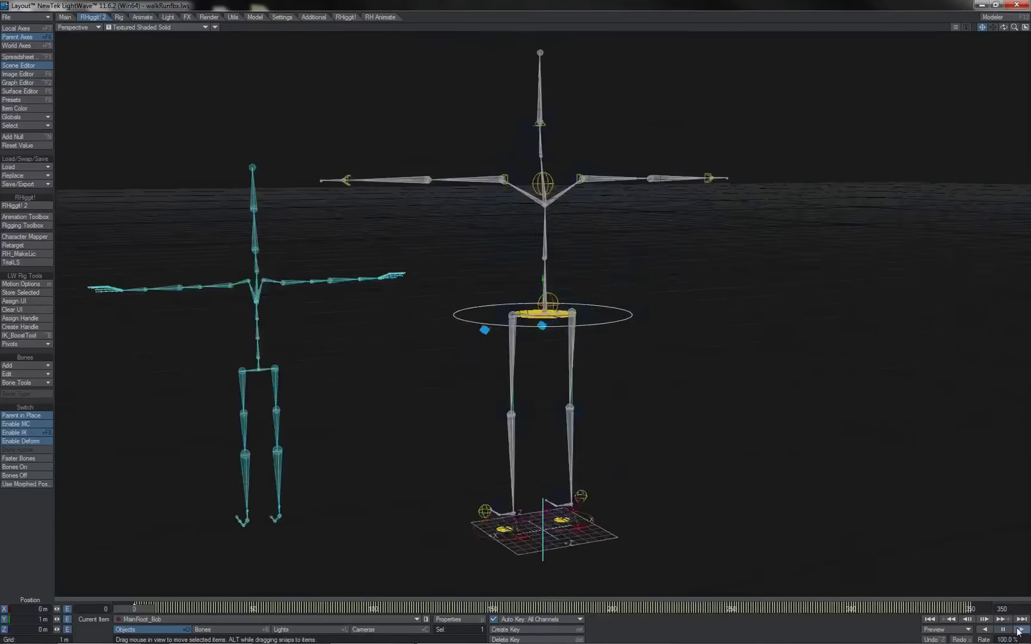
Play the retargeted animation and compare the mocap skeleton's hips with Bob's main root at frame 250
click(1019, 631)
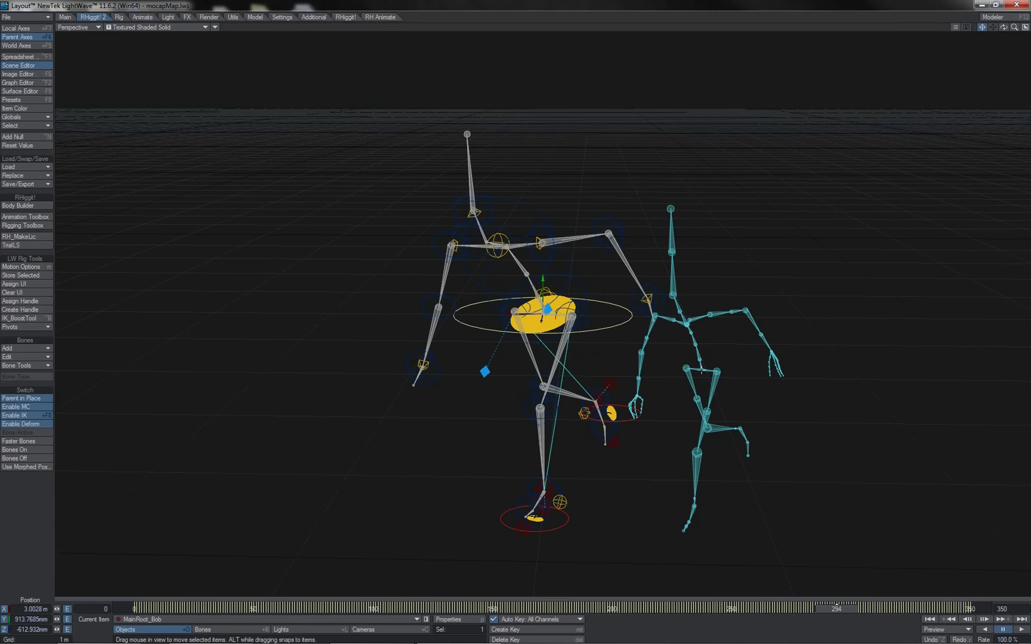
click(702, 371)
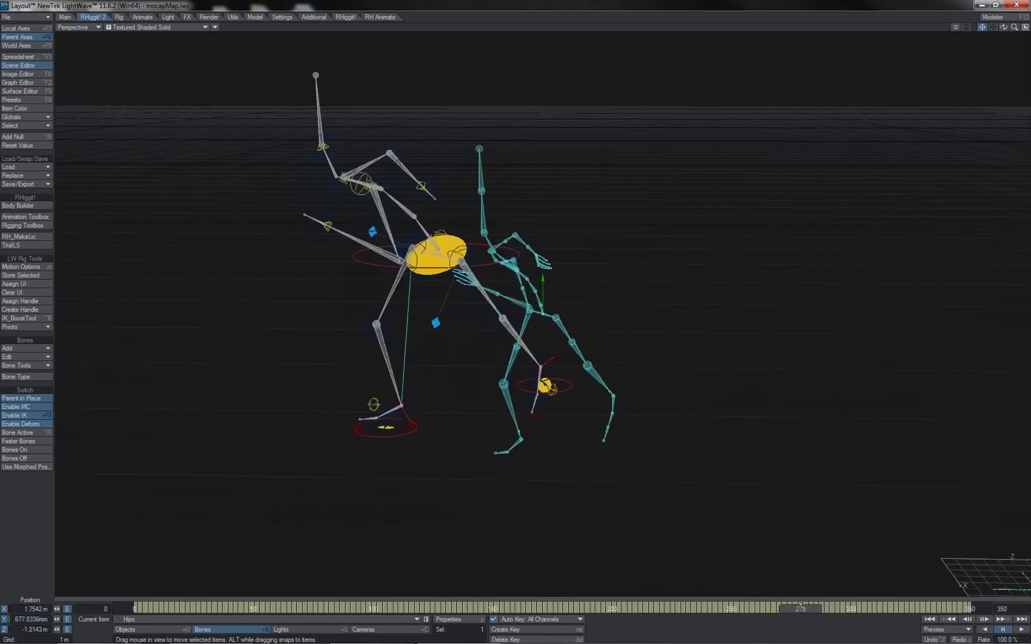
drag(772, 609, 731, 609)
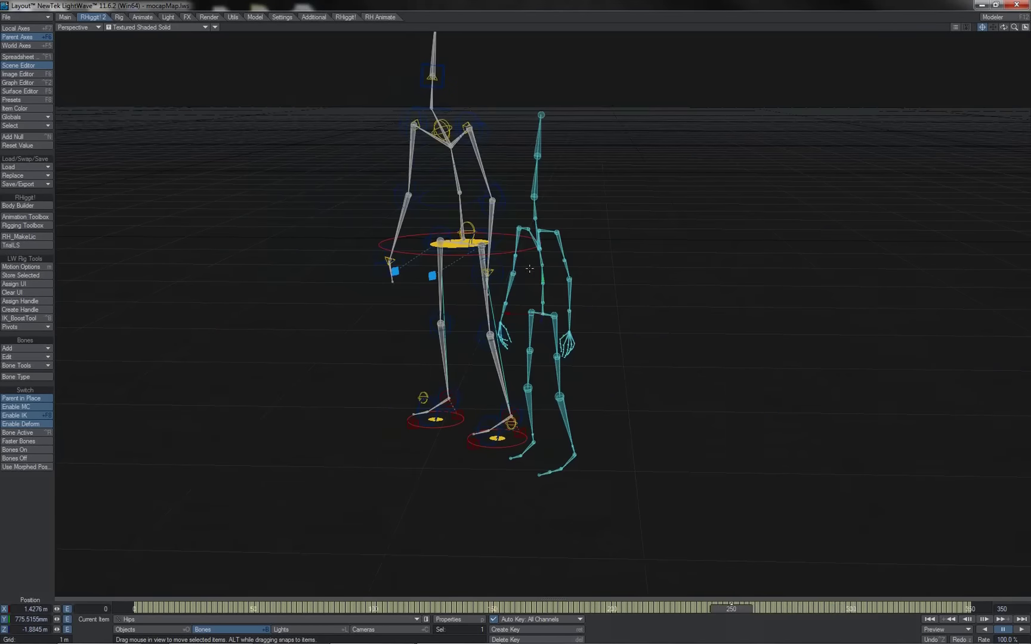
click(521, 252)
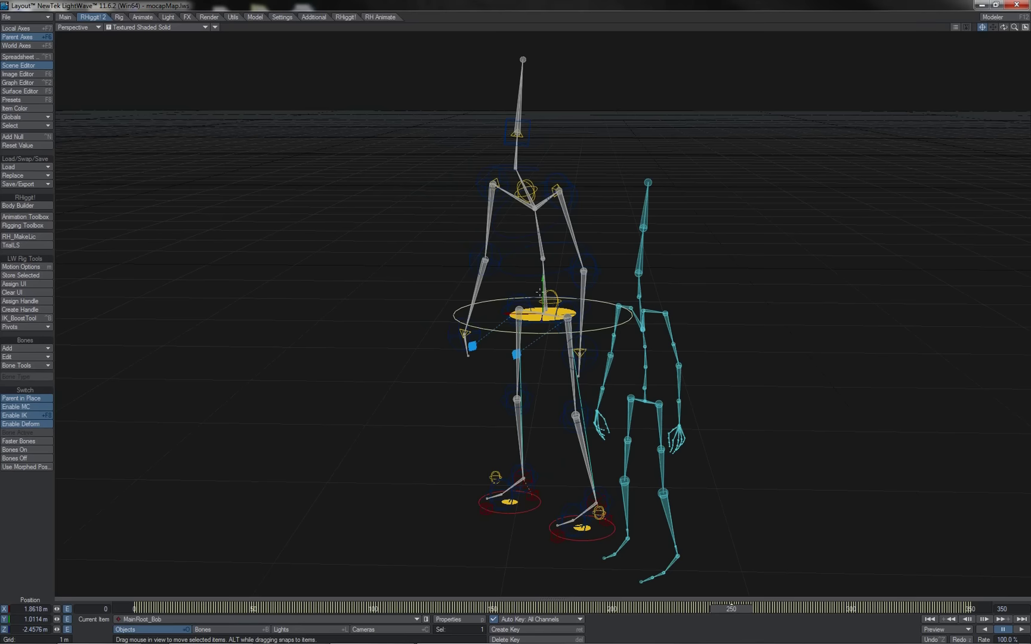
key(shift+b)
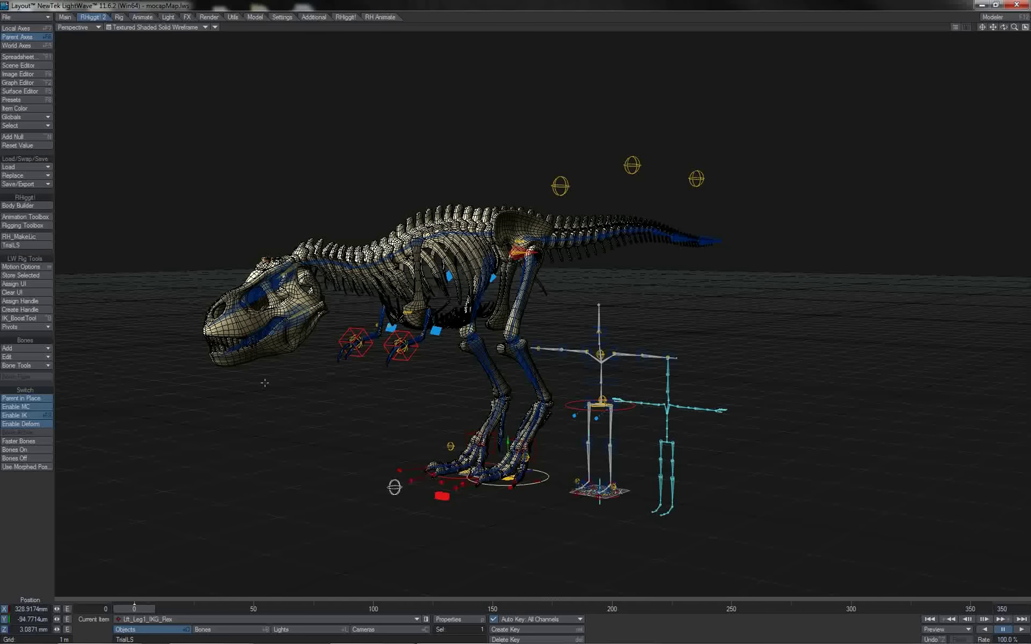
Check the mocap skeleton's hips bone against Bob's main root at frame 0
scroll(265, 383, up, 2)
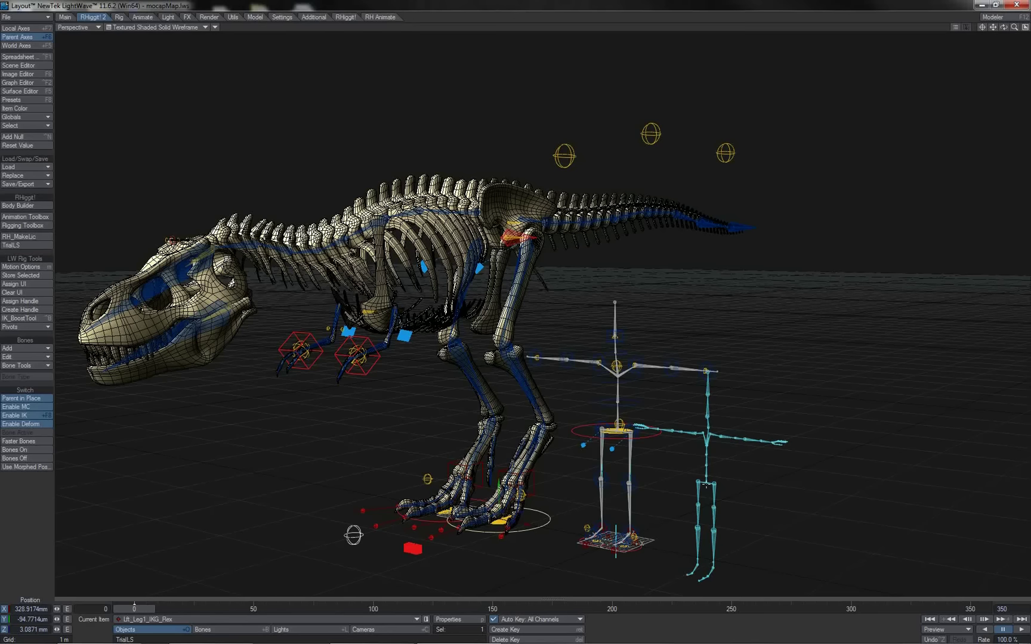
click(706, 485)
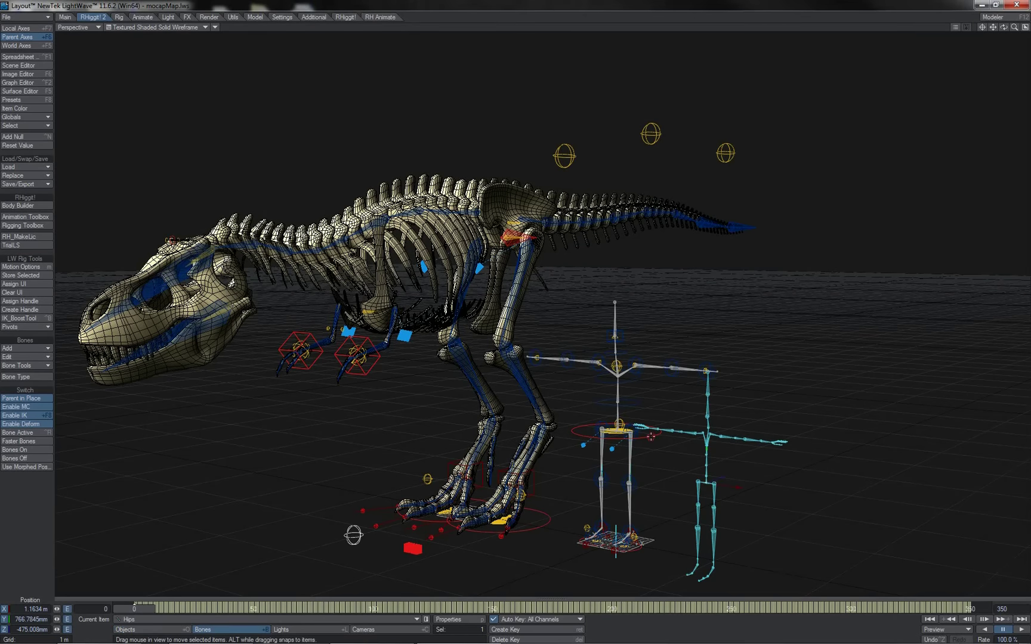
key(shift+o)
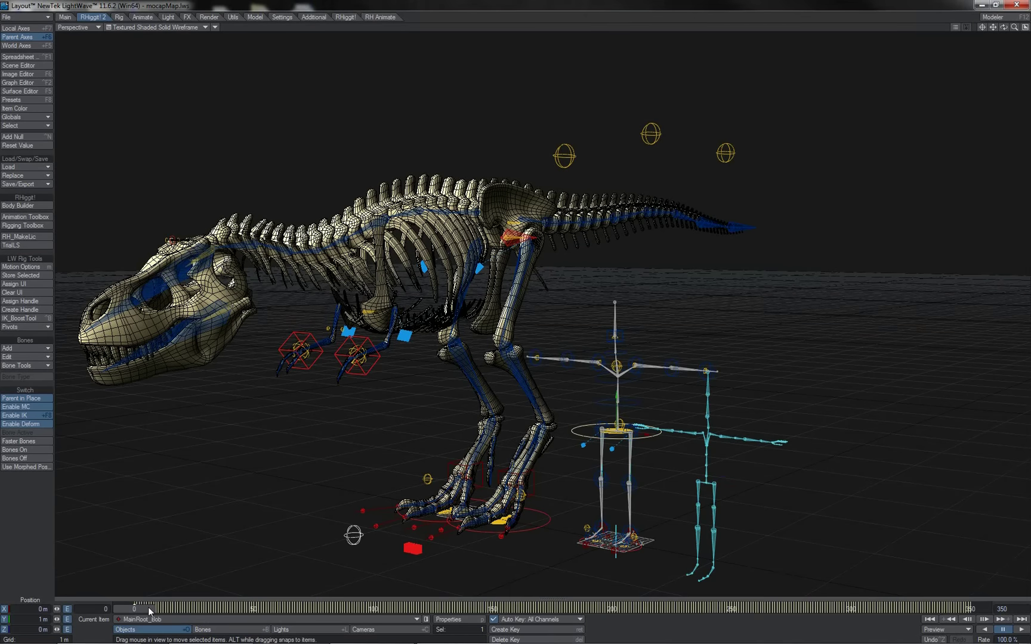
mouse_move(148, 607)
mouse_down()
mouse_move(474, 607)
mouse_move(135, 606)
mouse_up()
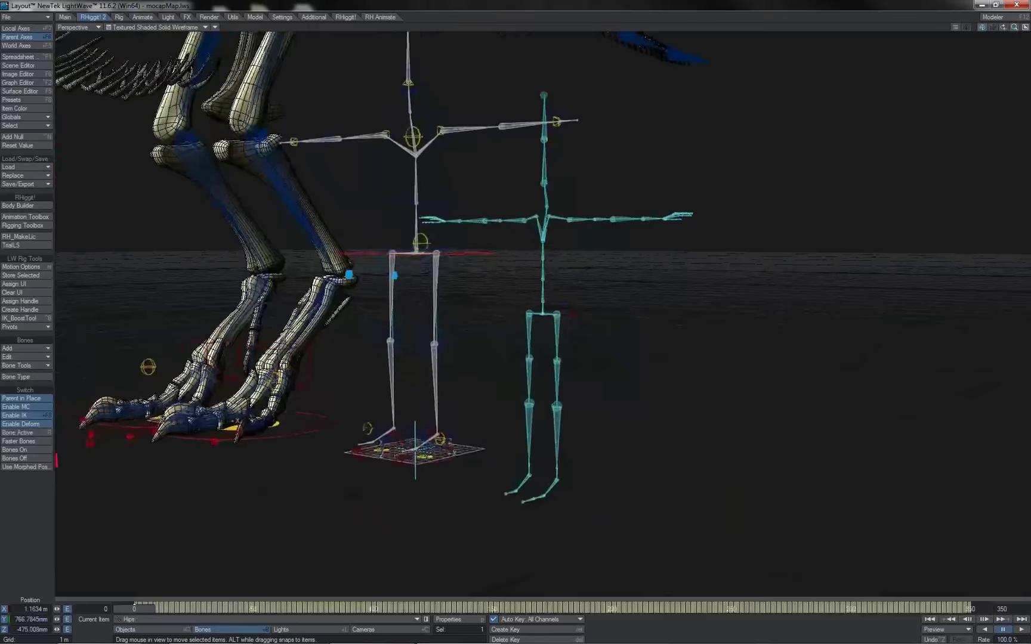
Compare the mocap skeleton's pose at frame 1 with its T-pose at frame 0
drag(1014, 27, 1011, 27)
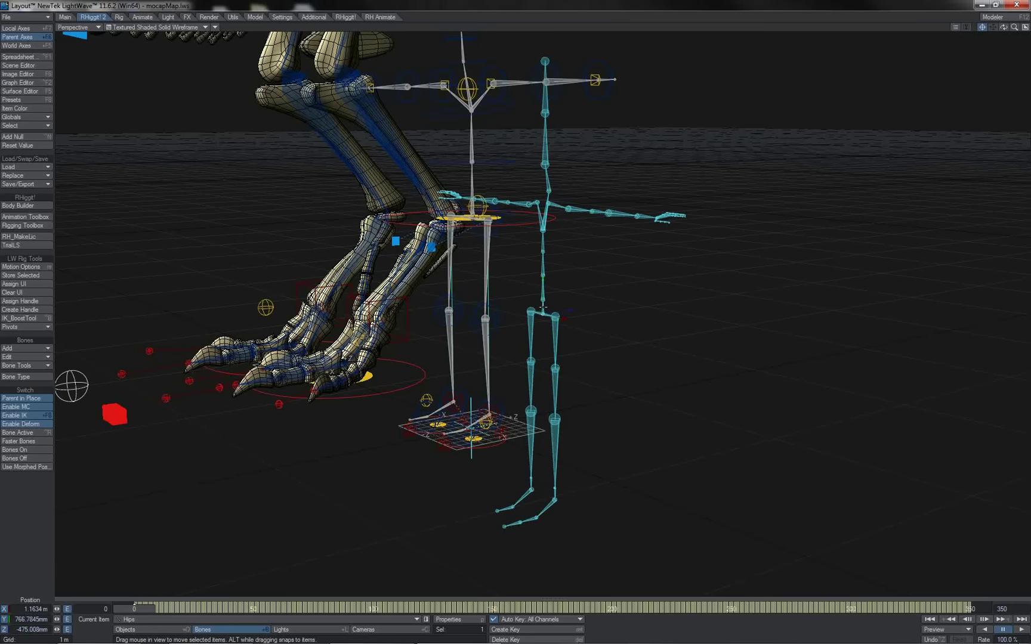
key(Right)
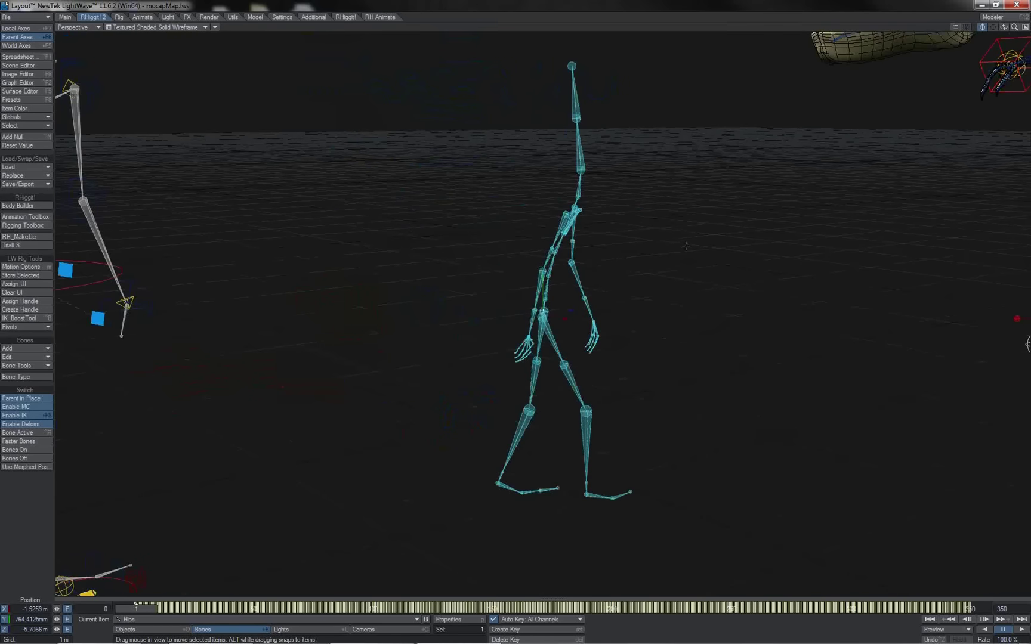
drag(997, 30, 1024, 31)
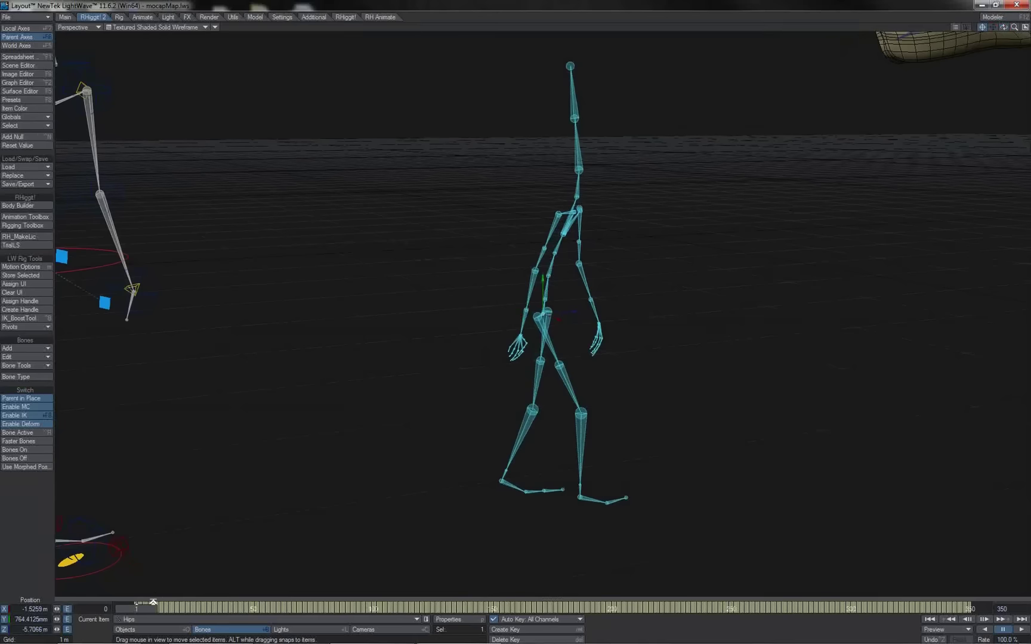
mouse_move(136, 607)
mouse_down()
mouse_move(410, 607)
mouse_move(133, 607)
mouse_up()
scroll(543, 314, down, 5)
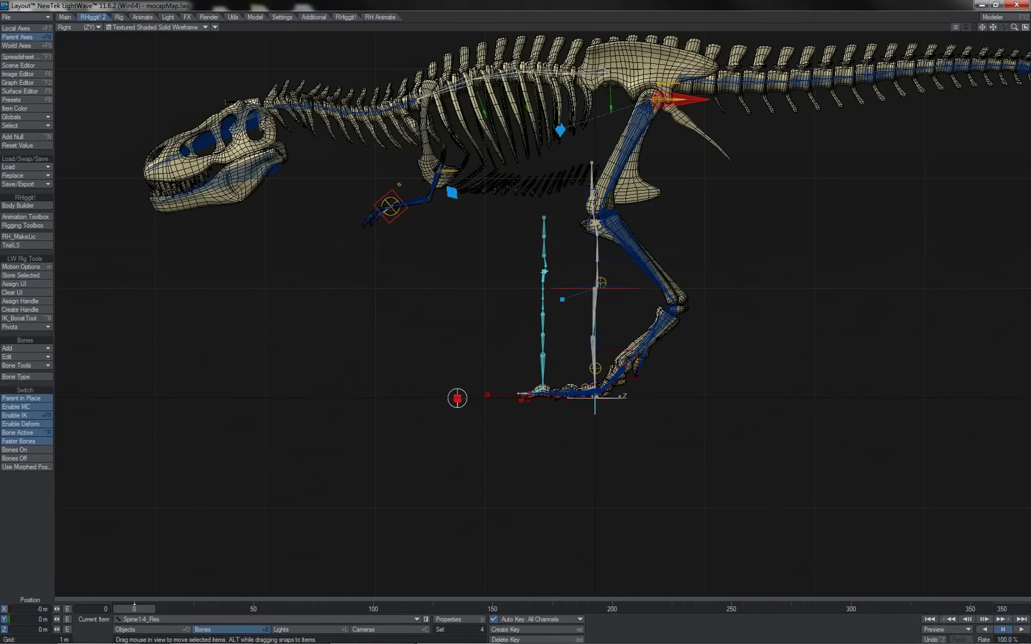
Rotate Rex's spine and neck bones to raise the front of the body, with the head bone's pitch at -14.40°
key(y)
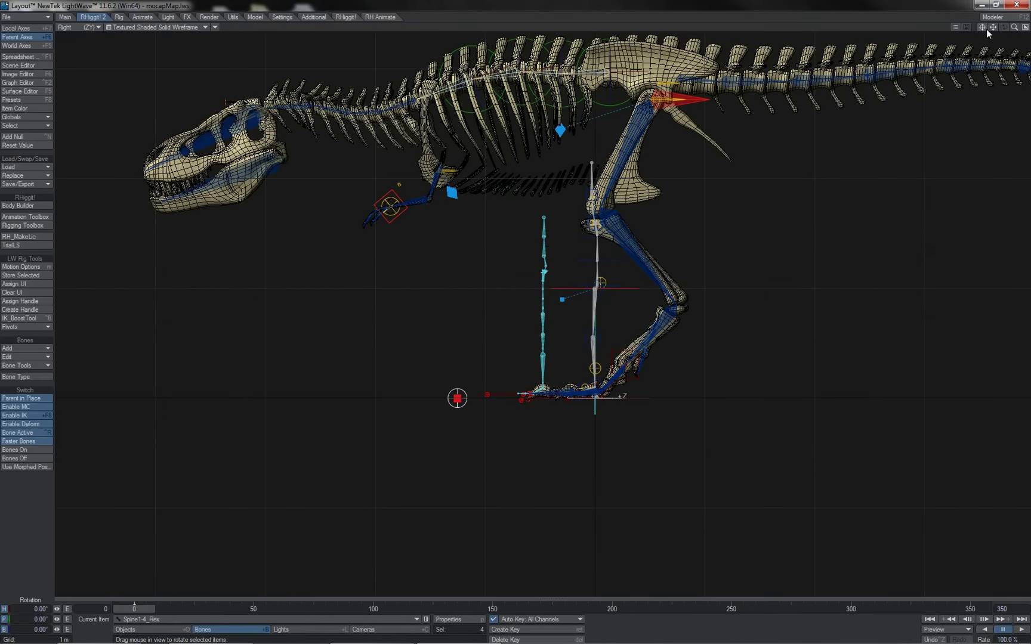
drag(988, 33, 965, 131)
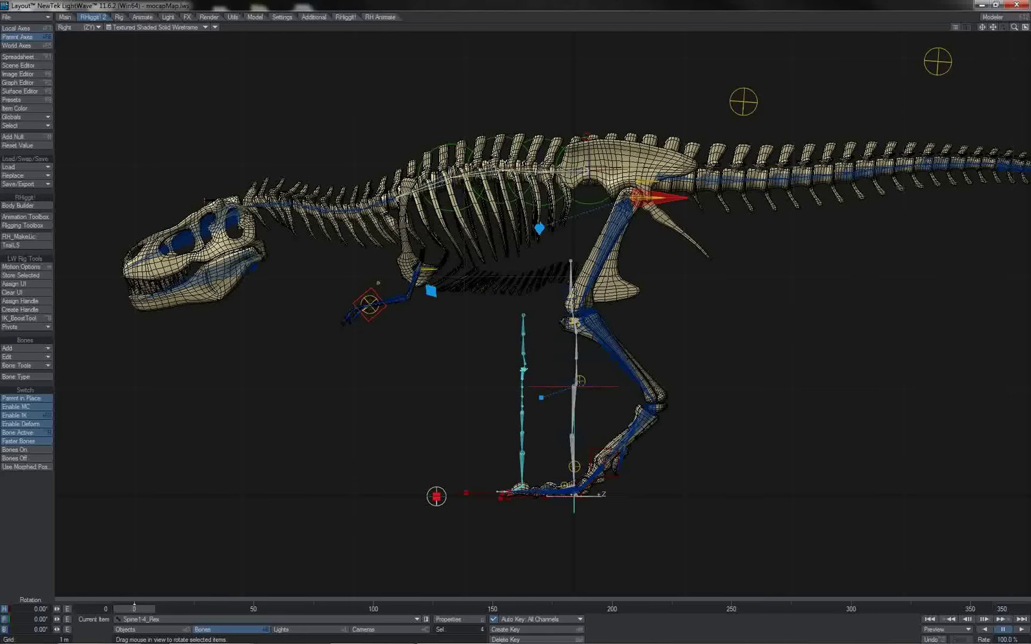
drag(381, 143, 381, 104)
click(346, 137)
drag(370, 109, 370, 139)
key(Down)
key(Down)
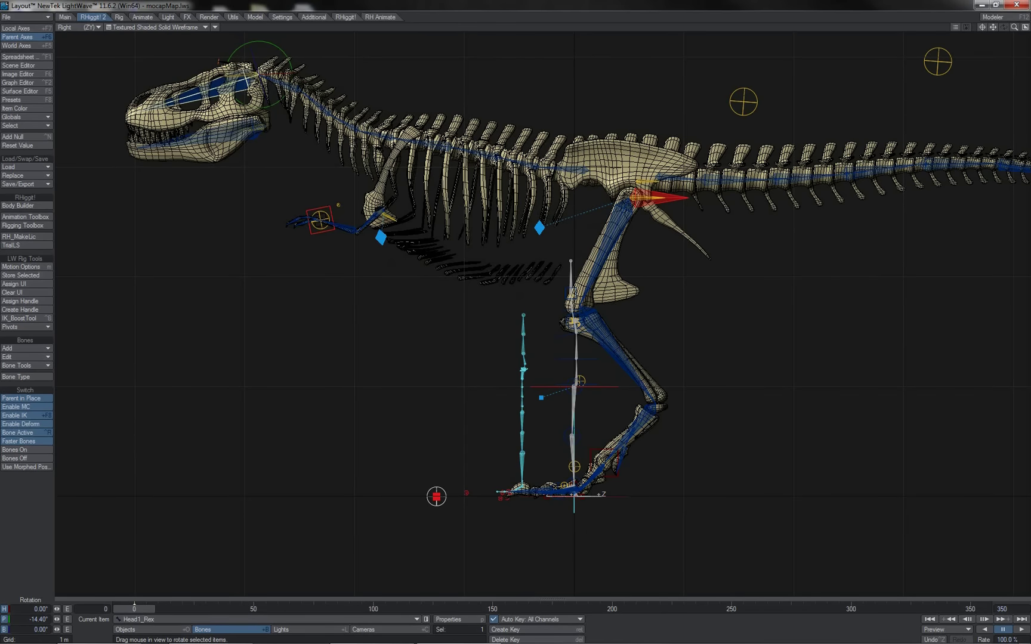
Rotate the mocap skeleton's arms down to its sides, with the right arm's heading at -87.80°
key(4)
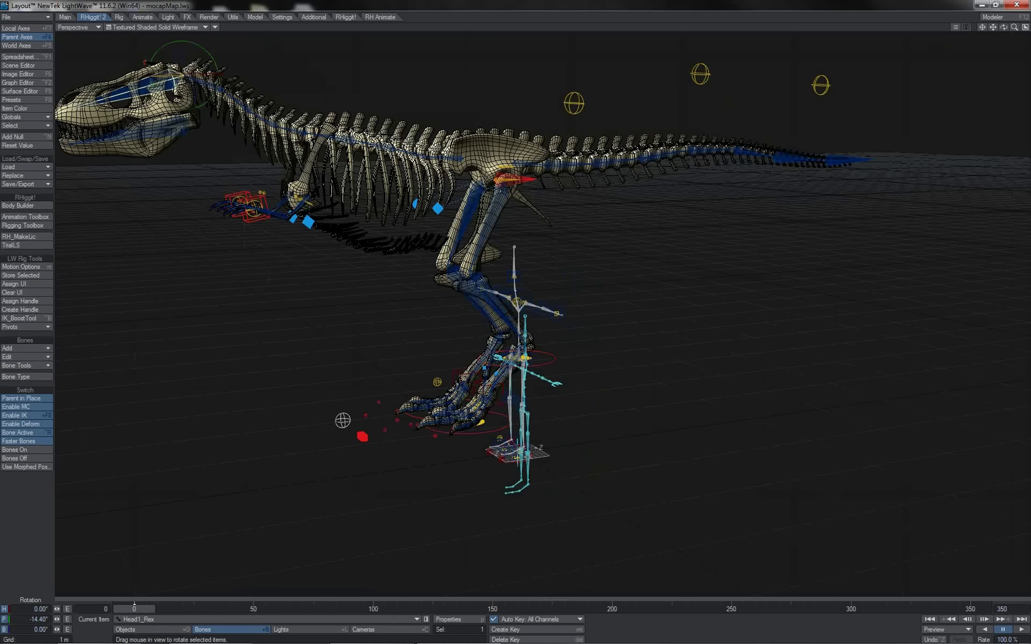
click(300, 206)
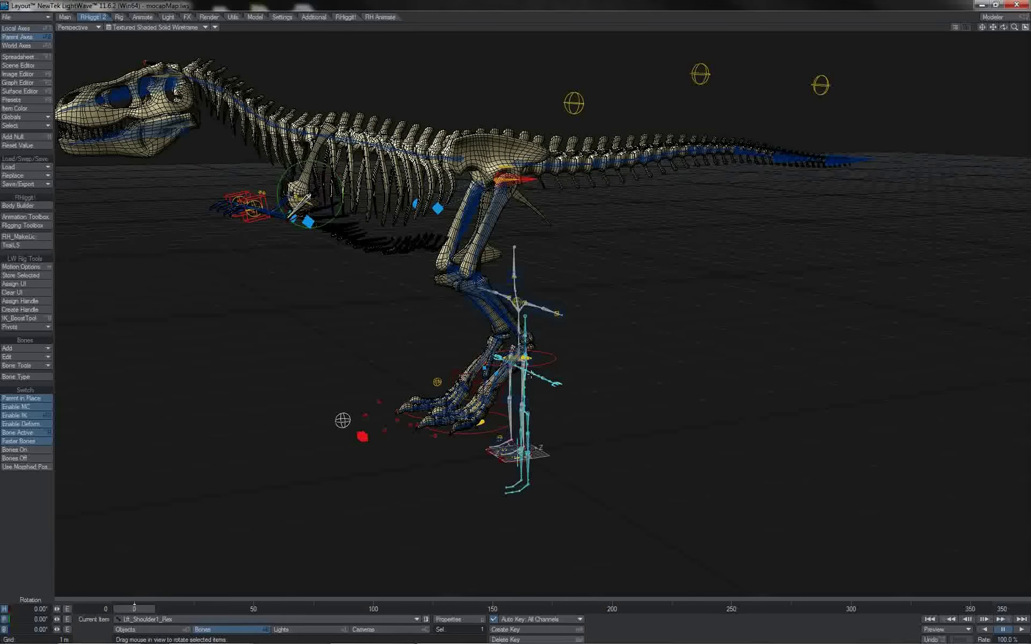
click(530, 374)
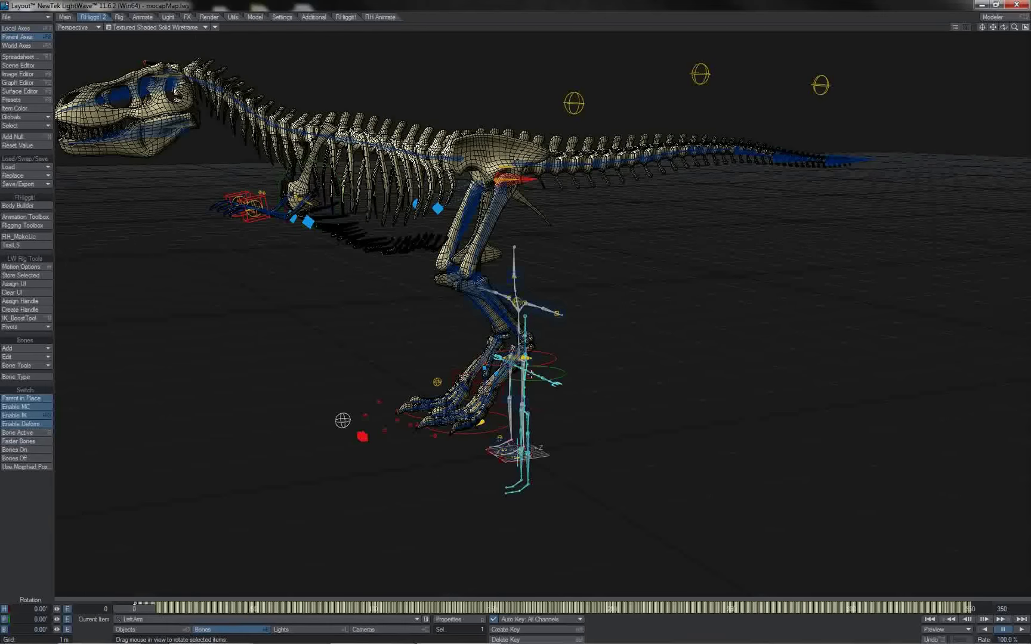
key(1)
click(580, 351)
drag(580, 351, 532, 334)
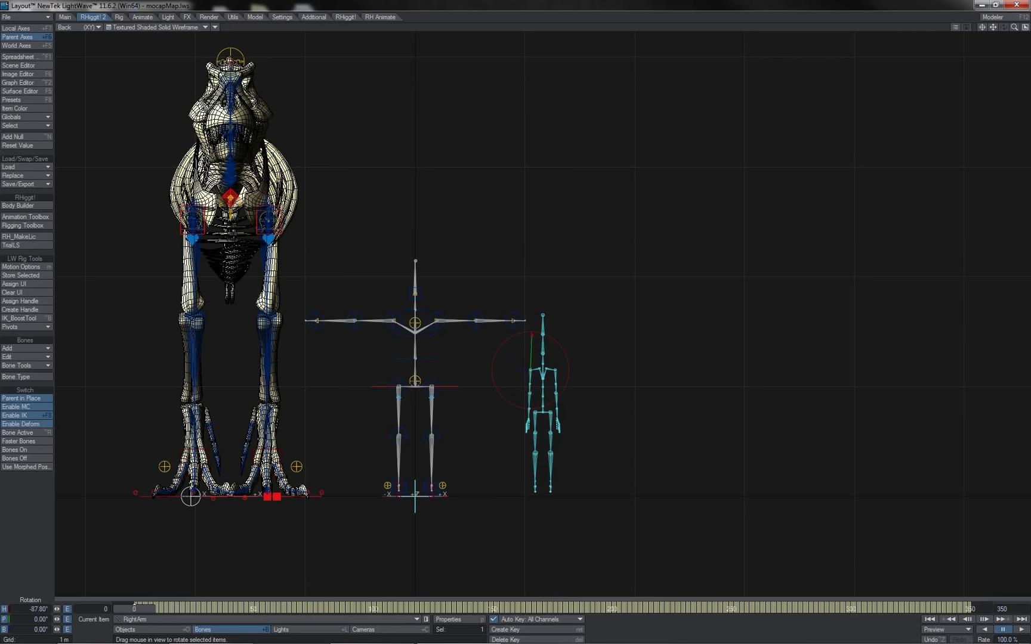
Rotate both of the mocap skeleton's arms together in world axes to match the pose of Rex's forelimbs
key(3)
key(shift+F5)
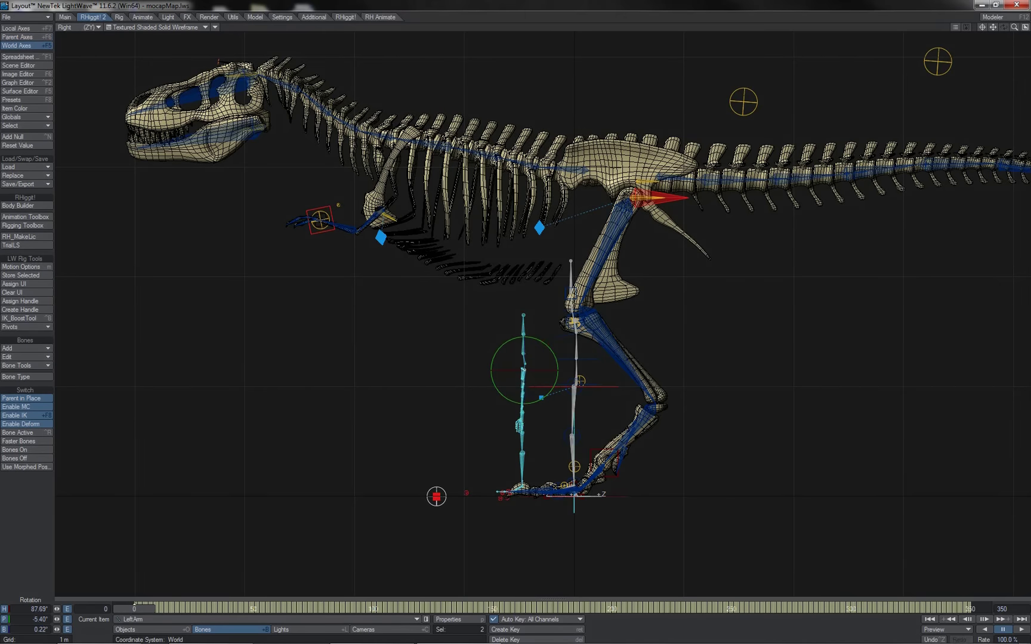
drag(532, 334, 532, 366)
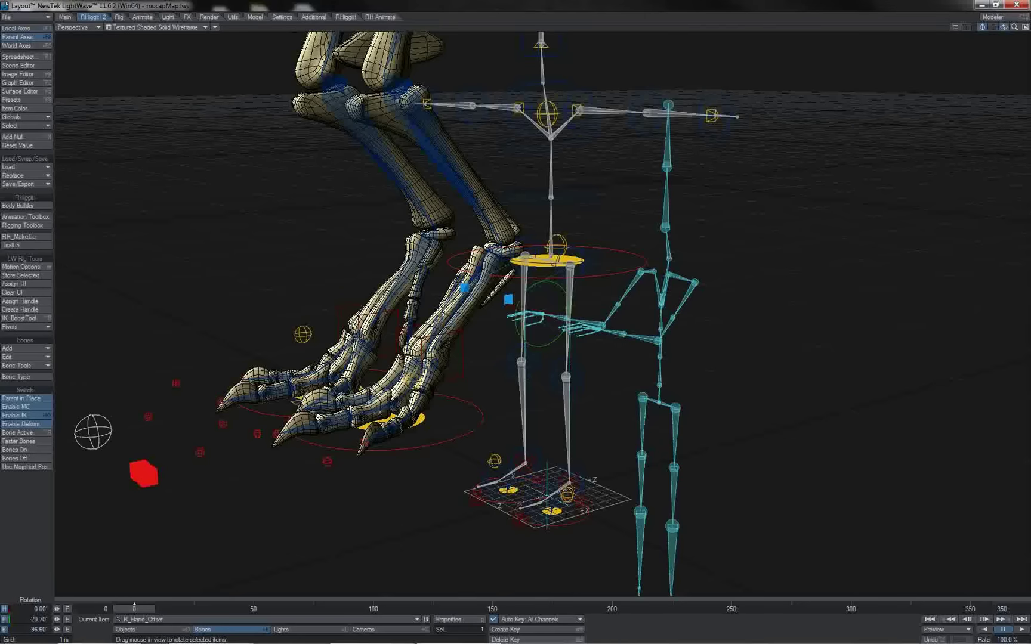
mouse_move(1003, 27)
mouse_down()
mouse_move(1025, 27)
mouse_move(1013, 30)
mouse_up()
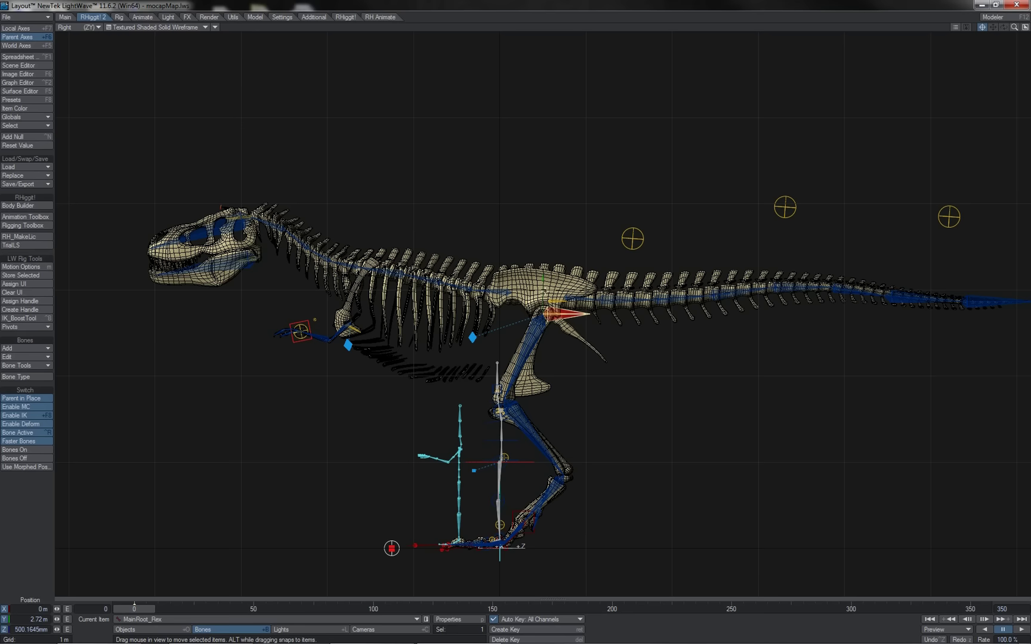
Raise Rex's main root to a height of 2.8135 m, undoing the excessive lift that straightens the legs
drag(543, 288, 544, 249)
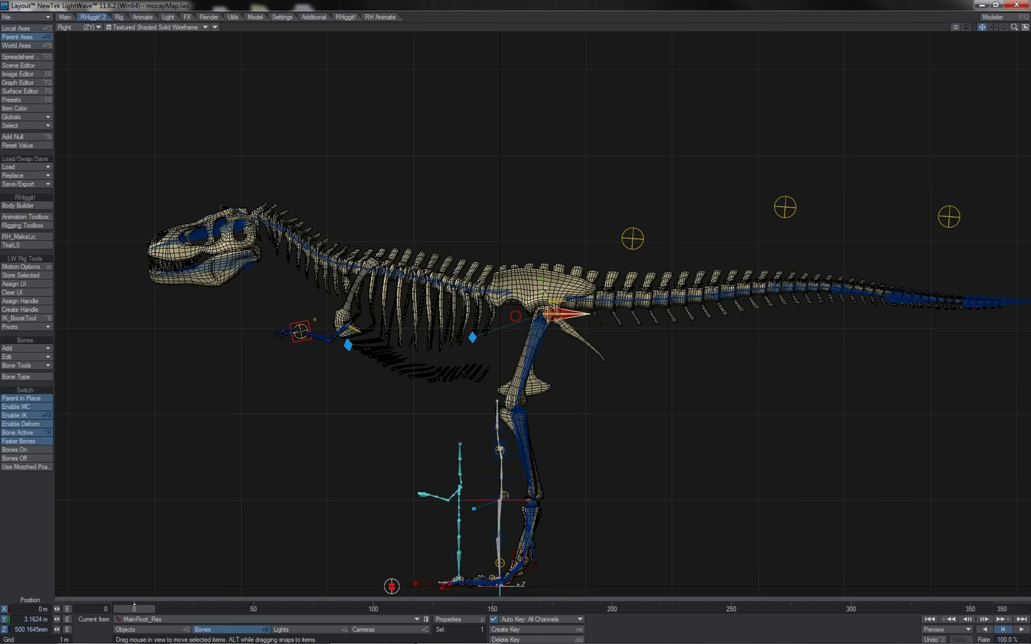
key(ctrl+z)
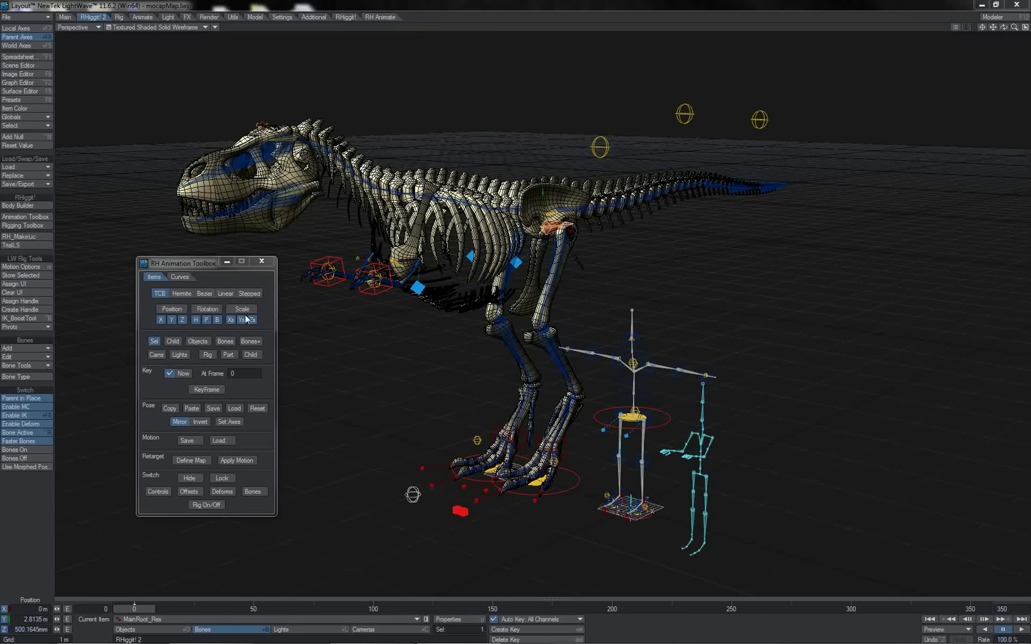
Set the RH Animation Toolbox to operate on the whole rig instead of the selection
click(154, 342)
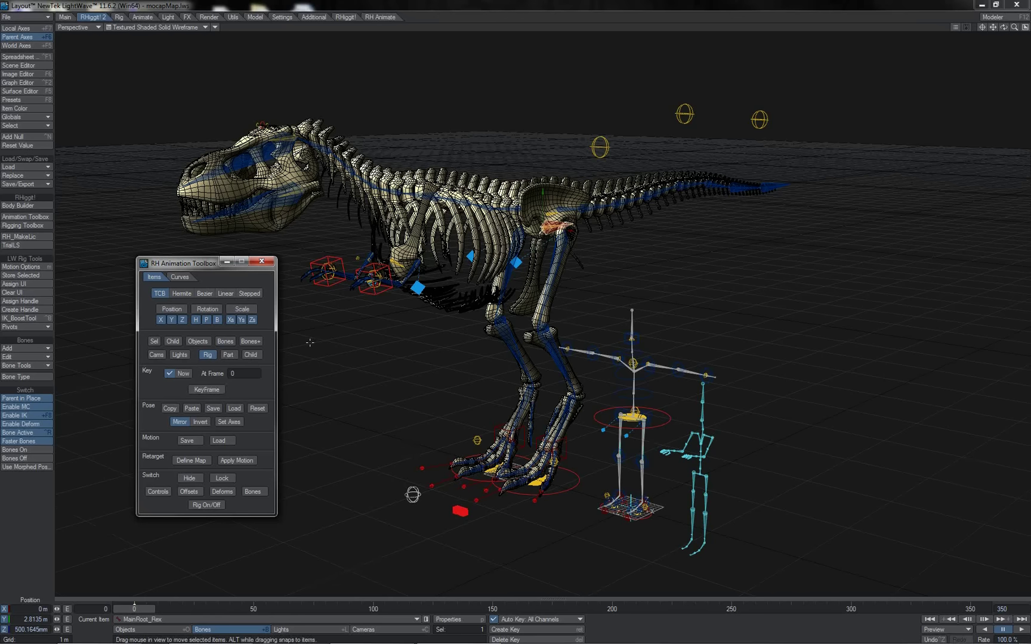
click(351, 5)
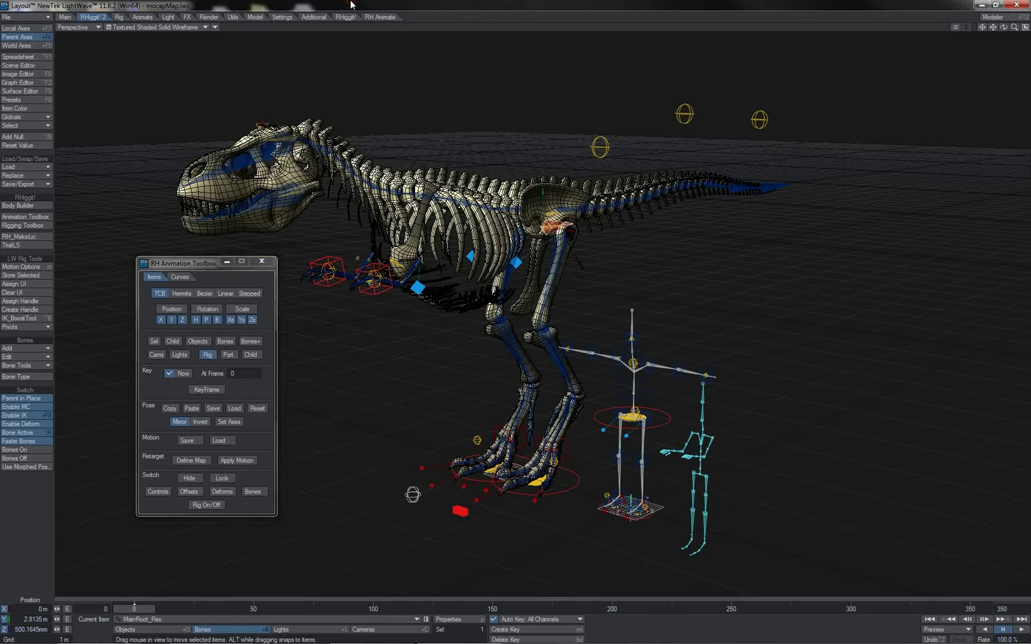
key(Return)
key(Return)
Move Rex's left foot goal outward to about X 533.88 mm and Z 49.71 mm
key(shift+o)
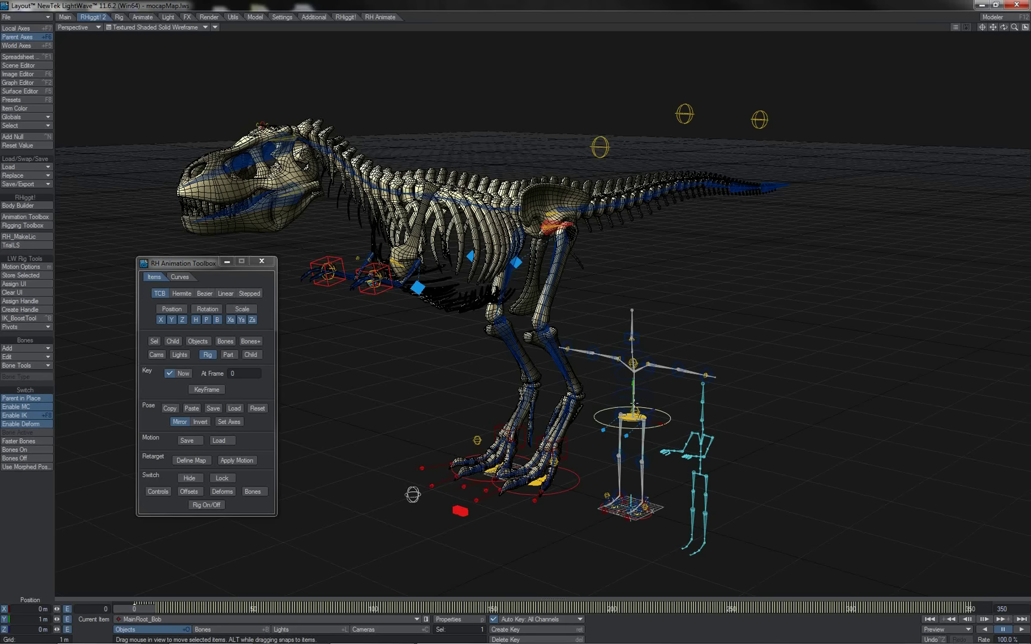
click(573, 472)
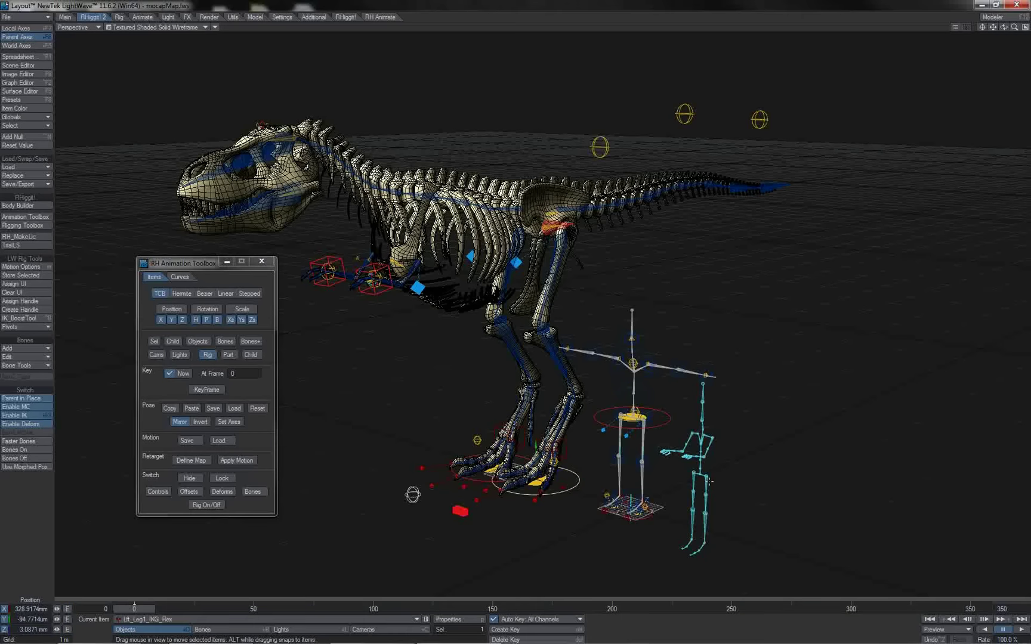
key(ctrl+z)
drag(522, 519, 552, 518)
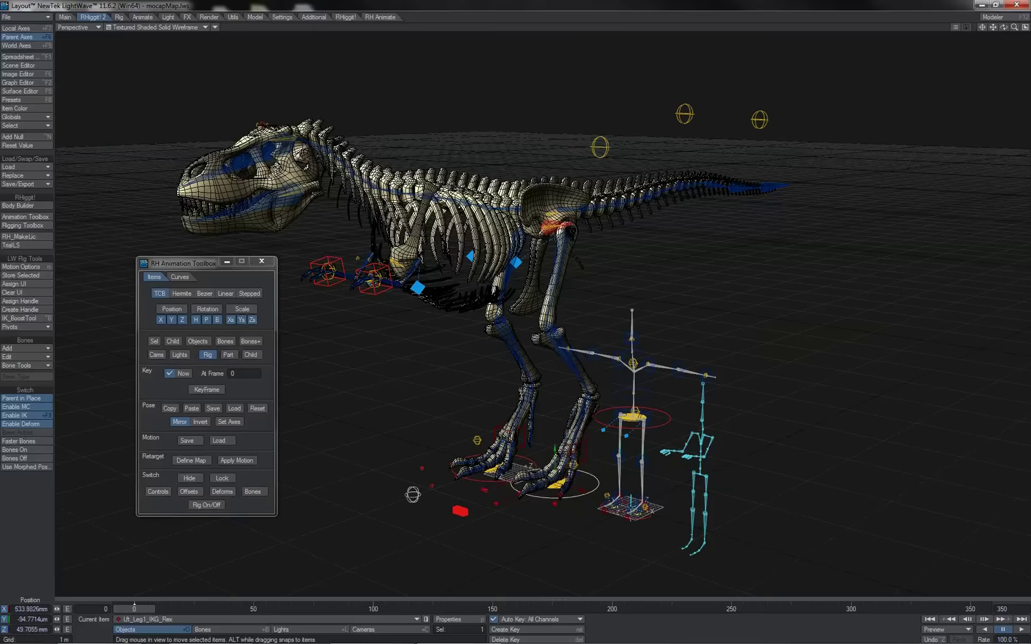
Undo the last move of Rex's left foot goal and select the left shoulder bone for rotation
key(ctrl+z)
click(411, 272)
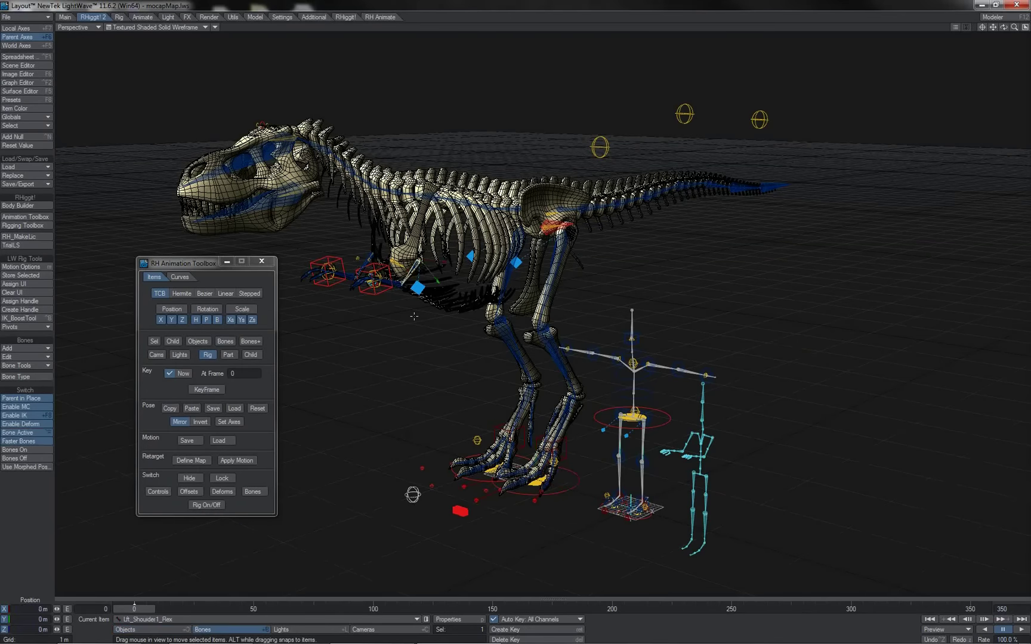
key(y)
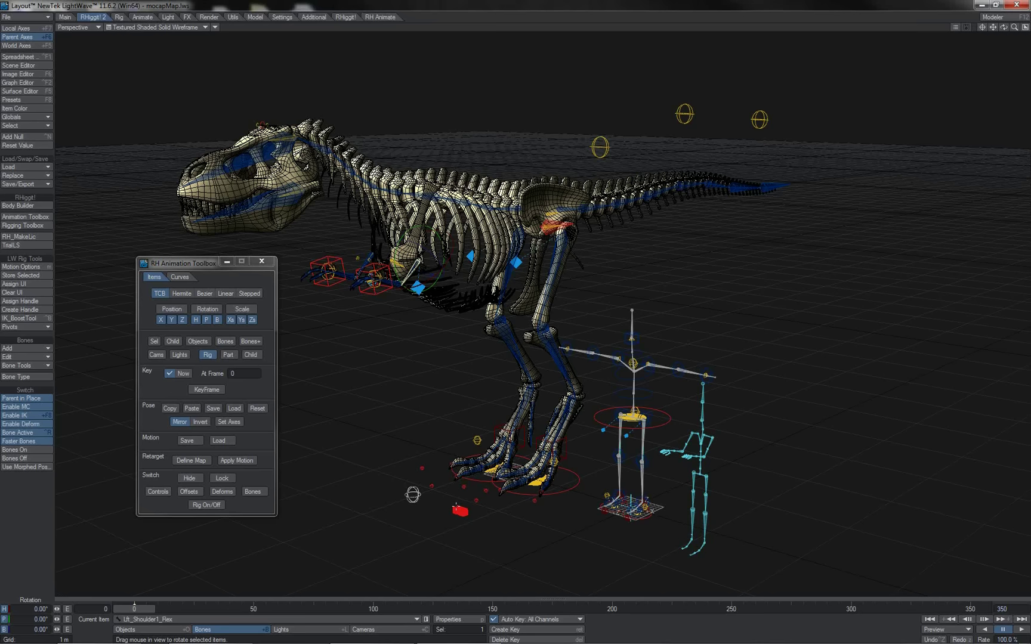
Set the Y position of Rex's left and right arm IKFK controls to 1 m
click(458, 510)
key(t)
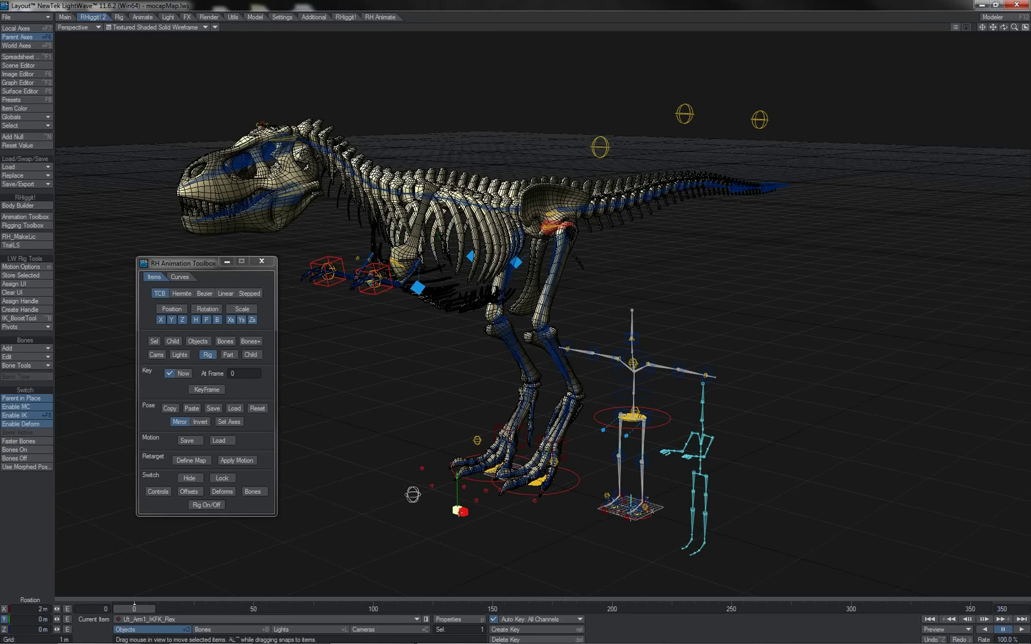
shift+click(462, 513)
click(40, 618)
text(1)
key(Return)
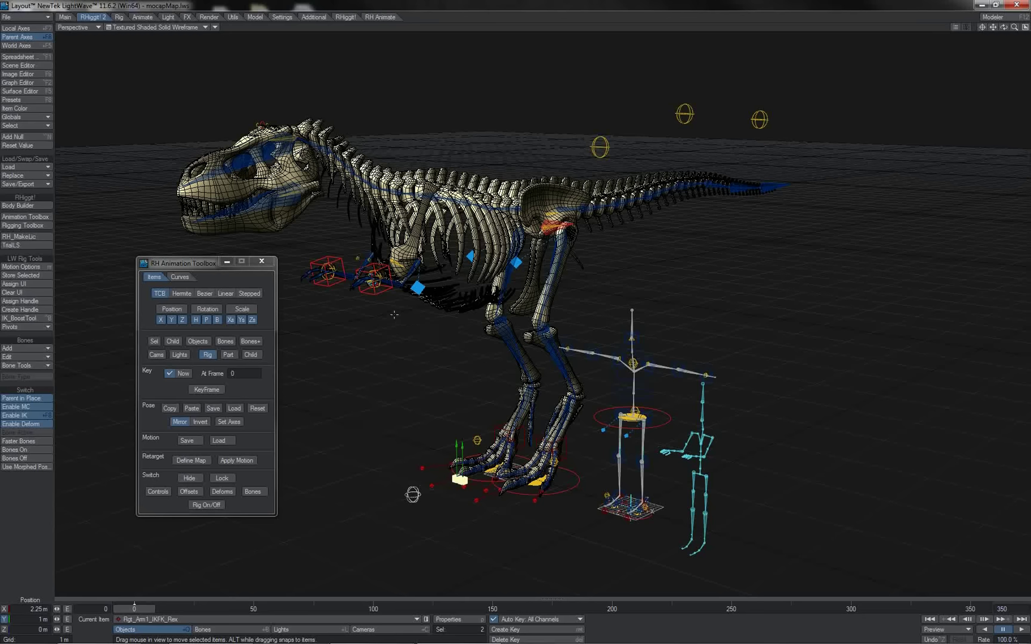
Try raising Rex's left foot goal to a height of about 961 mm, and undo the lift
click(385, 292)
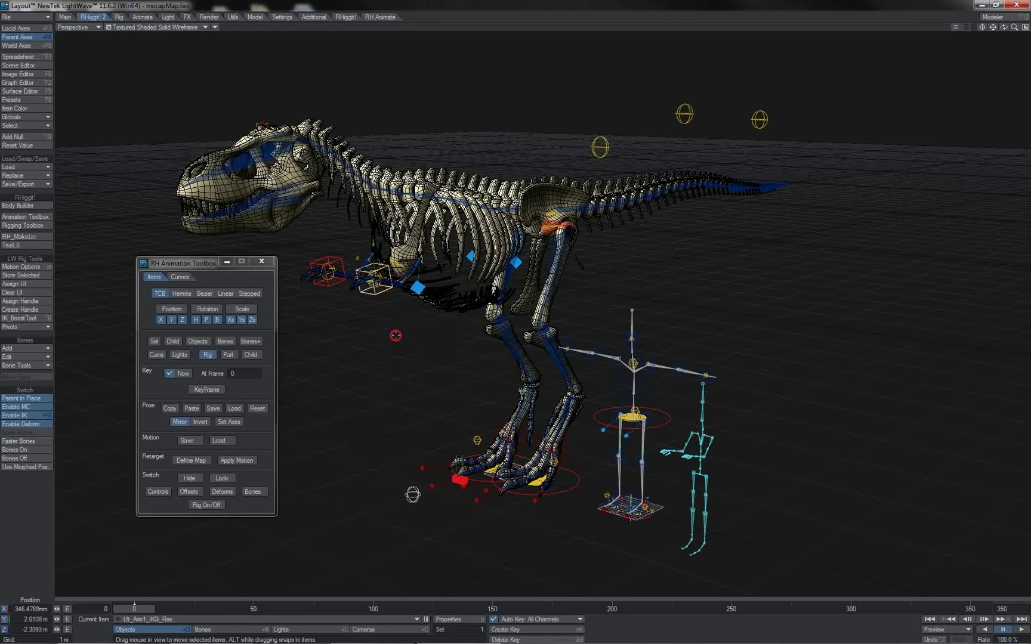
key(ctrl+z)
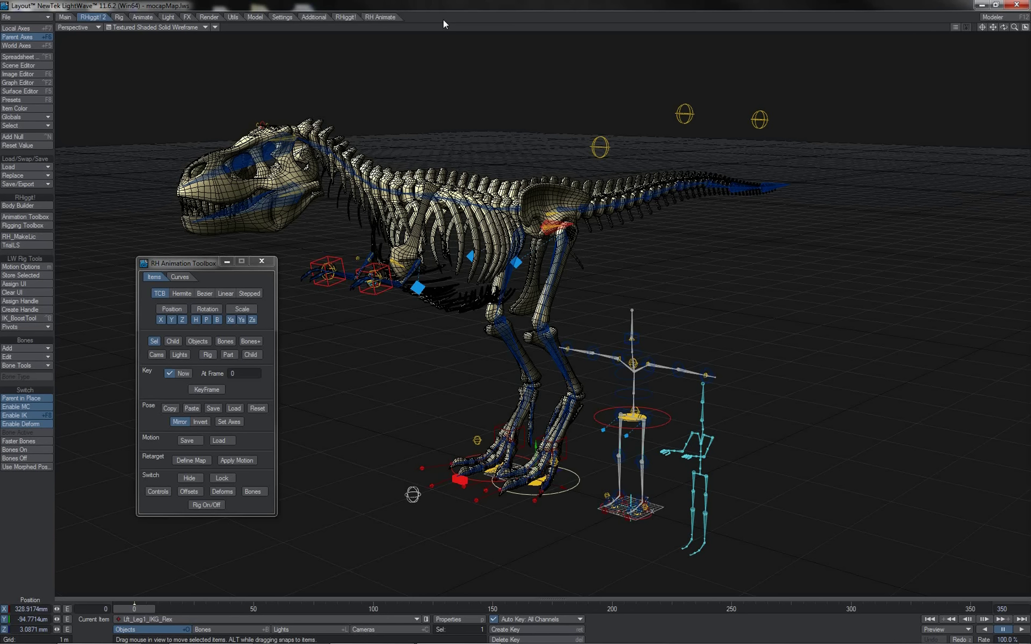
key(z)
key(z)
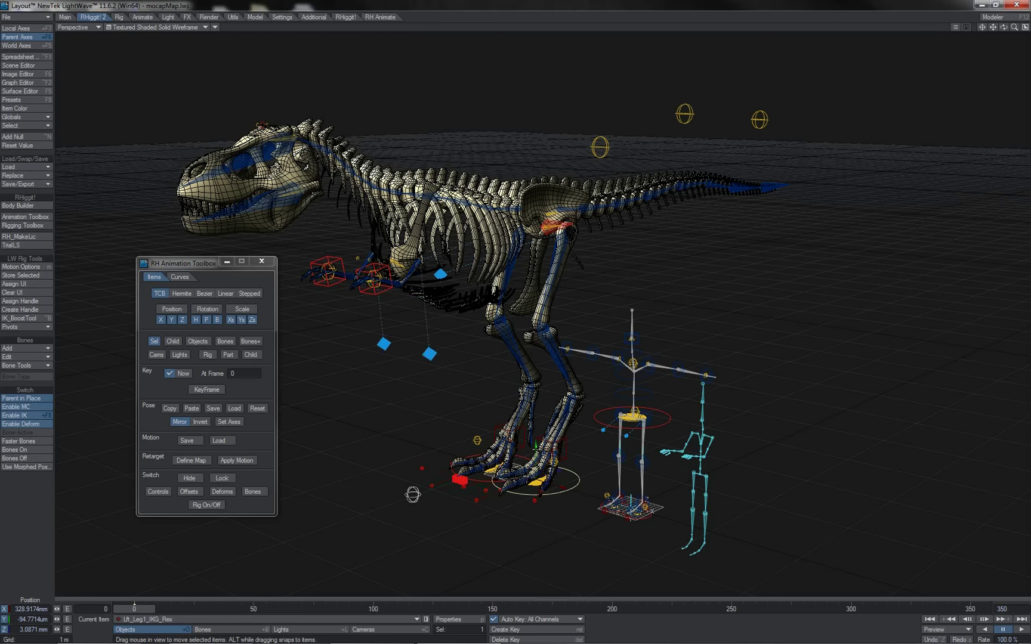
right_drag(536, 450, 549, 410)
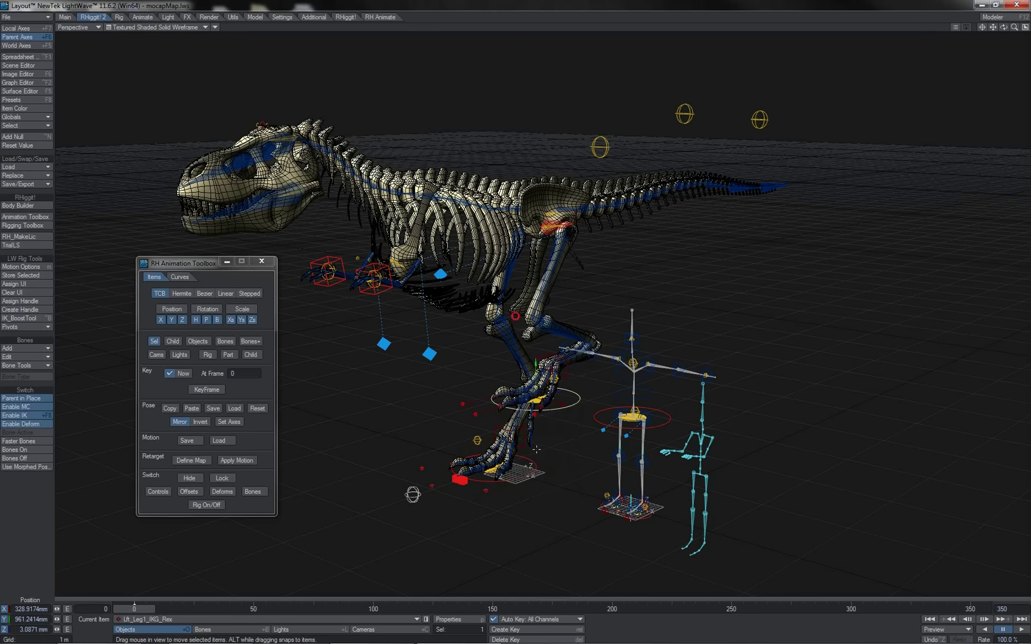
mouse_move(557, 391)
mouse_down()
mouse_move(444, 416)
mouse_move(549, 382)
mouse_up()
key(ctrl+z)
key(ctrl+z)
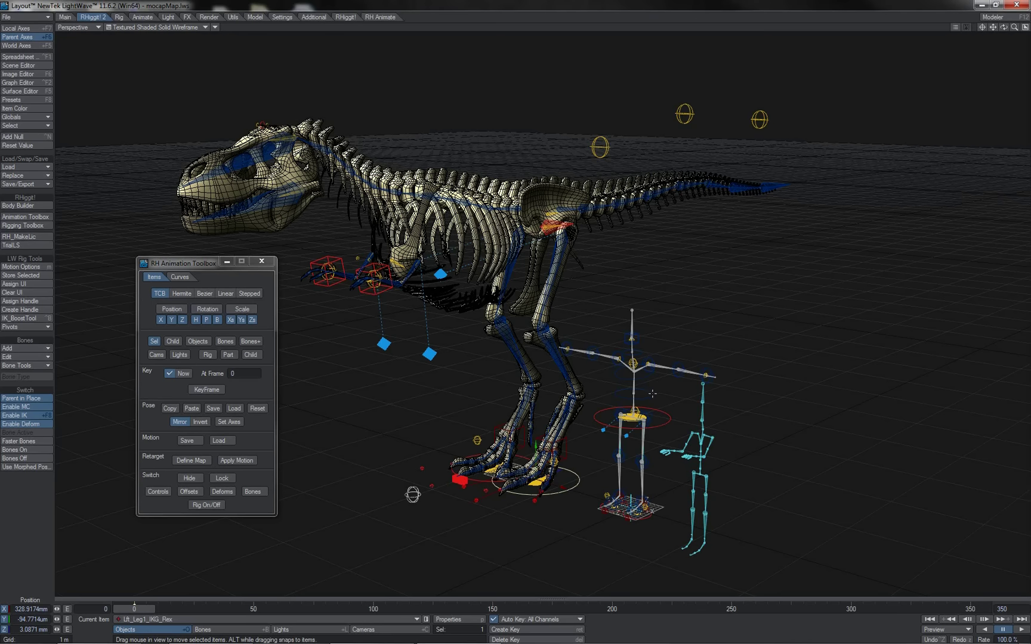
Select the mocap skeleton's Hips bone and open the character map definition for it
click(375, 279)
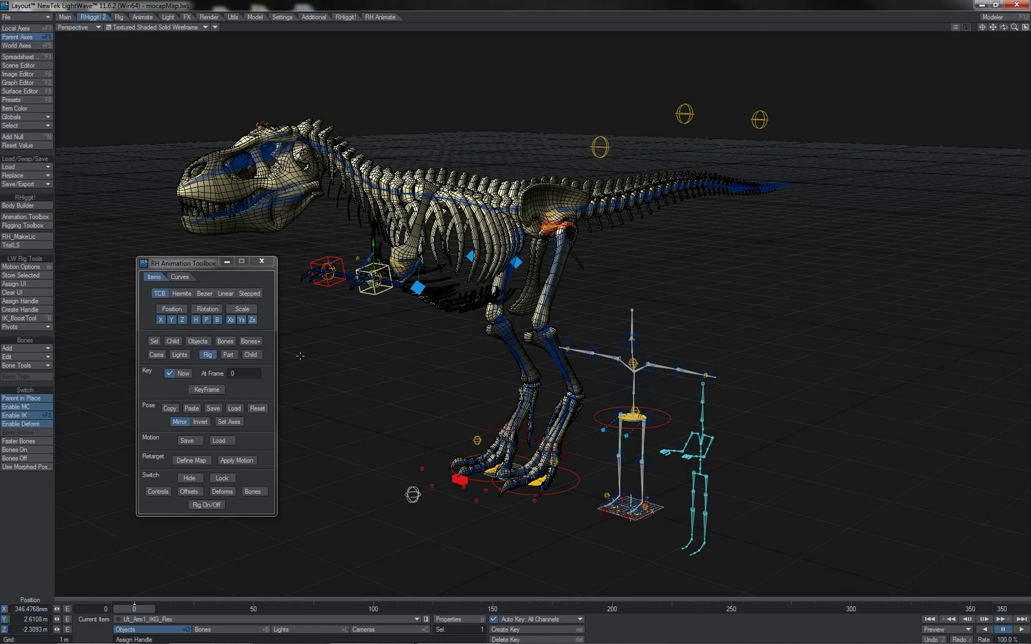
click(701, 475)
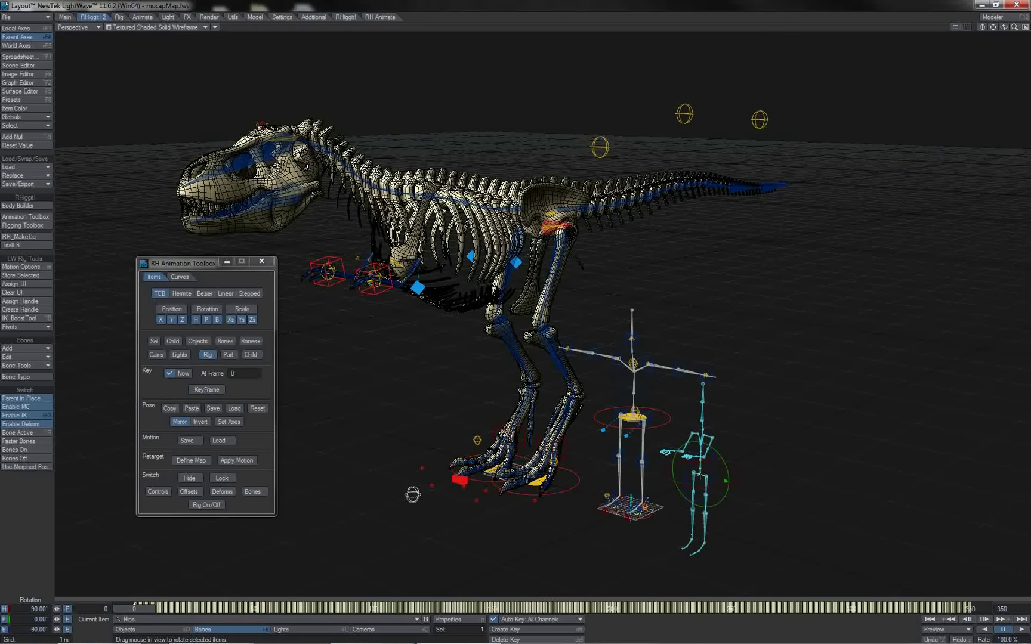
click(564, 226)
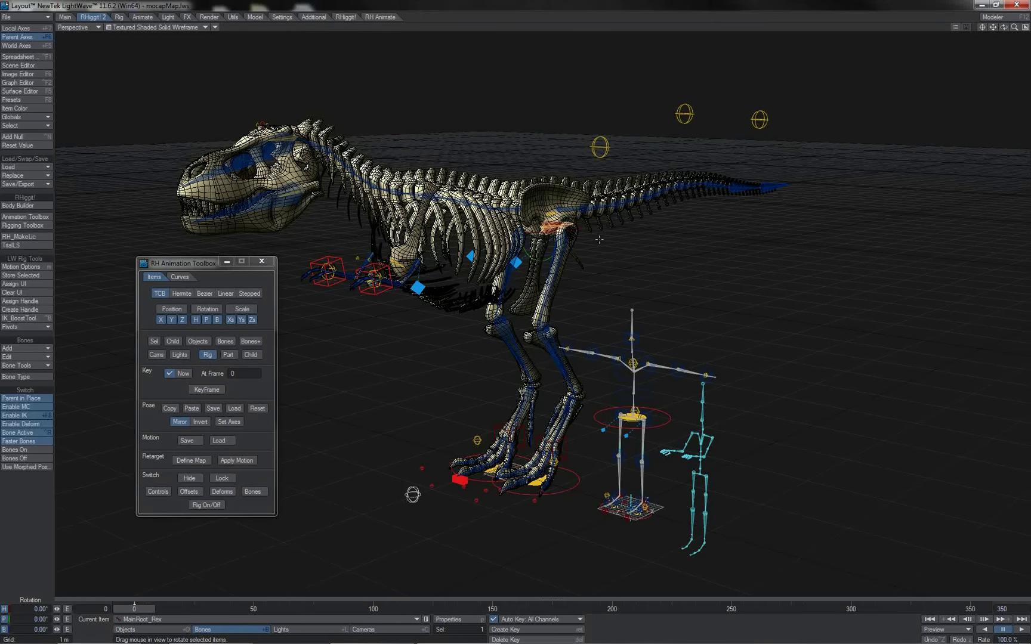
click(197, 459)
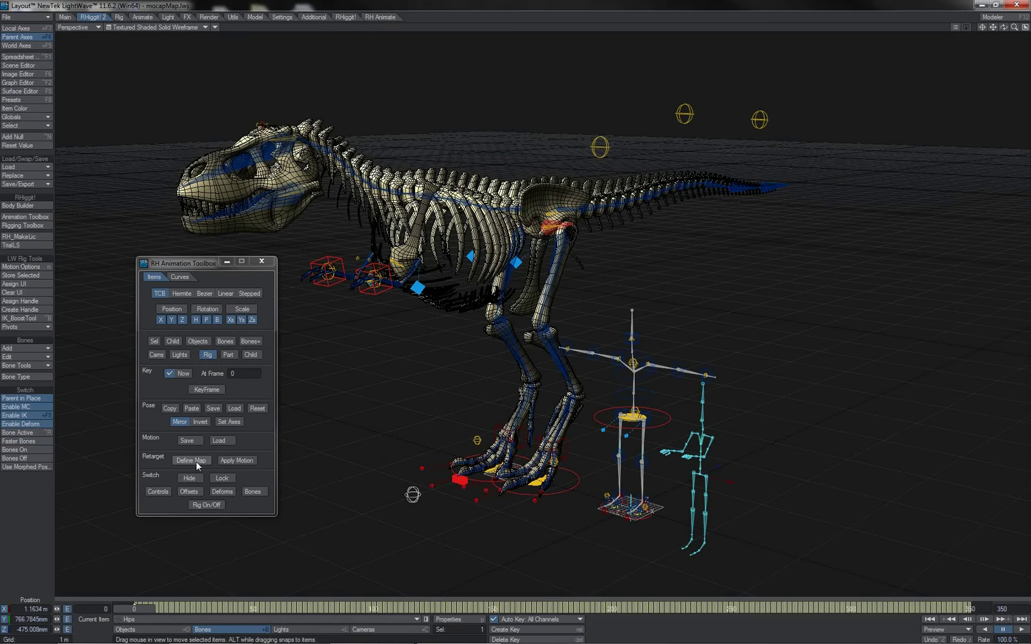
click(196, 461)
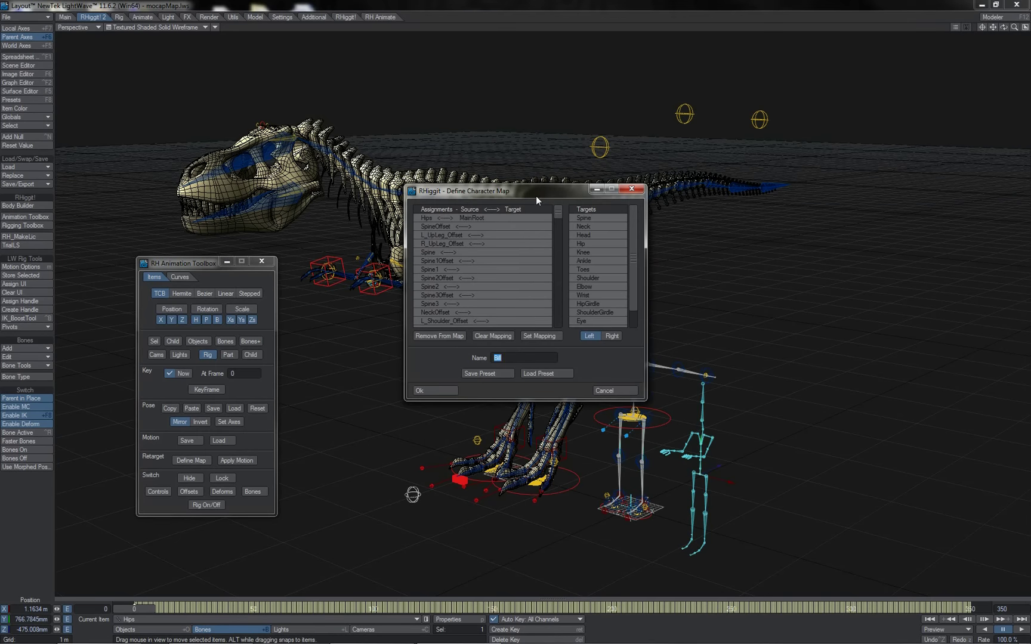
Remove the Offset and HeadEnd source bones from the character map
click(503, 219)
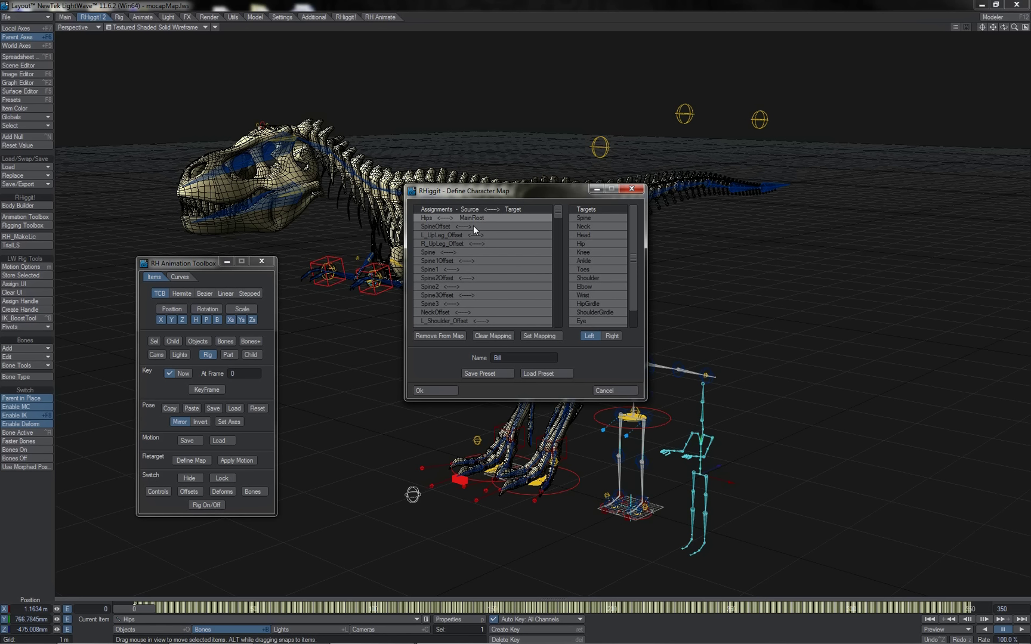
drag(472, 226, 460, 293)
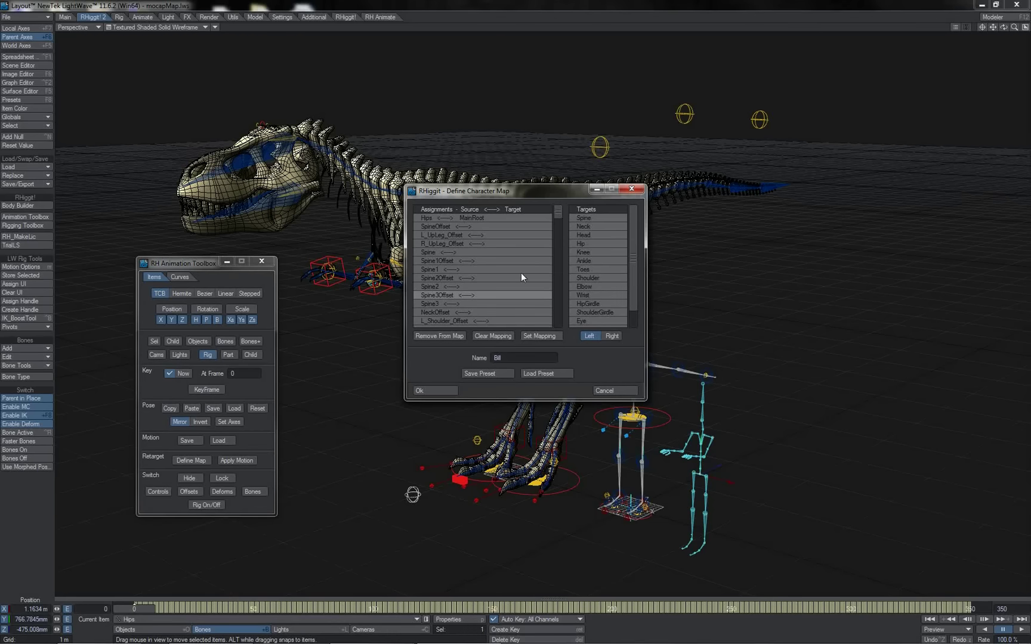
click(496, 227)
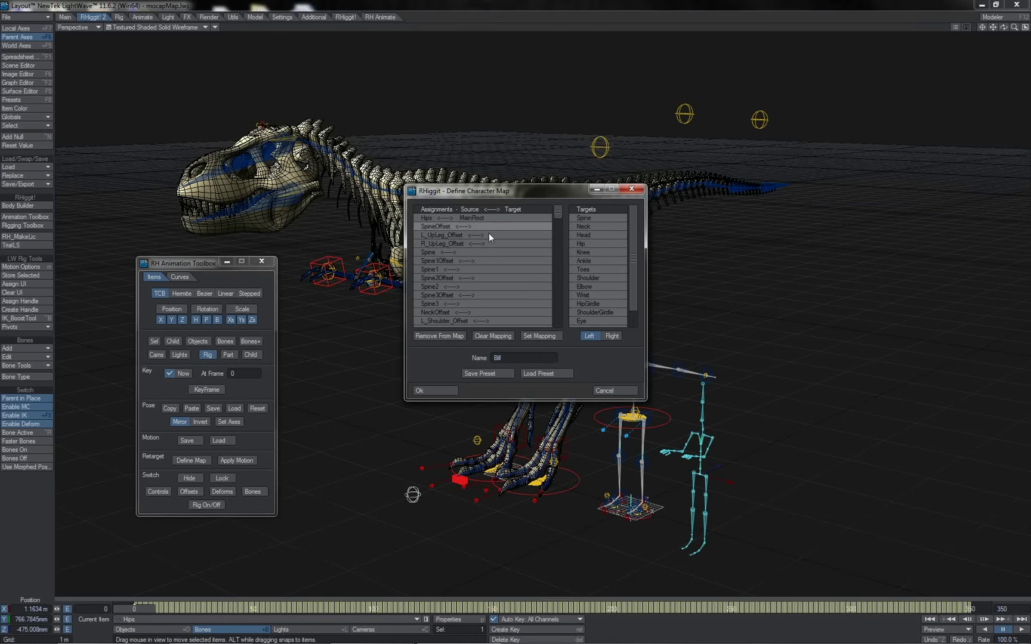
scroll(481, 237, down, 4)
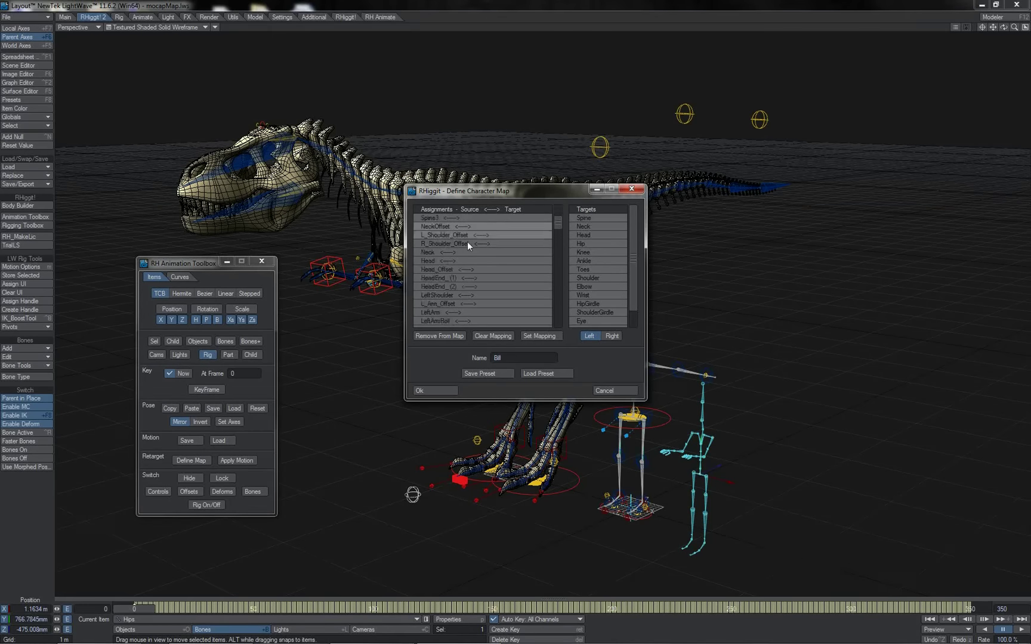
click(468, 244)
click(467, 271)
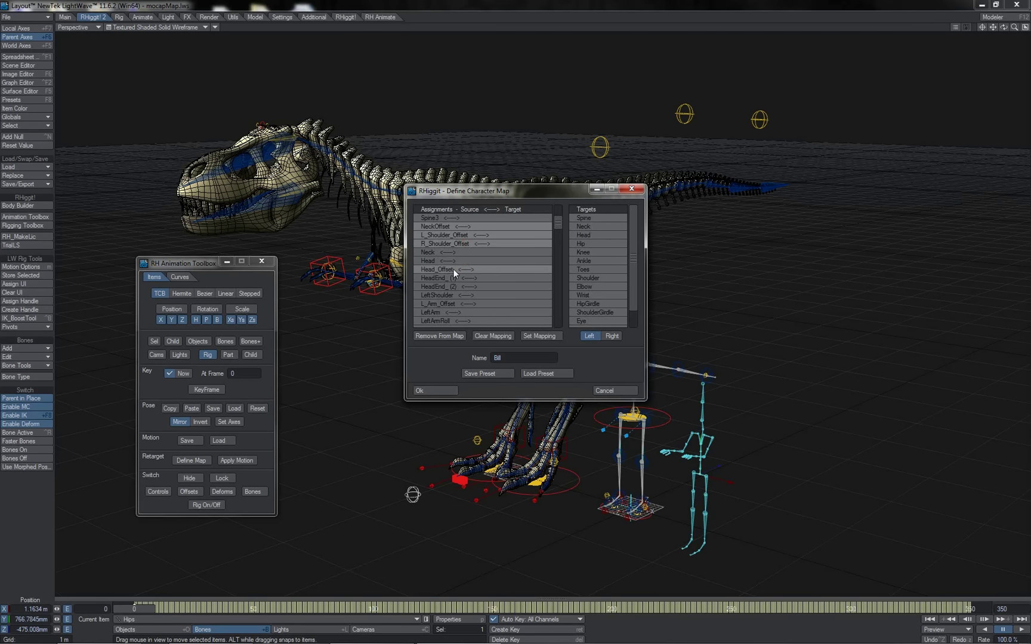
scroll(556, 230, down, 1)
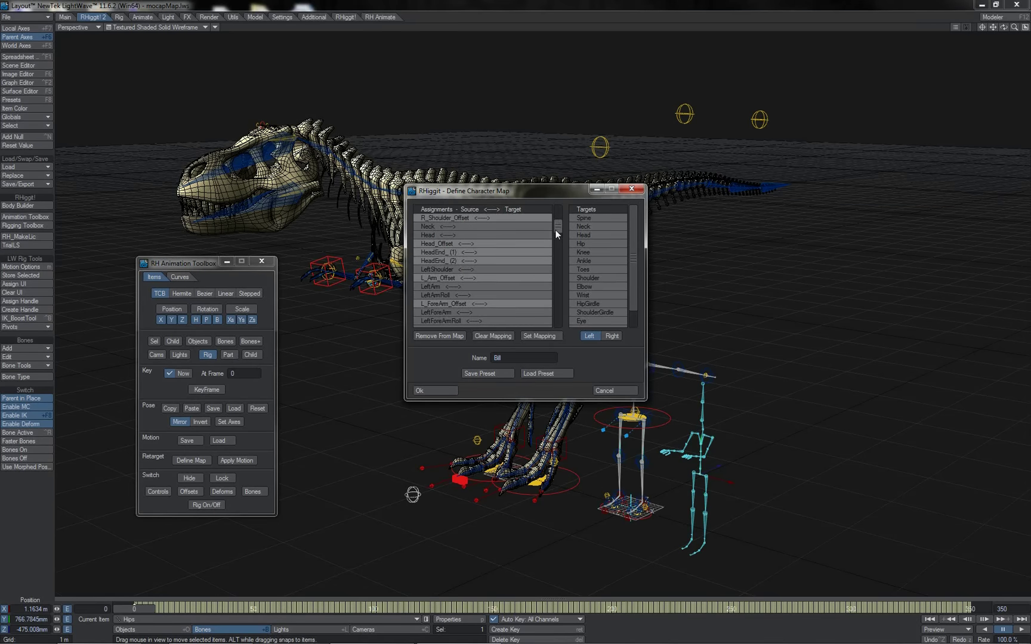
drag(556, 230, 558, 215)
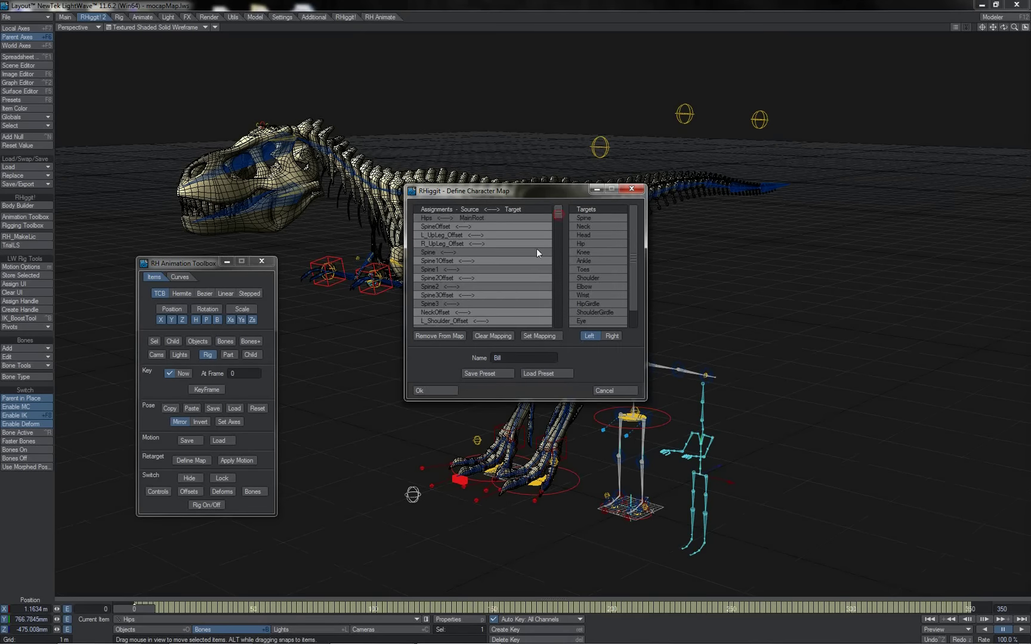
click(441, 337)
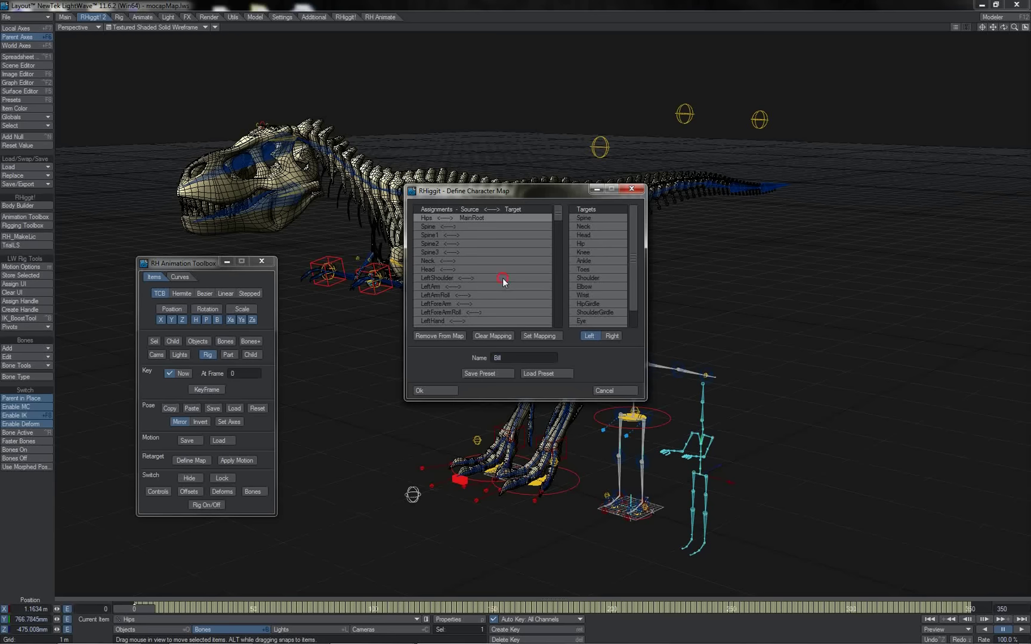
Map the LeftShoulder source bone to the left ShoulderGirdle target and LeftArm to the left Shoulder target
click(502, 278)
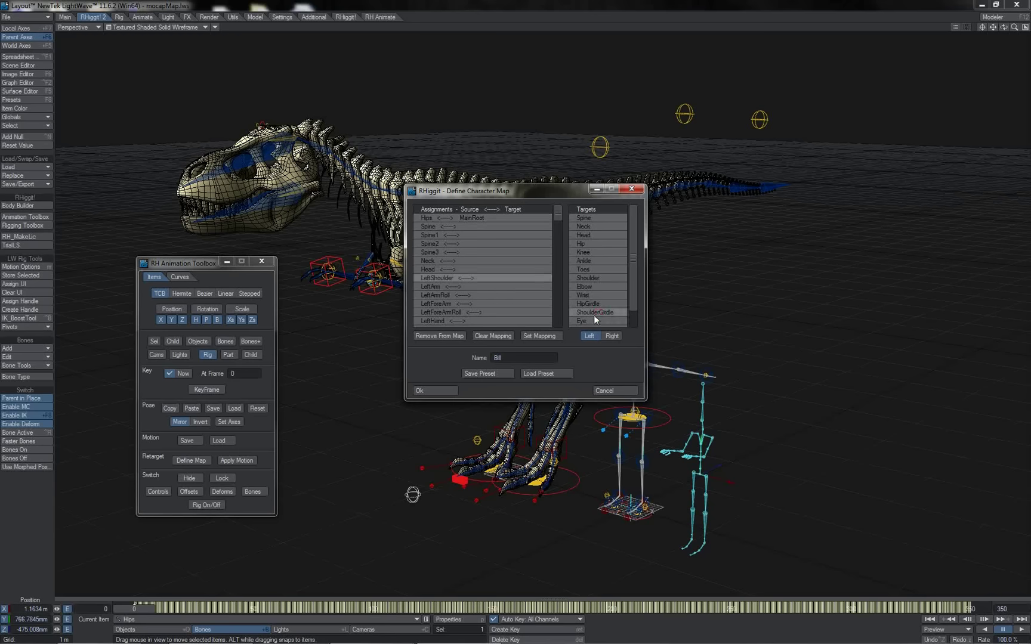
double_click(475, 278)
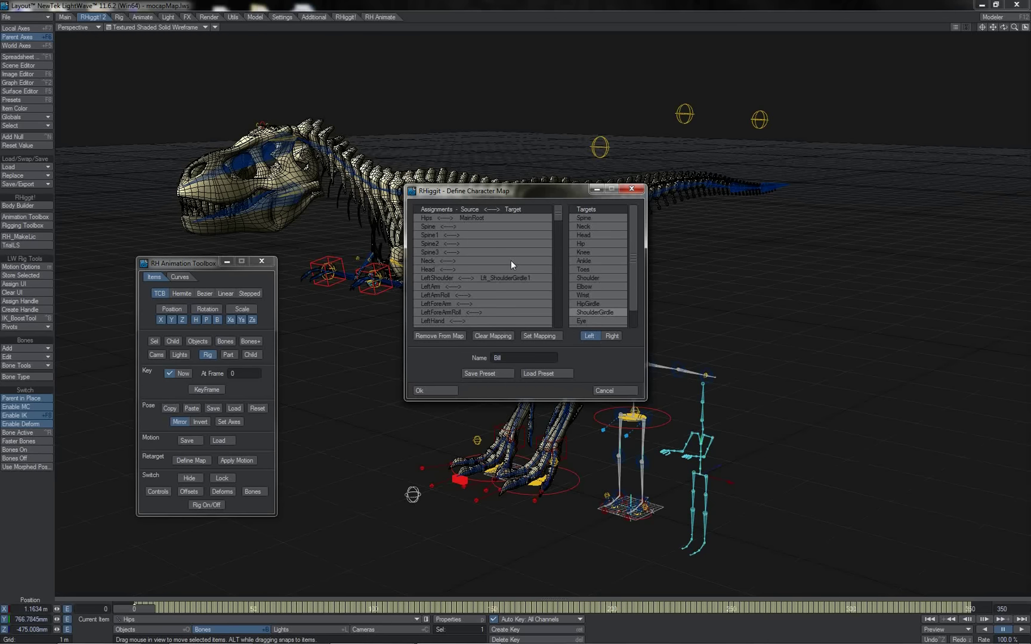
click(494, 287)
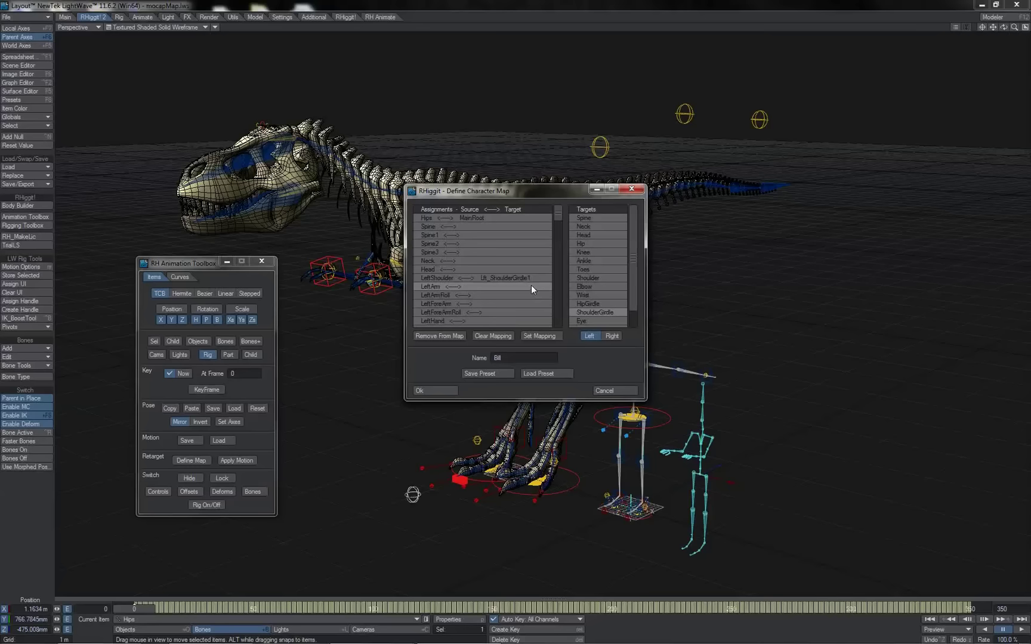
click(589, 279)
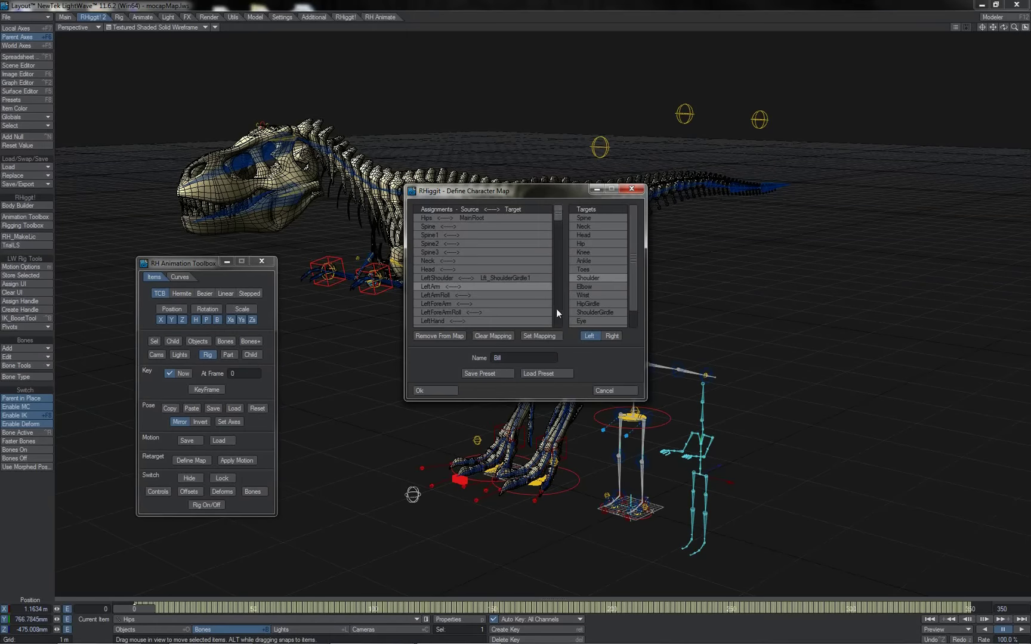
double_click(581, 279)
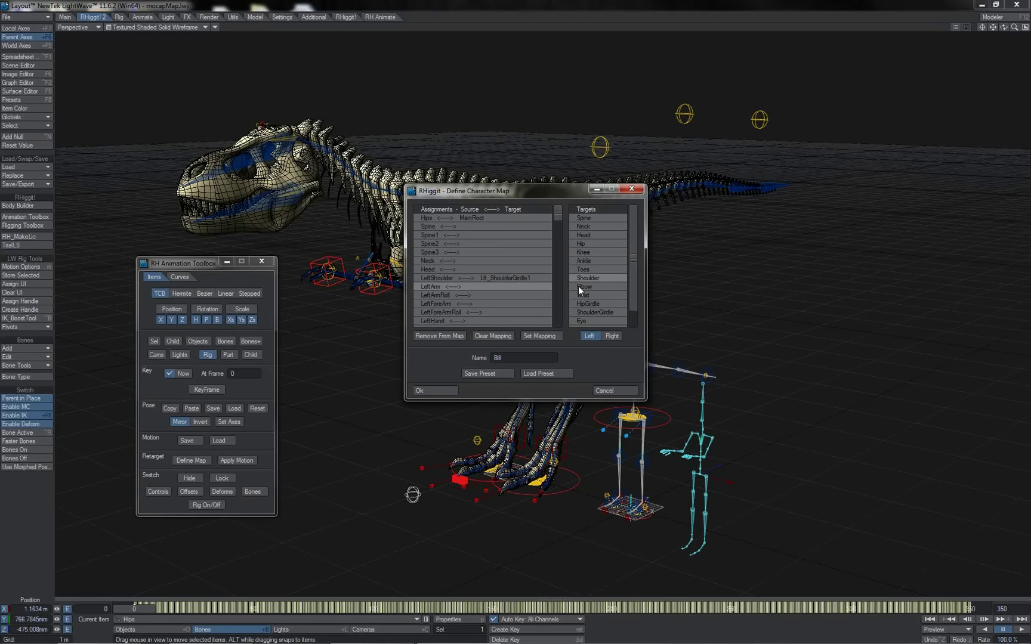
Map the LeftForeArm source bone to the left Elbow target and LeftHand to the left Wrist target
click(477, 296)
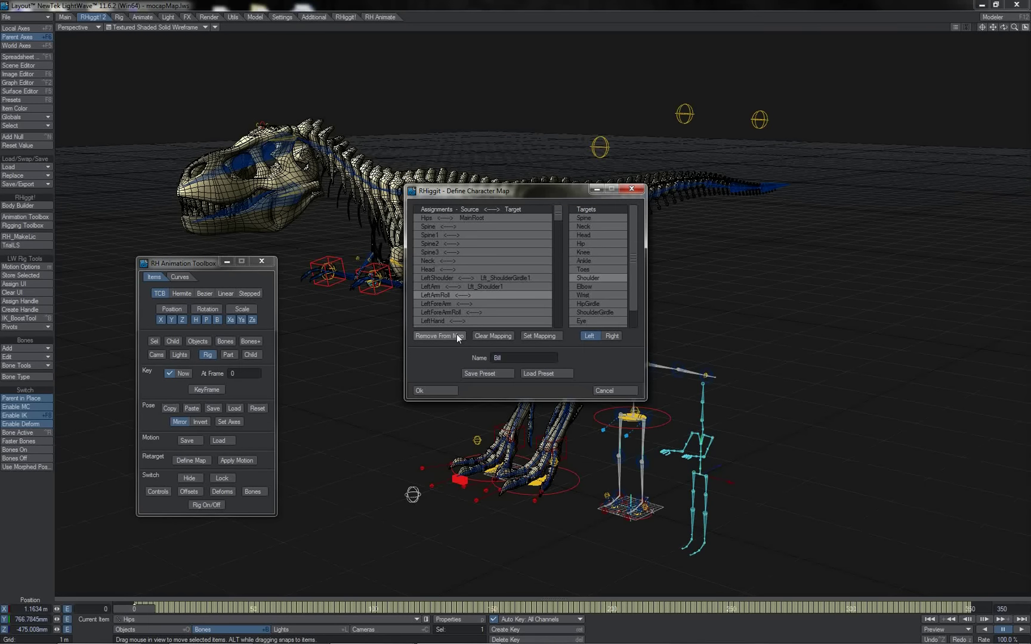
click(477, 303)
click(532, 335)
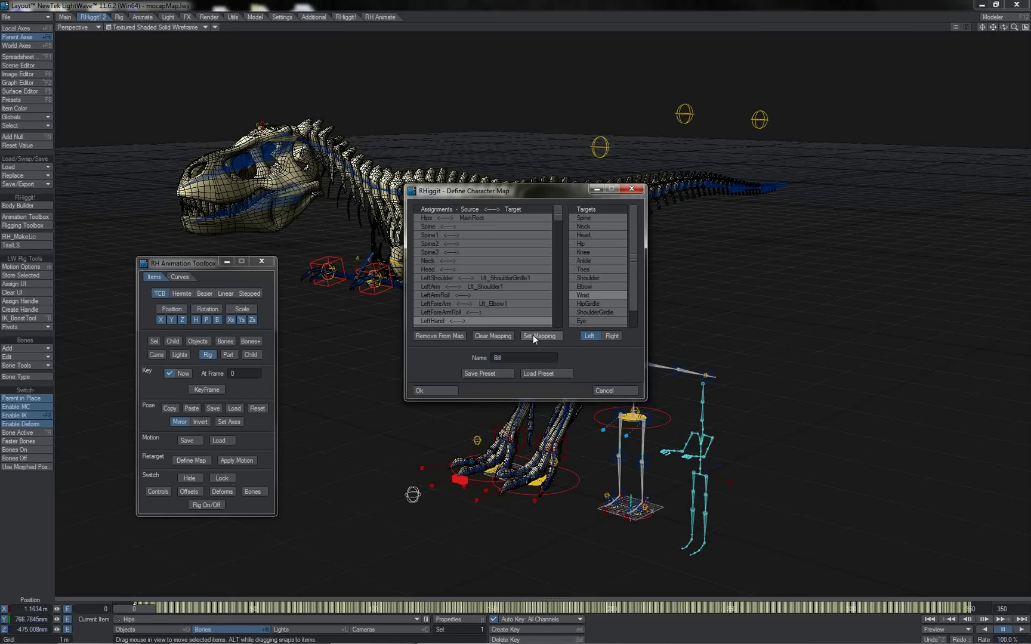
click(532, 335)
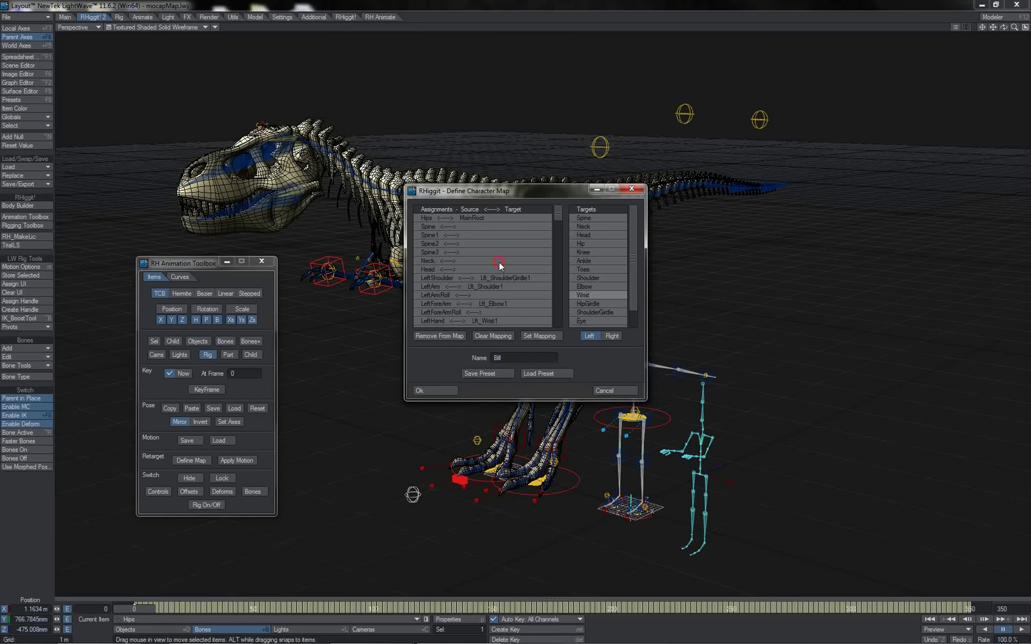
Map the Neck source bone to the Neck target
click(499, 262)
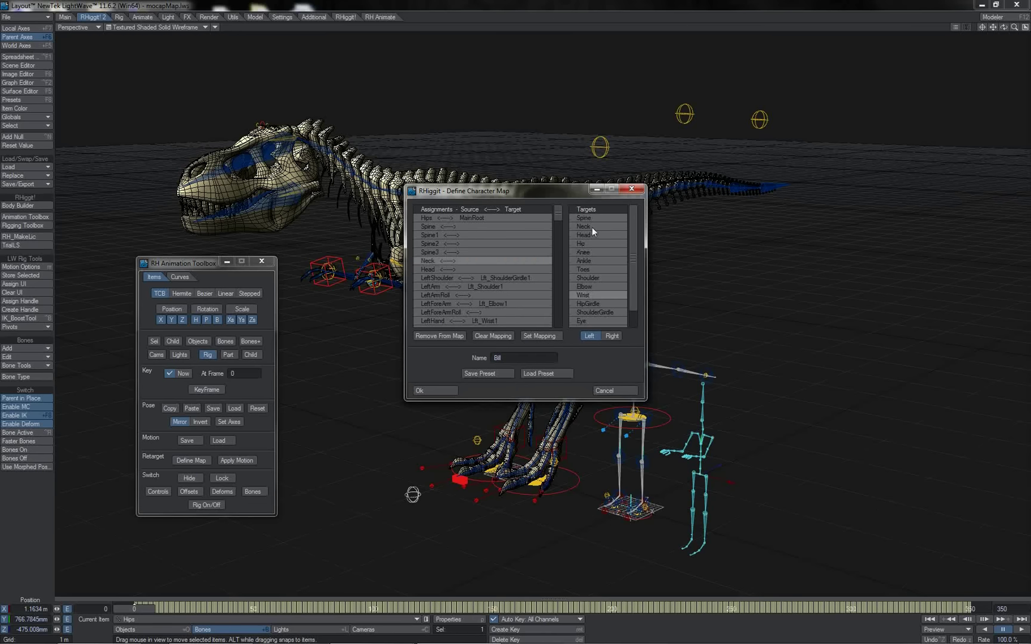
double_click(592, 227)
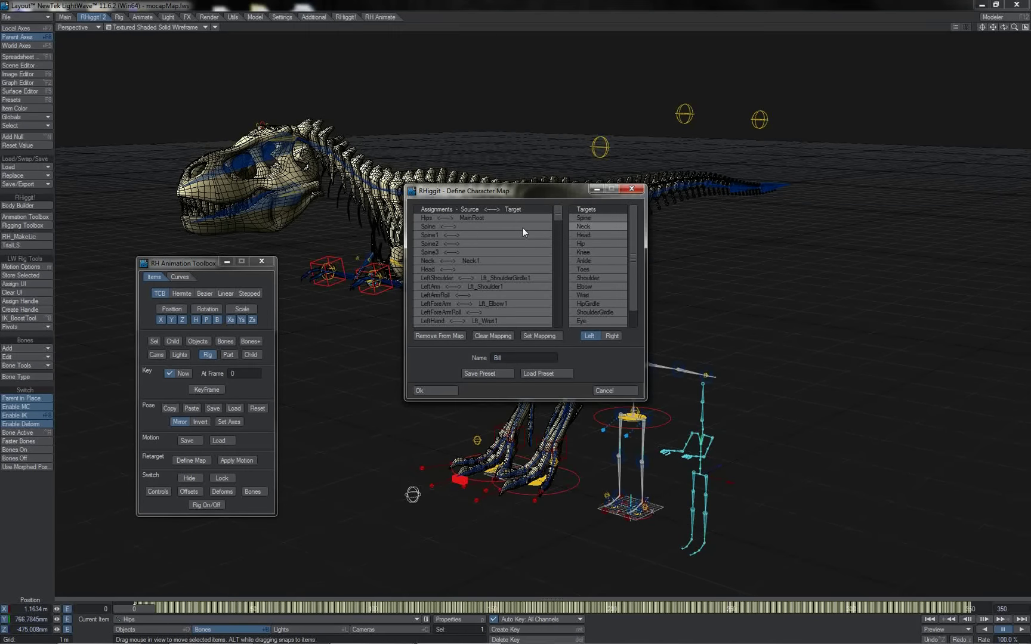
Try pairing the Spine source bone with the Spine target, and clear its mapping
click(522, 228)
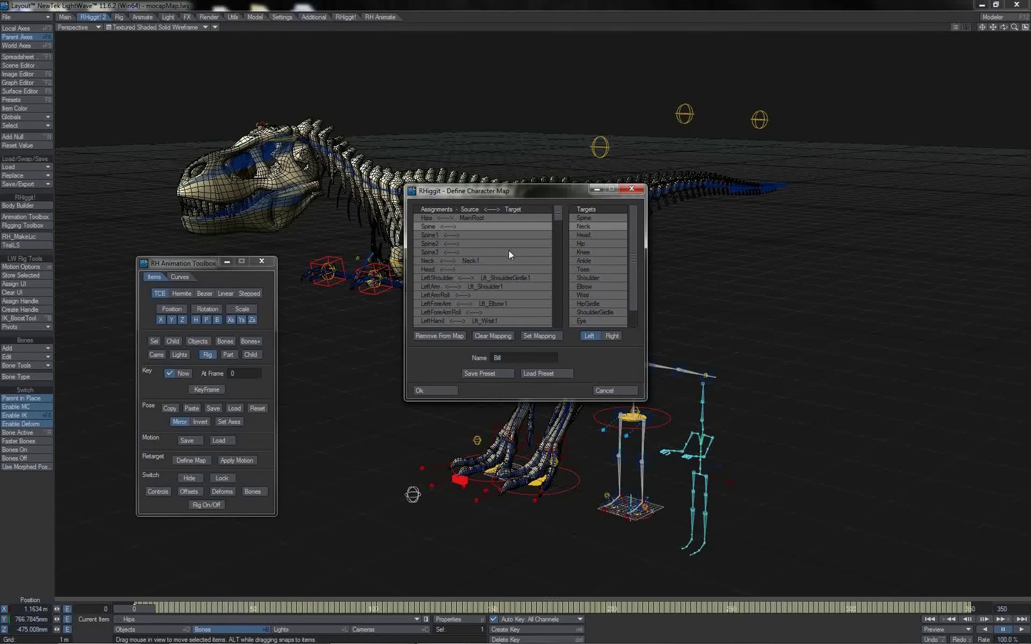
click(585, 217)
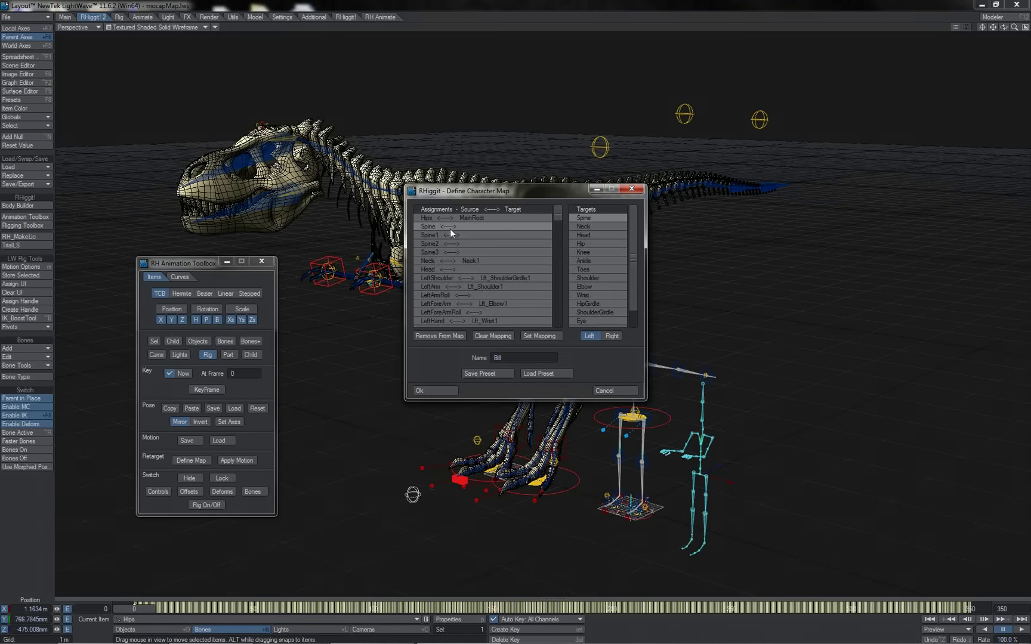
click(484, 335)
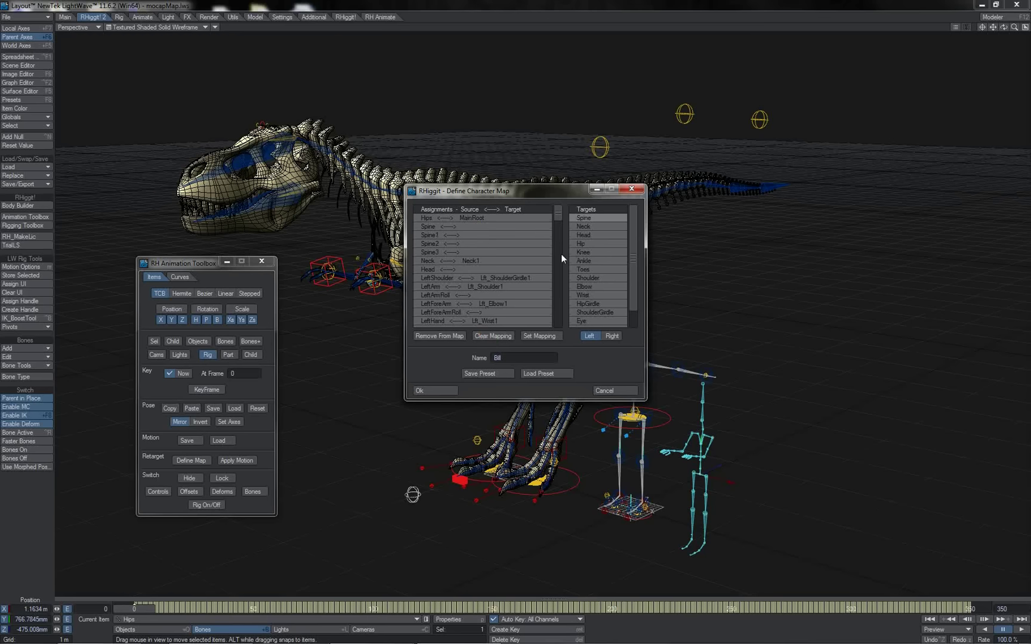
Map the Spine, Spine1, Spine2 and Spine3 source bones together to the Spine target
click(463, 229)
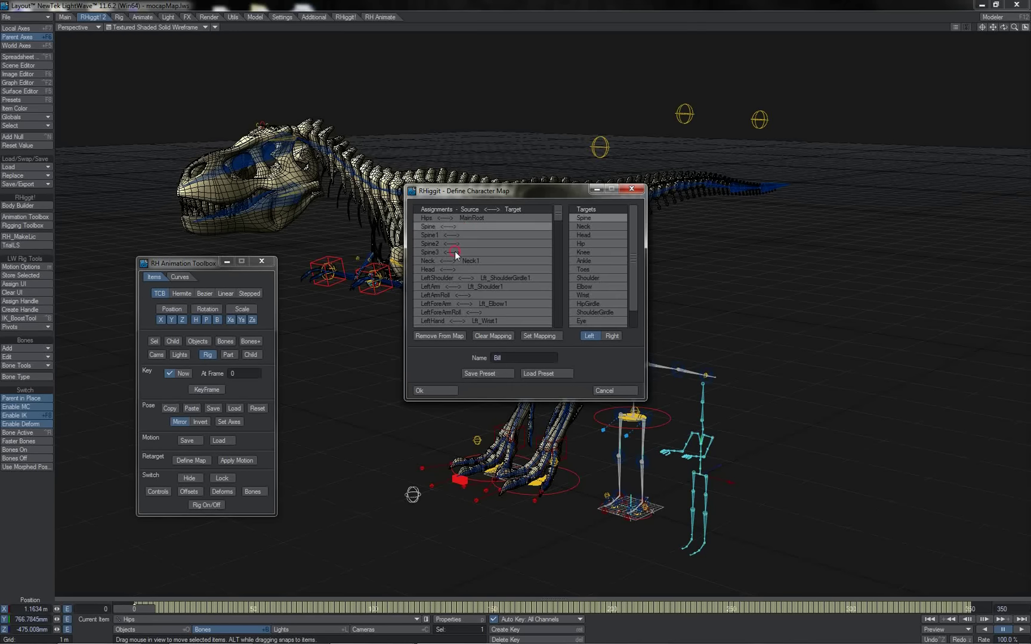
shift+click(454, 251)
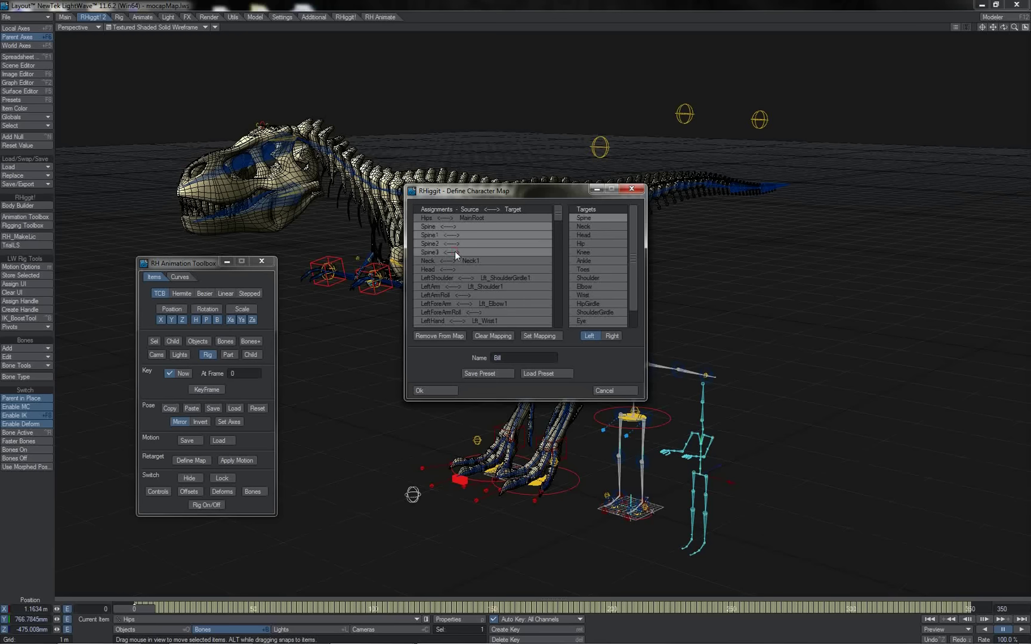
double_click(586, 217)
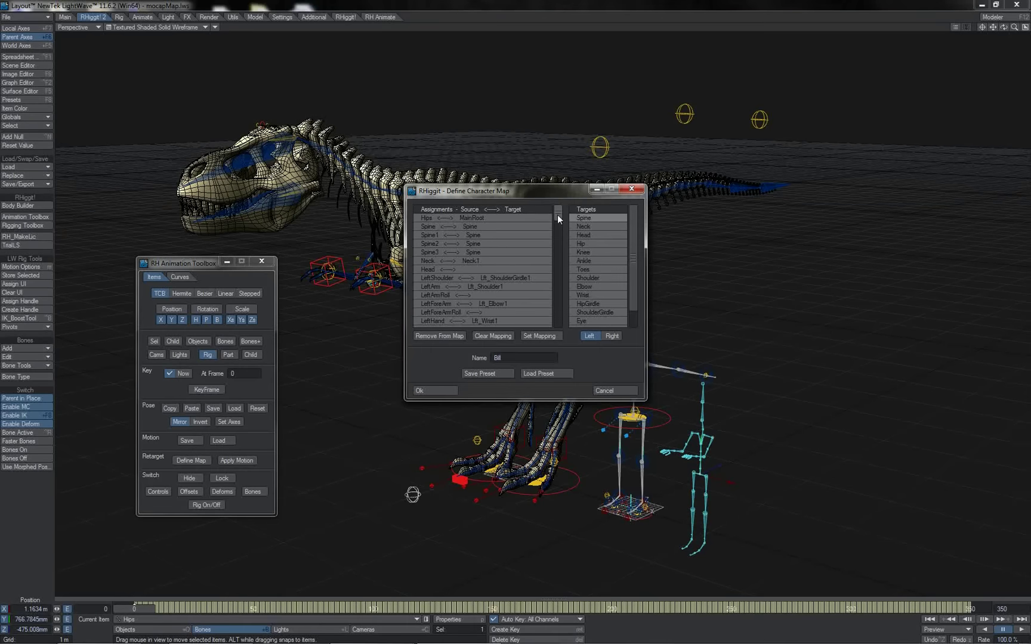
Map the LeftHandIndex1, LeftHandIndex2 and LeftHandIndex3 source bones to the left Finger target
click(557, 217)
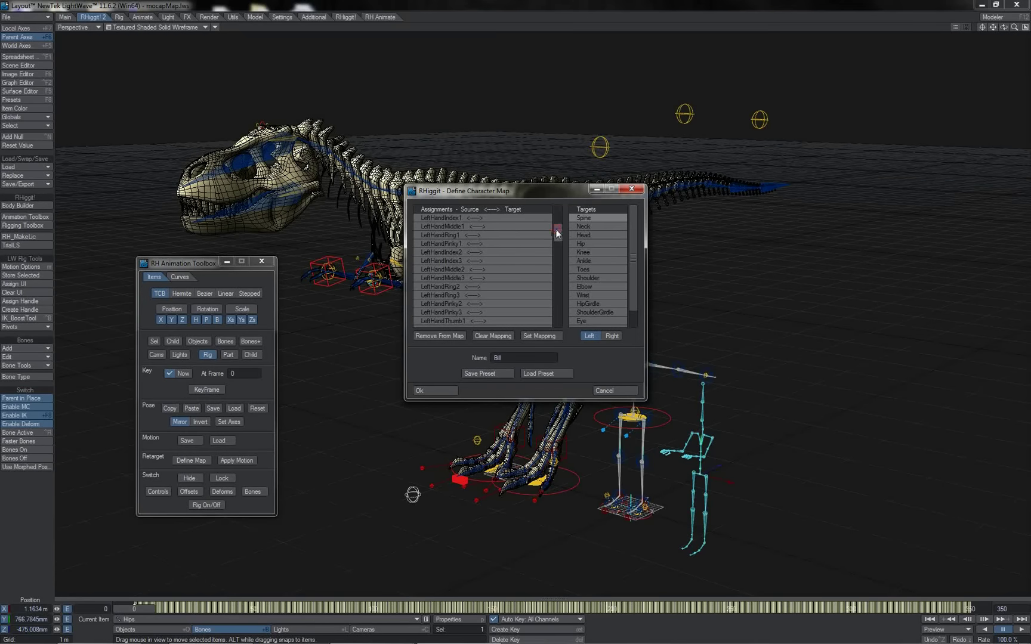
drag(556, 229, 556, 237)
click(467, 287)
shift+click(463, 303)
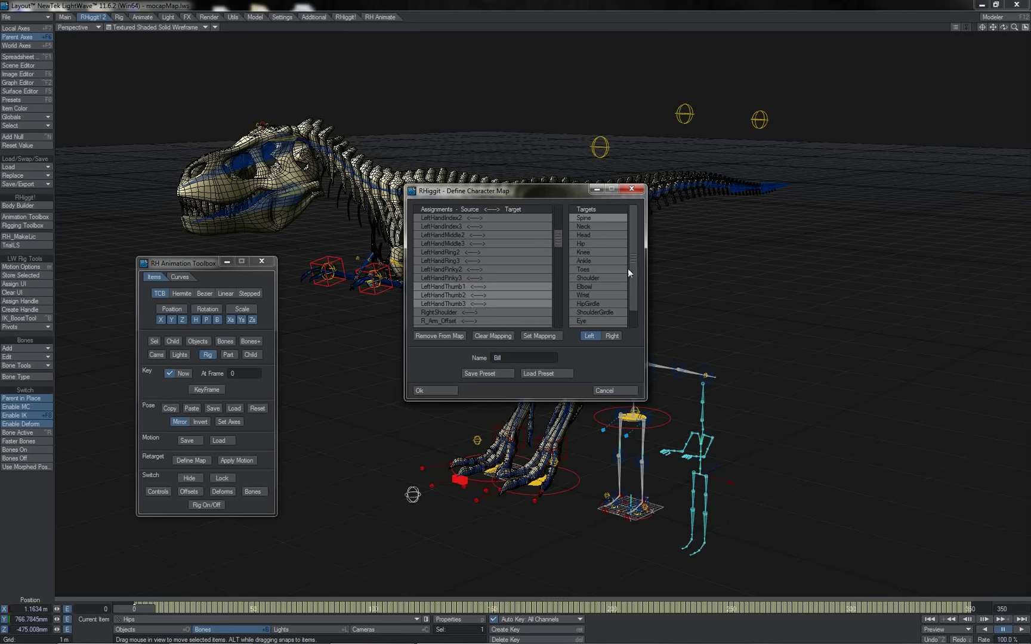
drag(633, 274, 633, 289)
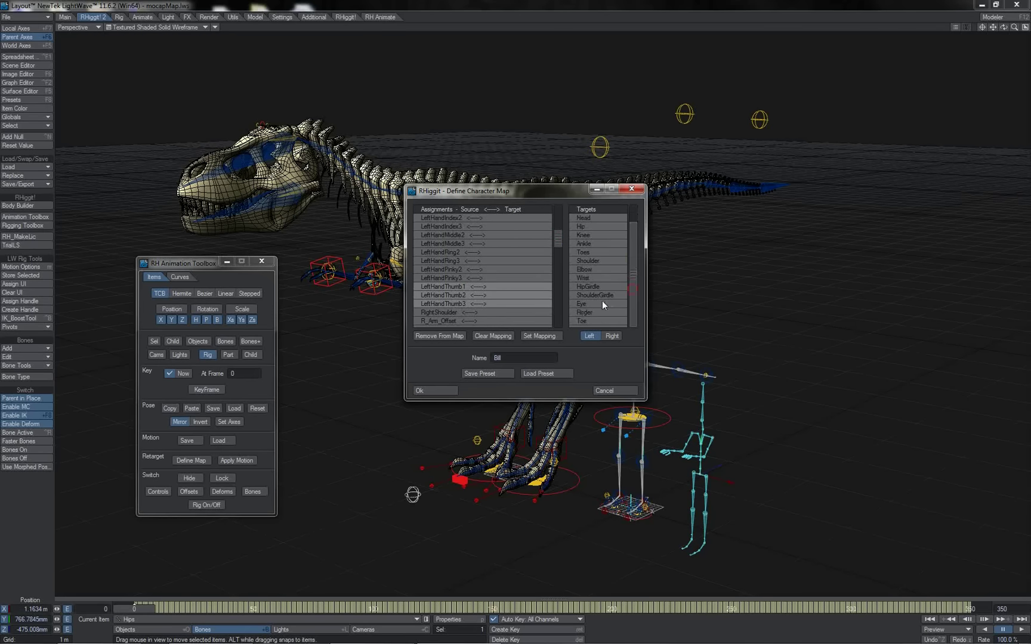
click(590, 312)
drag(558, 239, 557, 232)
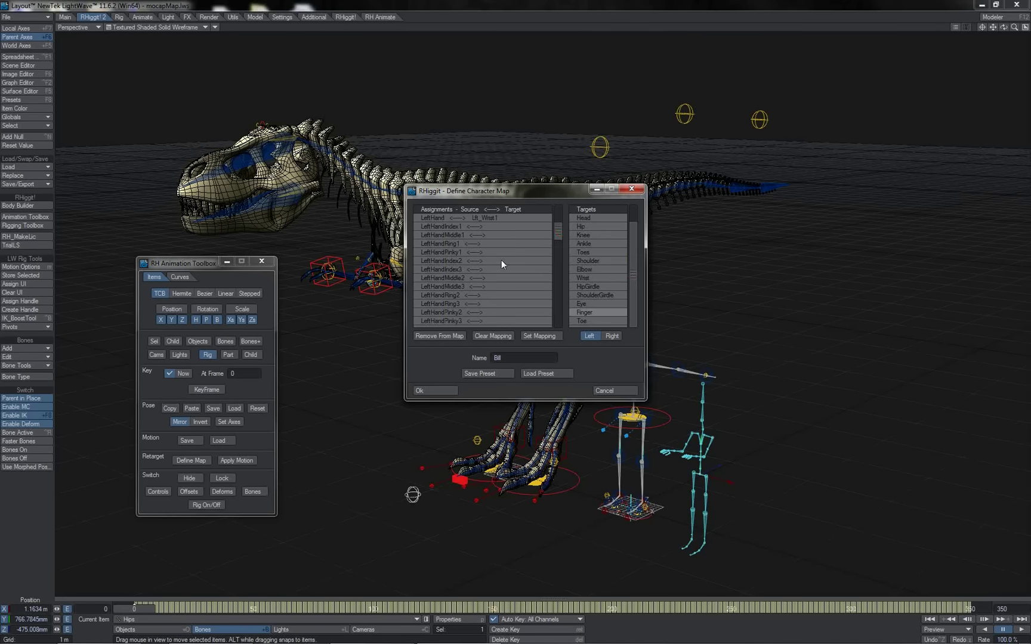
click(494, 229)
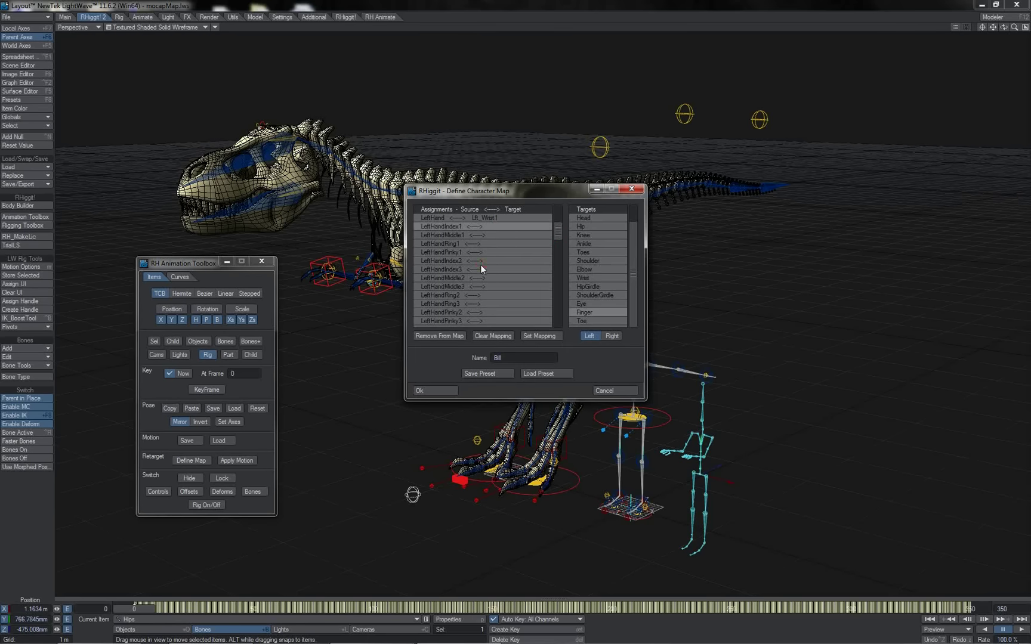
ctrl+click(480, 262)
ctrl+click(479, 269)
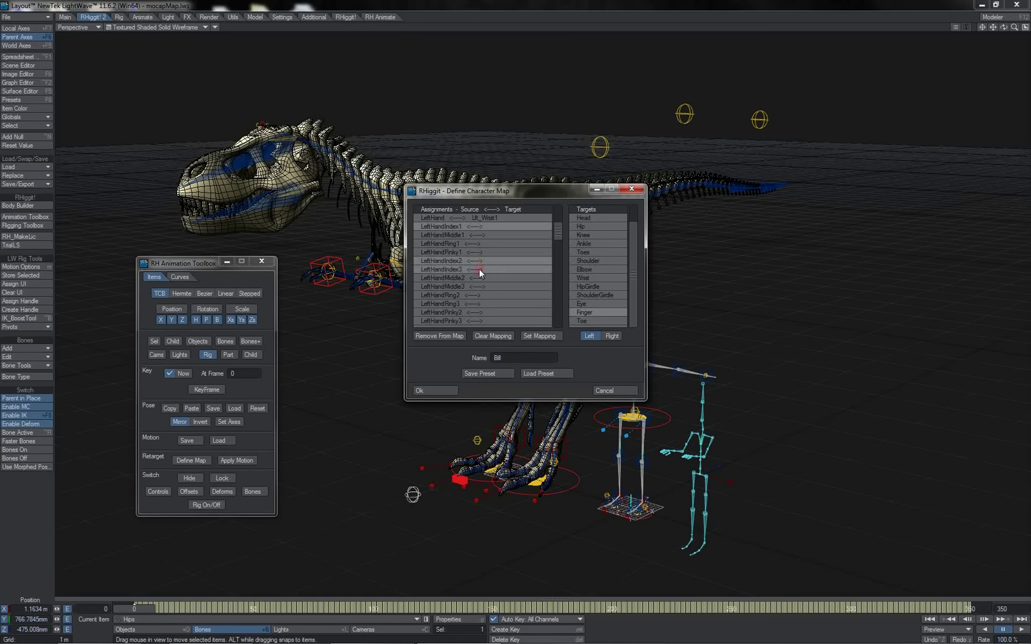
double_click(585, 311)
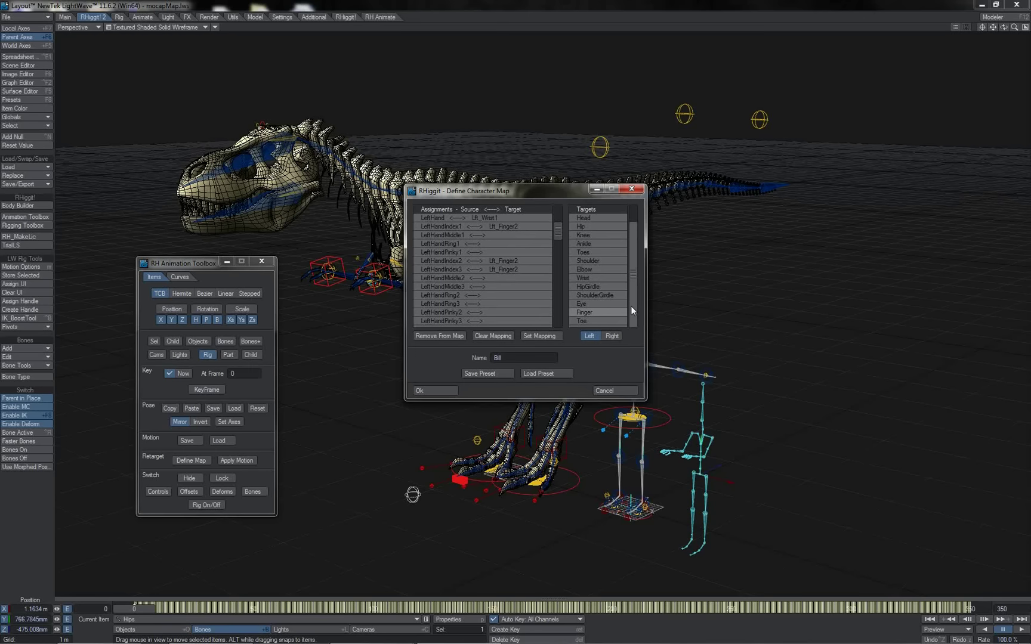
scroll(631, 305, up, 2)
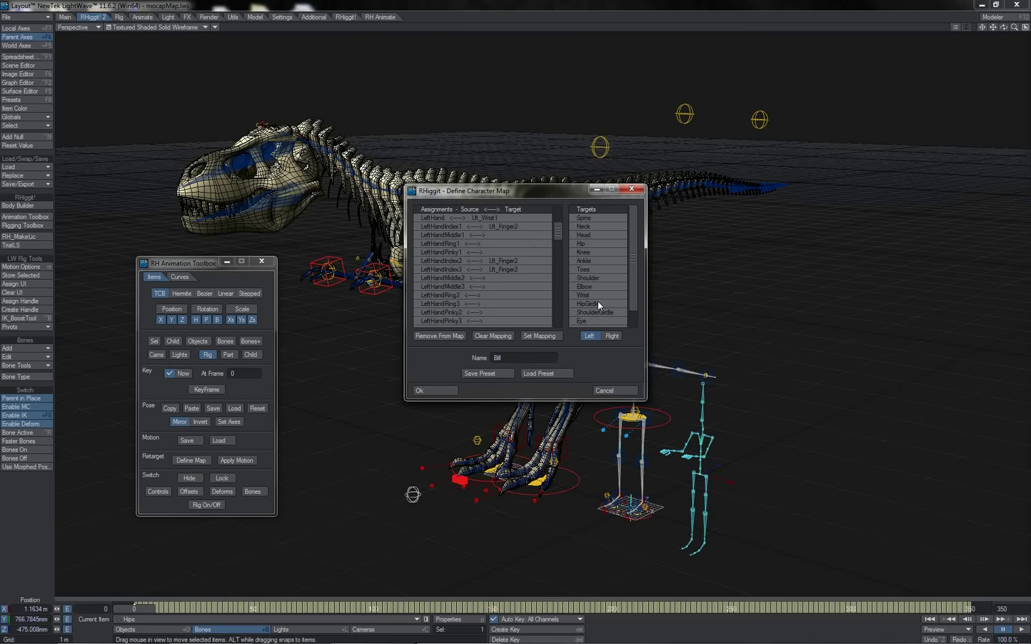
click(535, 373)
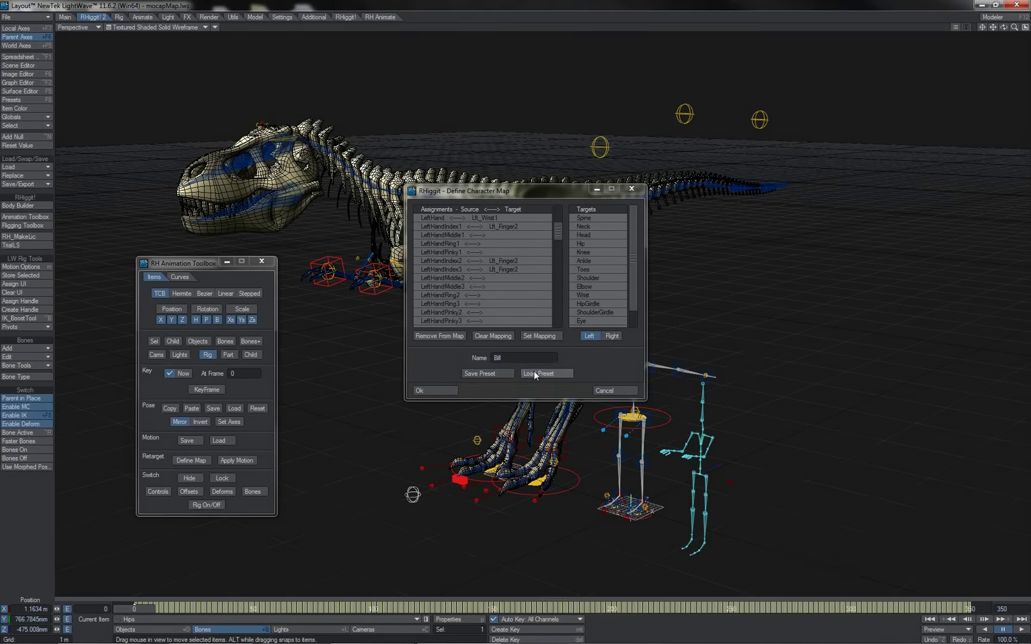
click(535, 374)
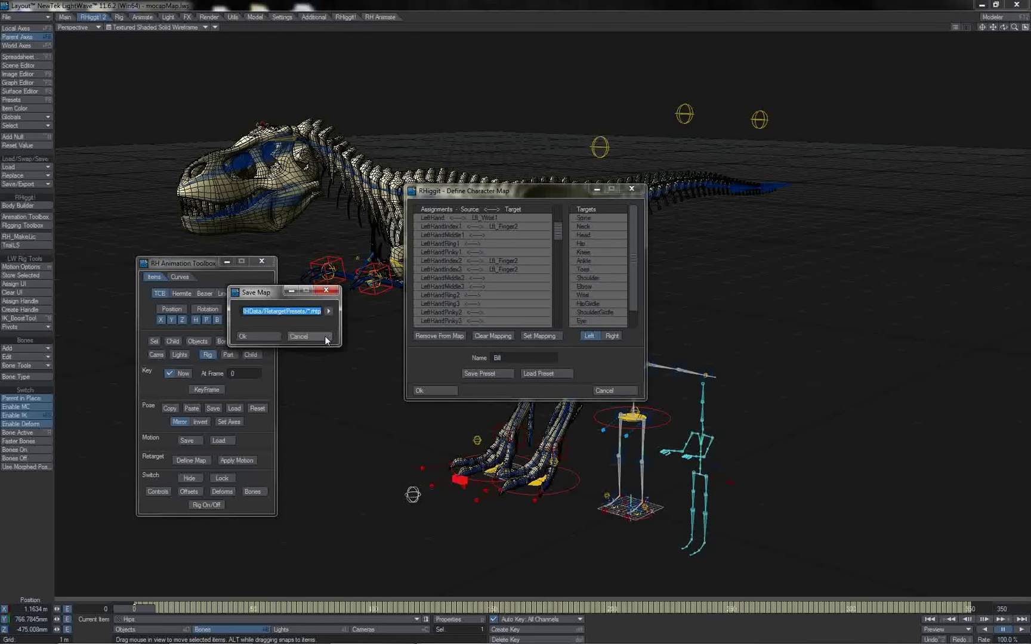
click(325, 335)
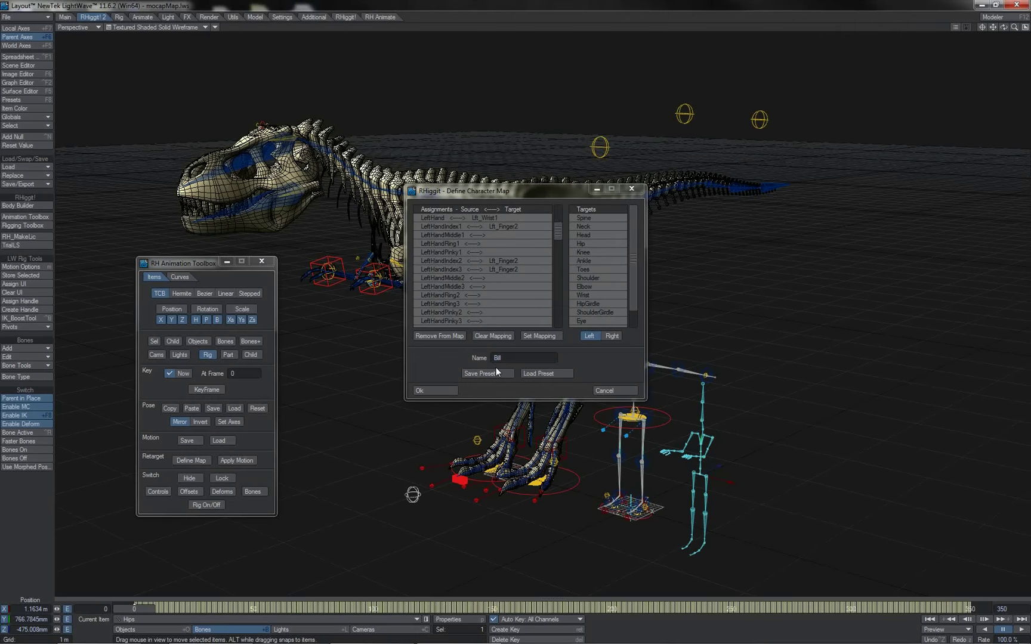
Load a saved retarget preset into the Bill character map and accept the map definition
click(538, 374)
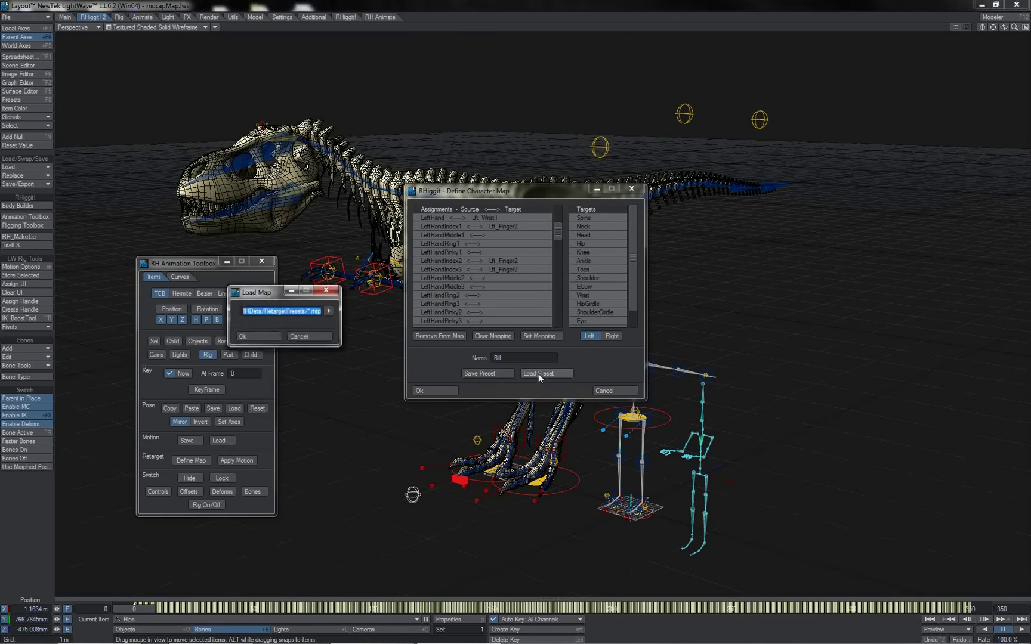
click(328, 311)
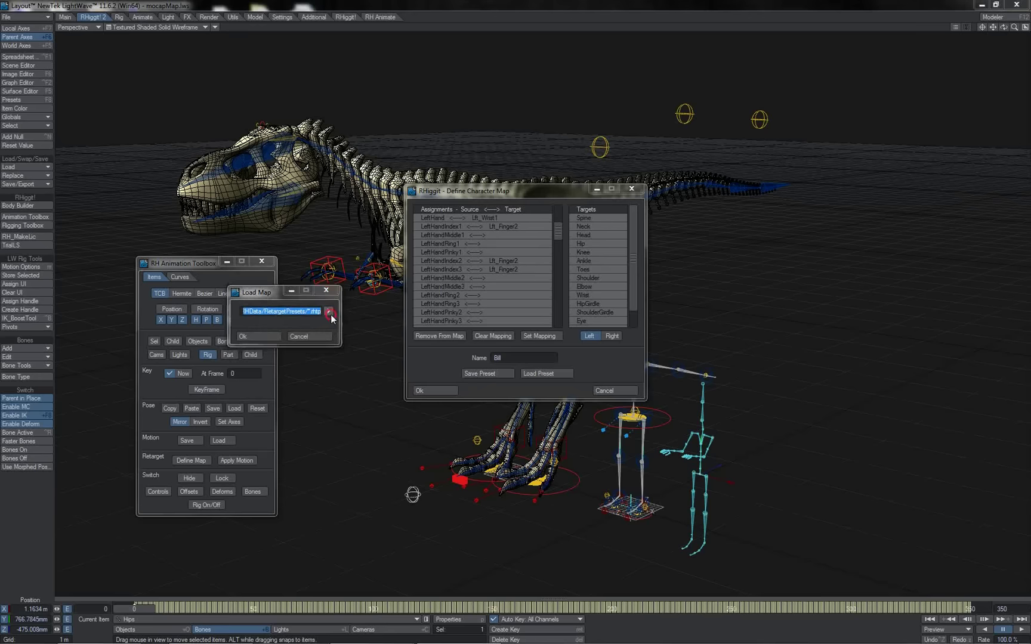
double_click(346, 307)
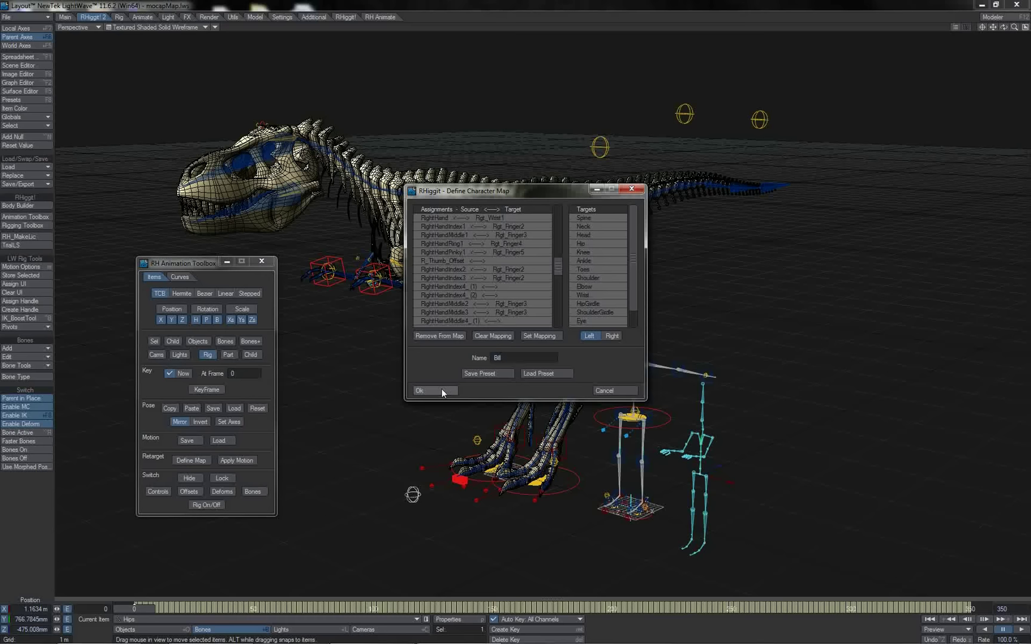
click(442, 390)
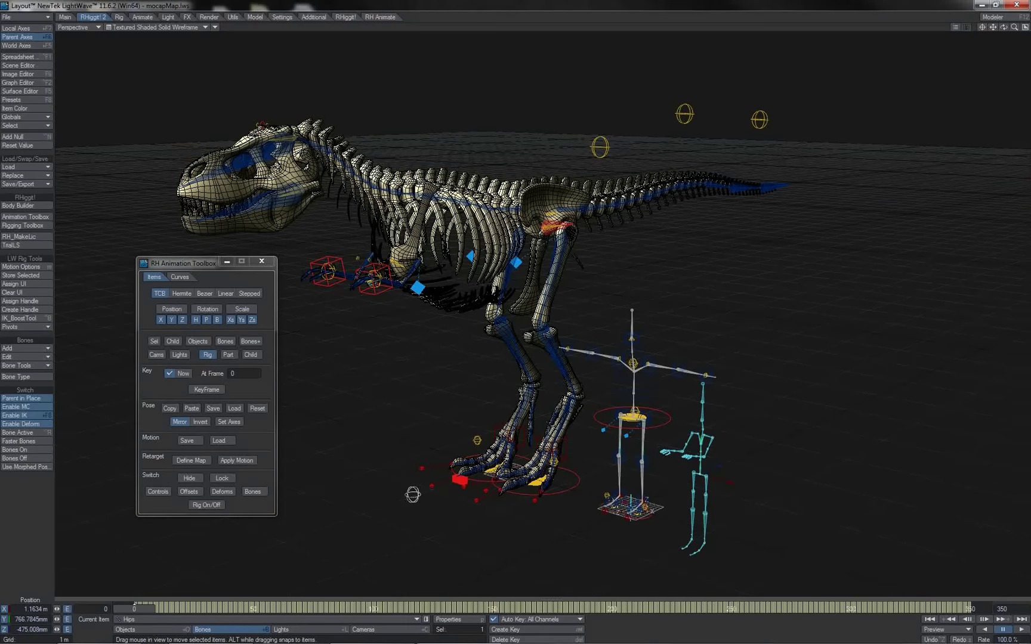
Apply the retargeted motion from the Bill source to the _Bob target for frames 1 to 350
click(237, 461)
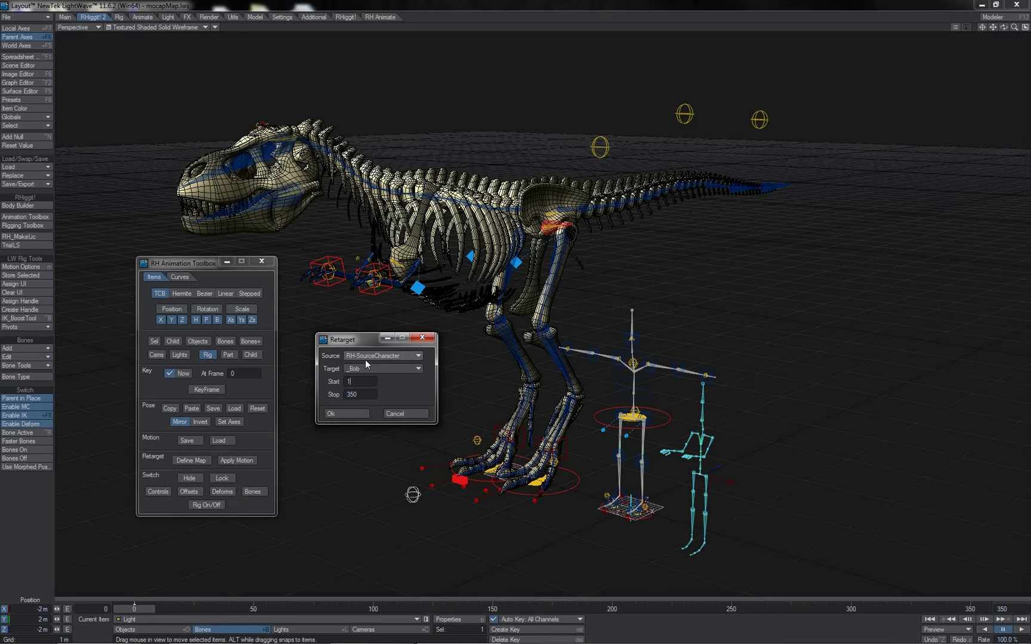
click(365, 358)
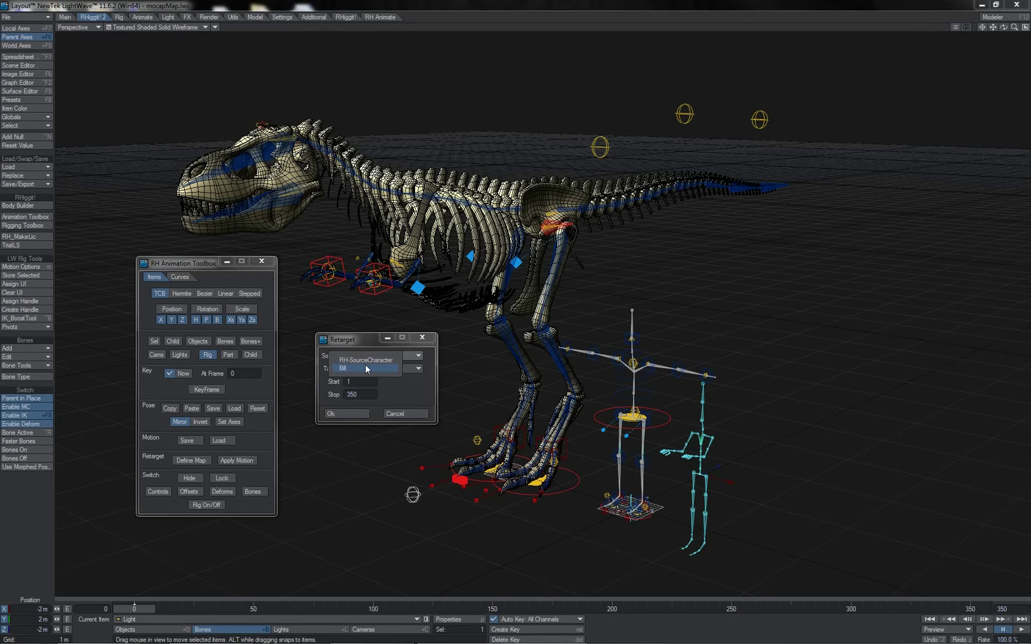
click(365, 367)
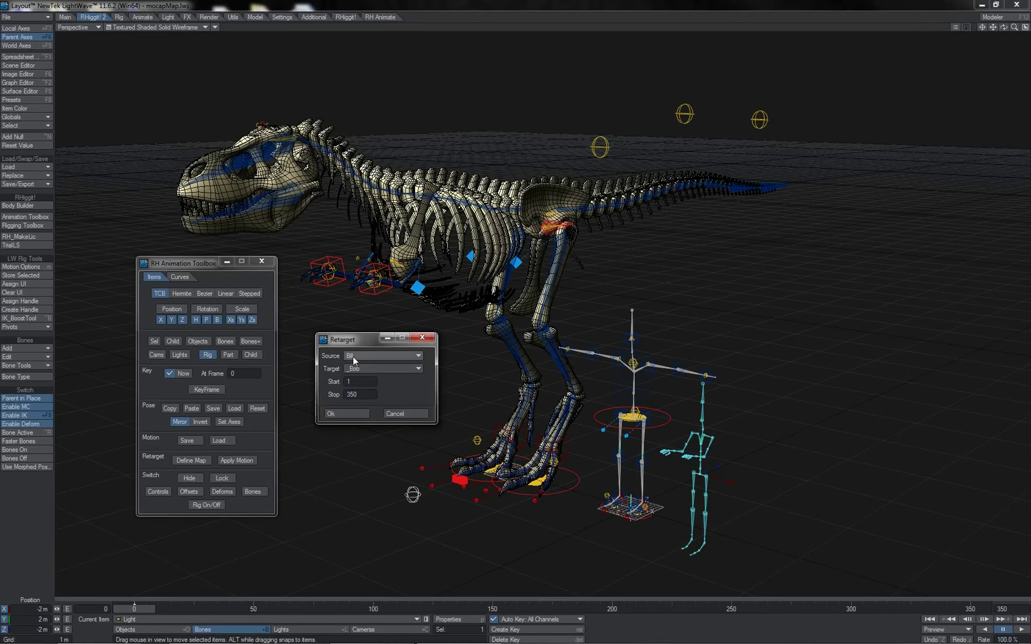
scroll(365, 369, down, 1)
click(345, 412)
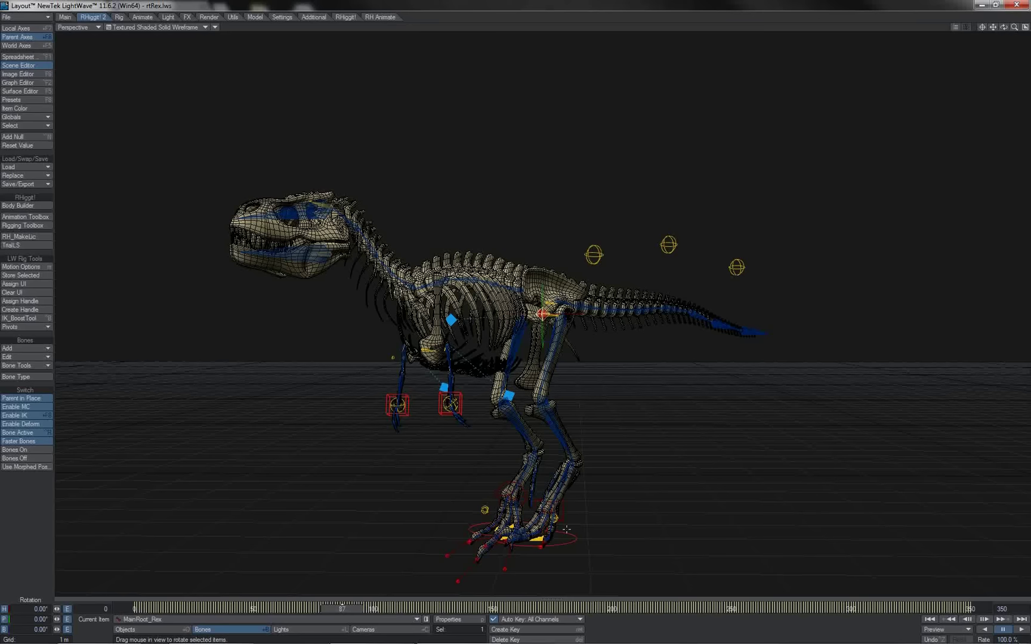
Try moving the MainRoot_Rex control of the dinosaur rig, and undo the move
key(t)
drag(635, 419, 622, 418)
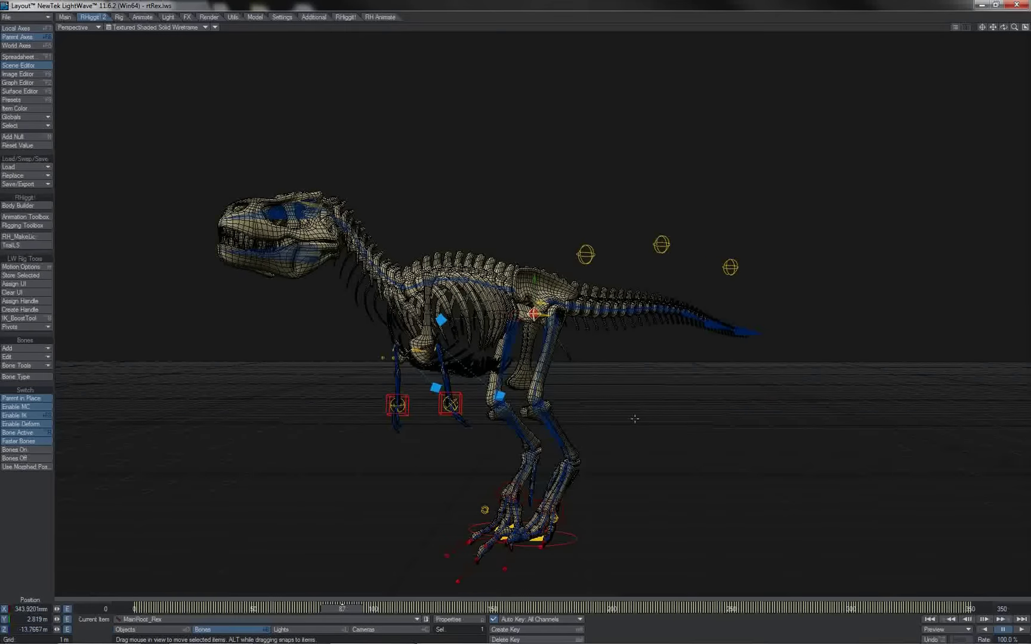
key(ctrl+z)
Try moving the dinosaur's left foot IK goal sideways and upward, and undo both moves
click(576, 539)
mouse_move(629, 523)
mouse_down()
mouse_move(660, 523)
mouse_move(629, 524)
mouse_up()
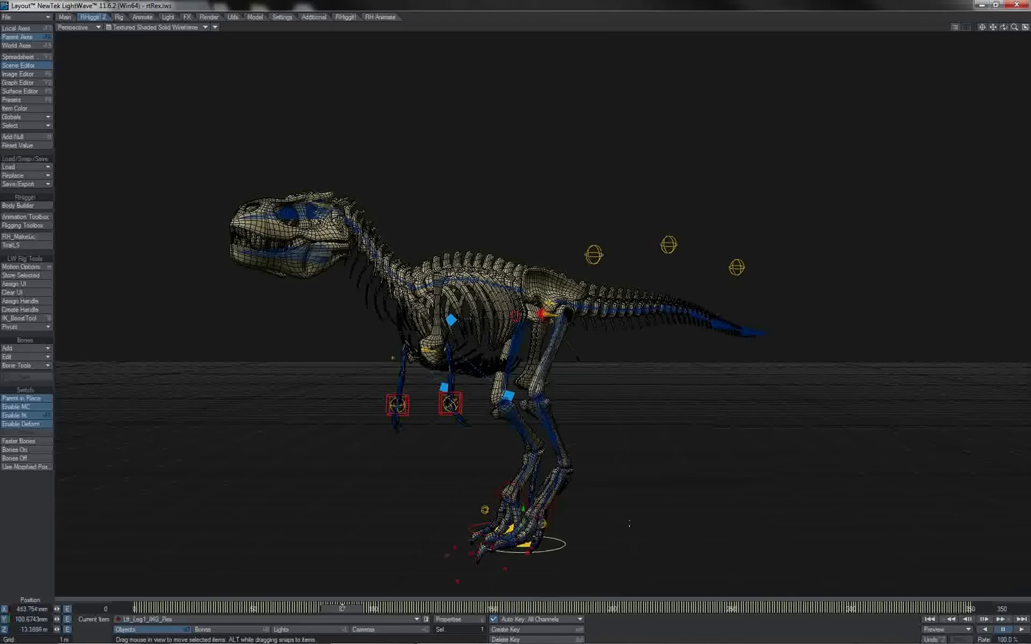
mouse_move(629, 523)
right_down()
mouse_move(630, 489)
mouse_move(630, 523)
right_up()
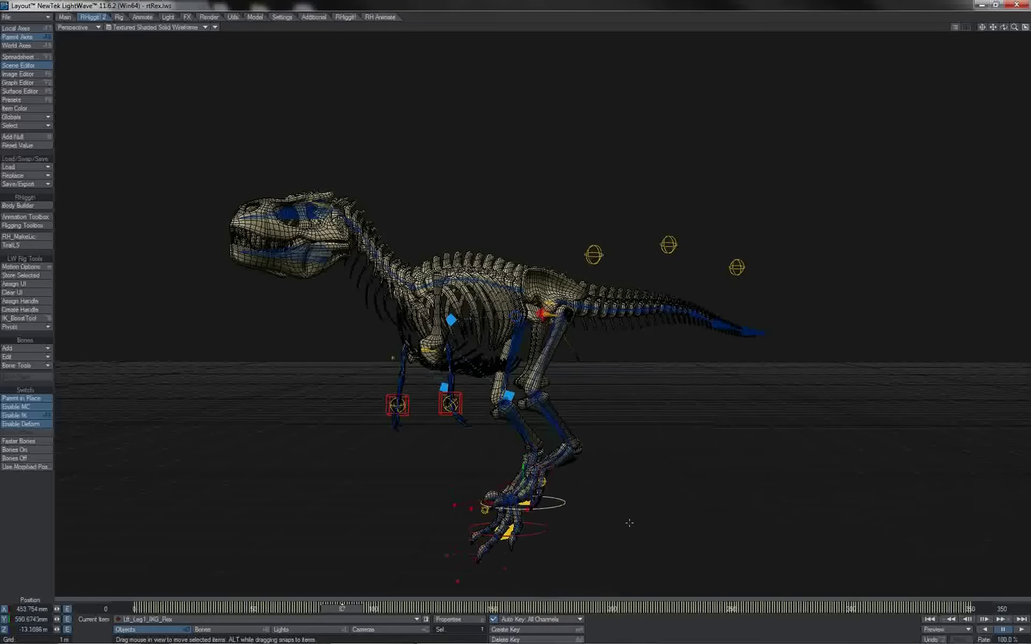
key(ctrl+z)
key(ctrl+z)
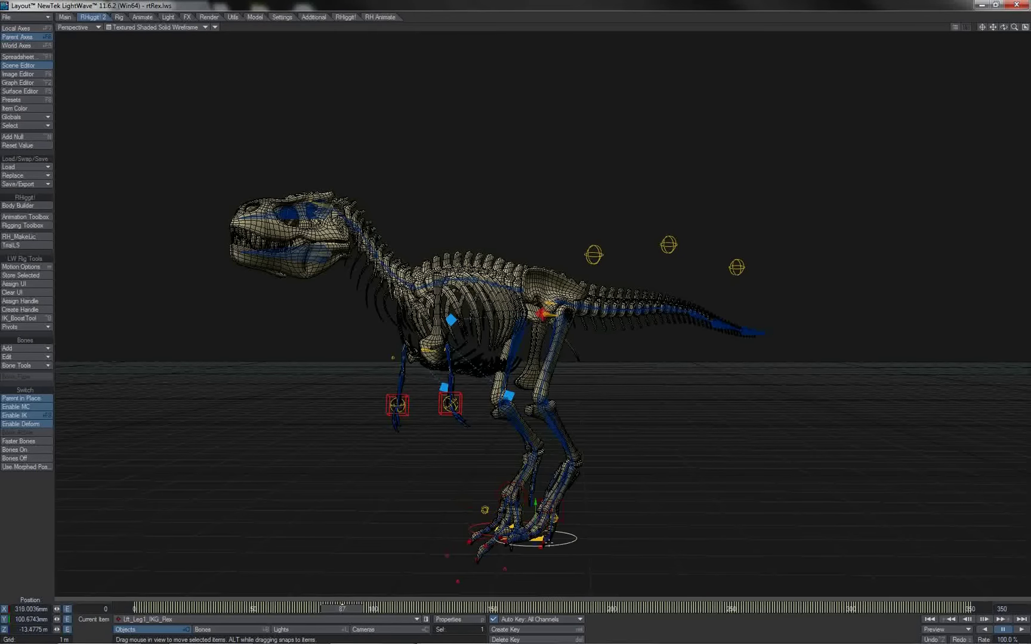
Try moving the dinosaur's left arm IK goal, and undo the move
click(450, 404)
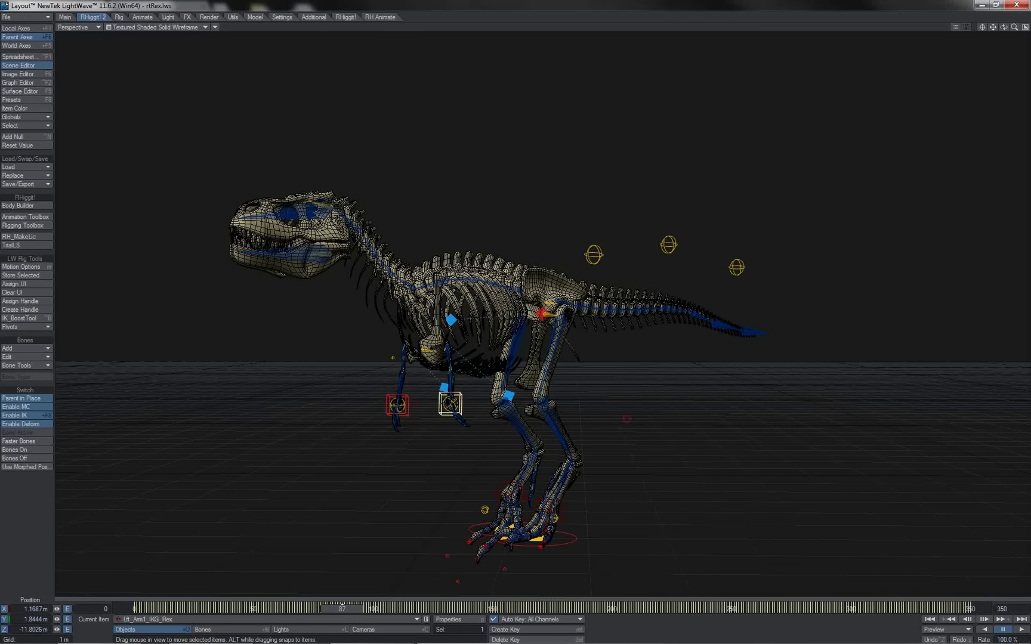
mouse_move(451, 404)
mouse_down()
mouse_move(412, 404)
mouse_move(447, 404)
mouse_up()
key(ctrl+z)
Try rotating the Spine1-3_Rex control in the middle of the dinosaur's back, and undo the rotation
click(475, 280)
key(y)
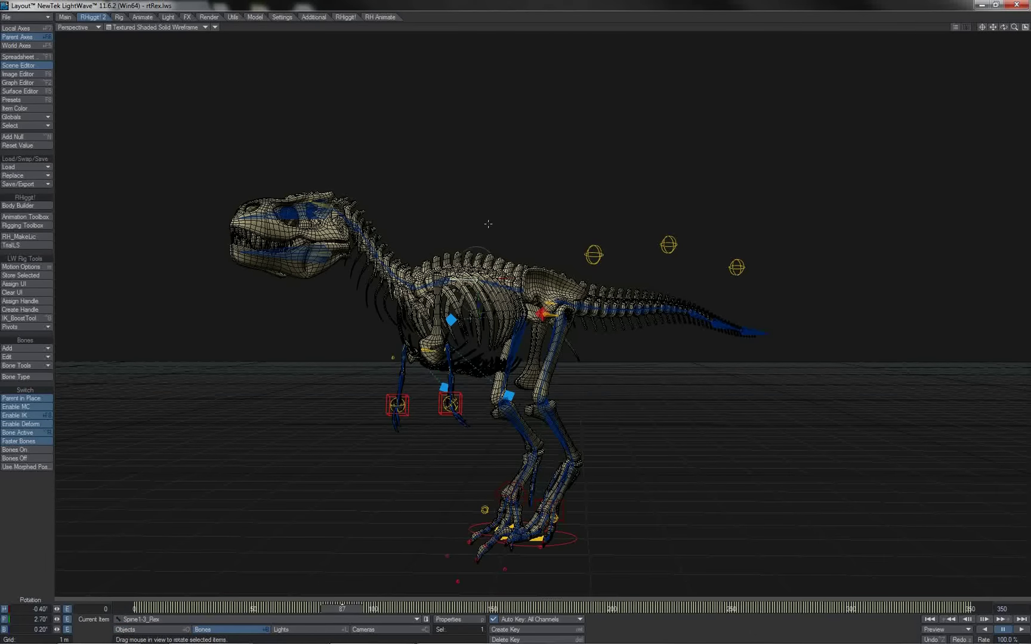
mouse_move(475, 280)
mouse_down()
mouse_move(475, 299)
mouse_move(475, 262)
mouse_move(475, 292)
mouse_move(475, 272)
mouse_up()
key(ctrl+z)
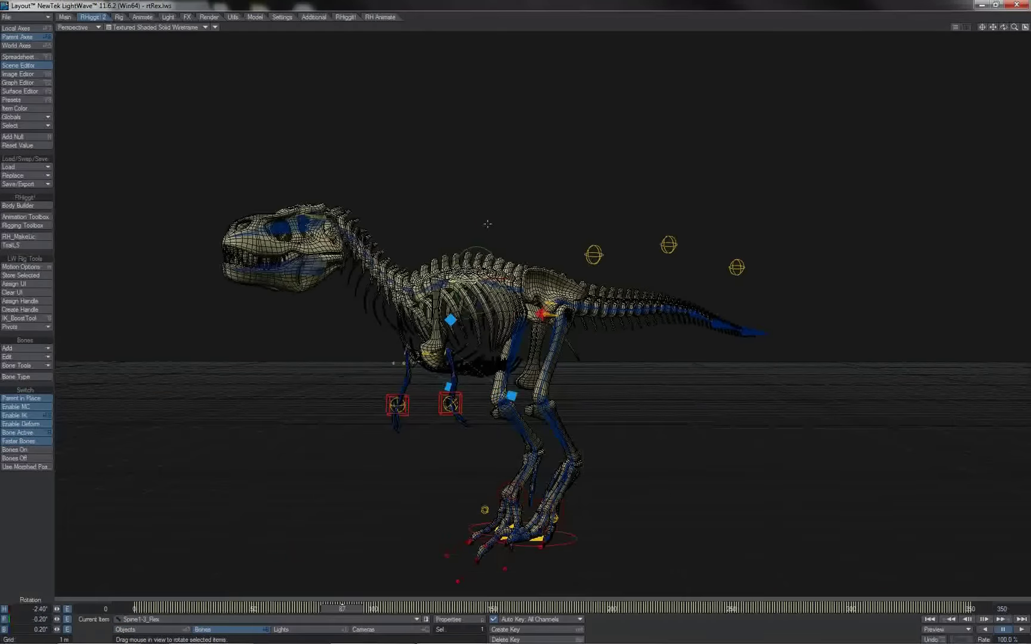
Scrub and play the dinosaur's animation, and examine the rig from the top and perspective views
drag(262, 610, 294, 610)
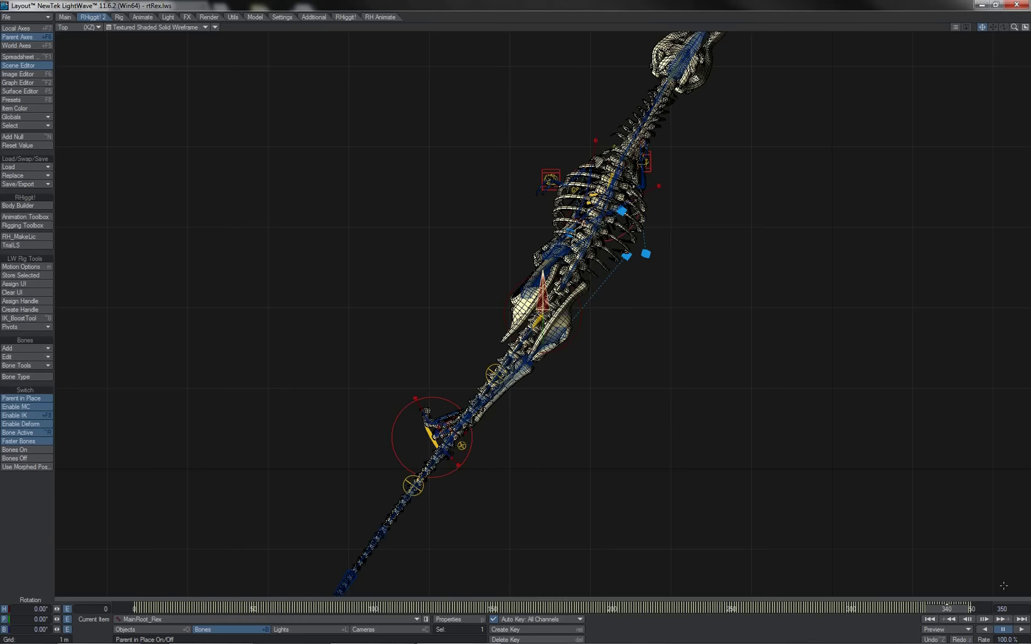
click(1021, 629)
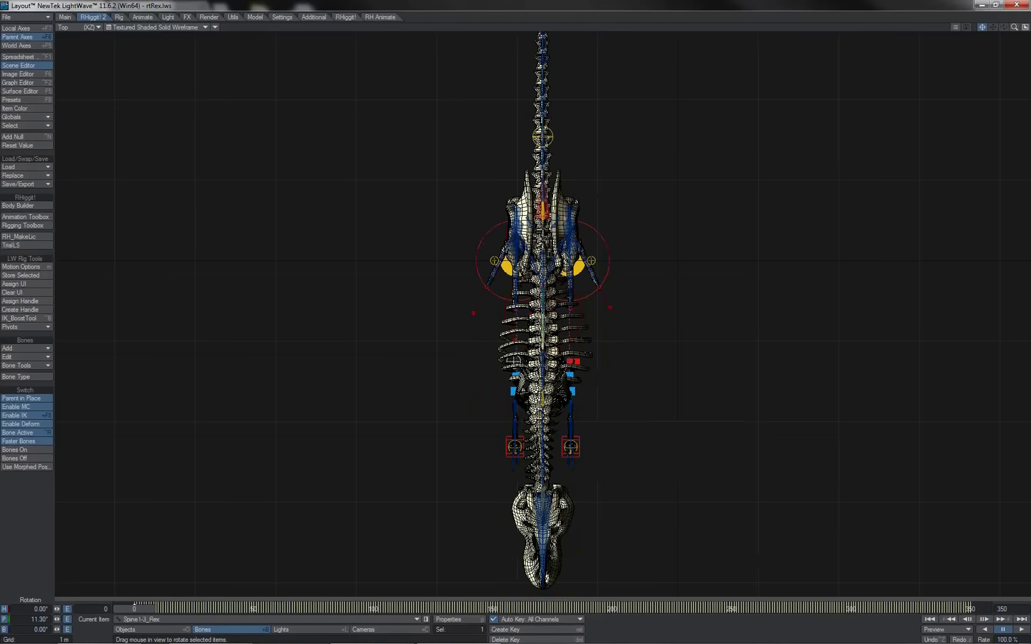
key(4)
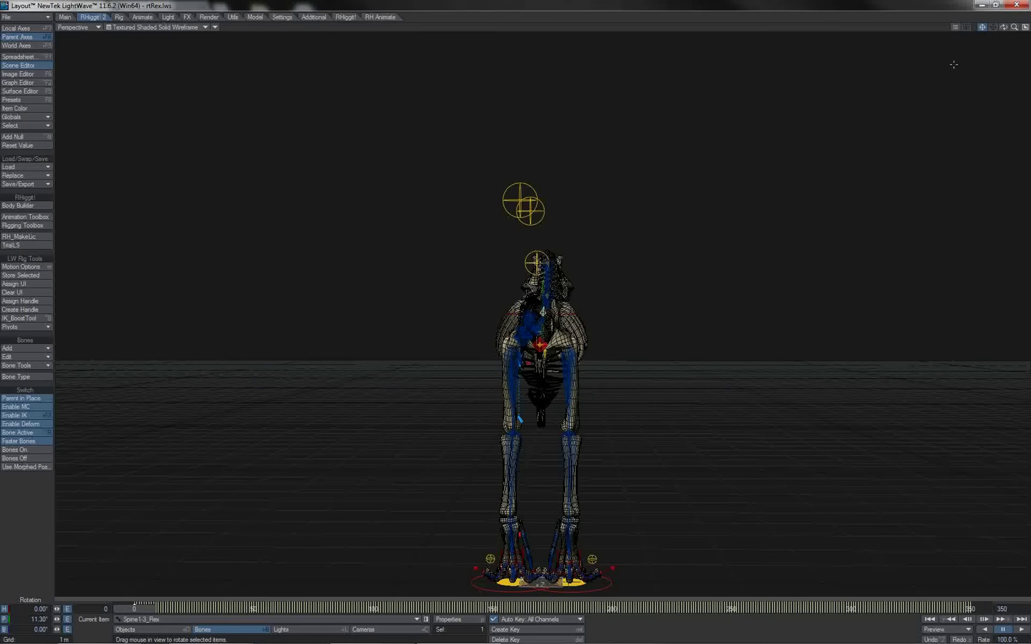
drag(1004, 27, 891, 27)
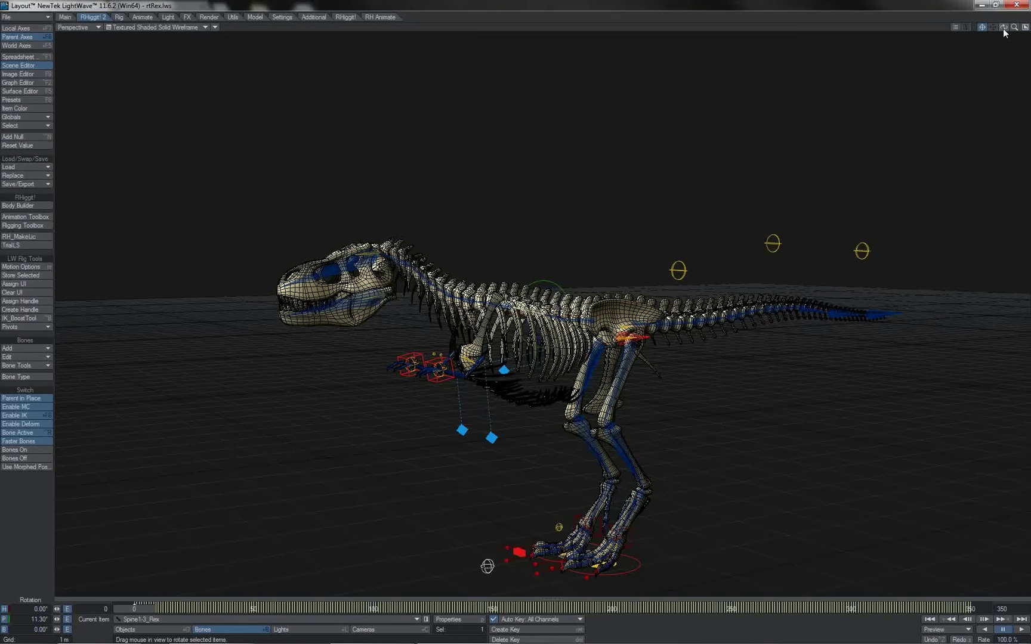
drag(1003, 28, 1003, 29)
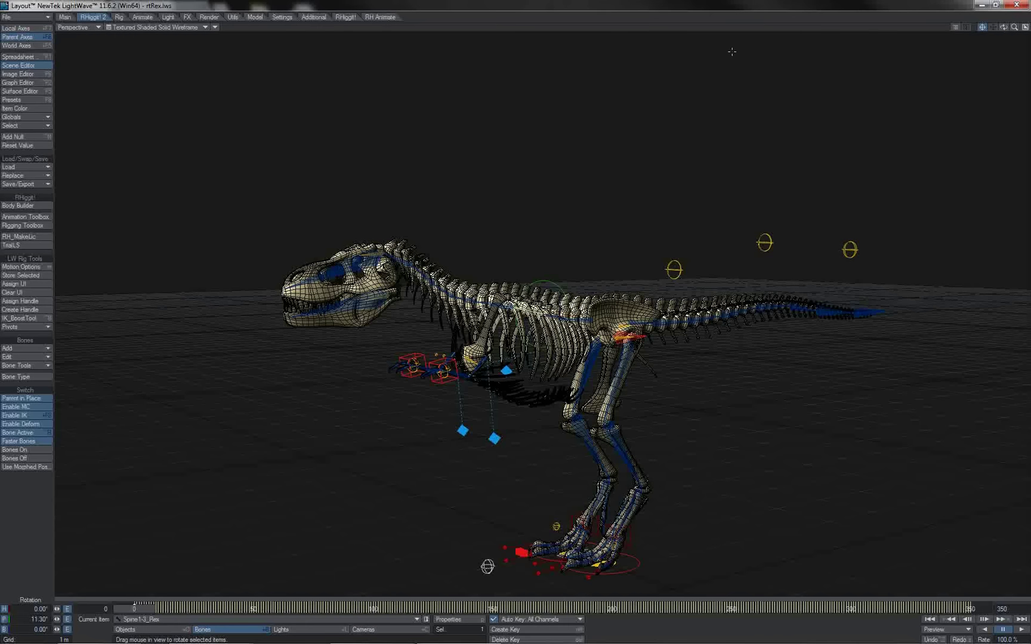
Edit the dinosaur's spine part in the Body Builder and choose a different control type for it
click(19, 206)
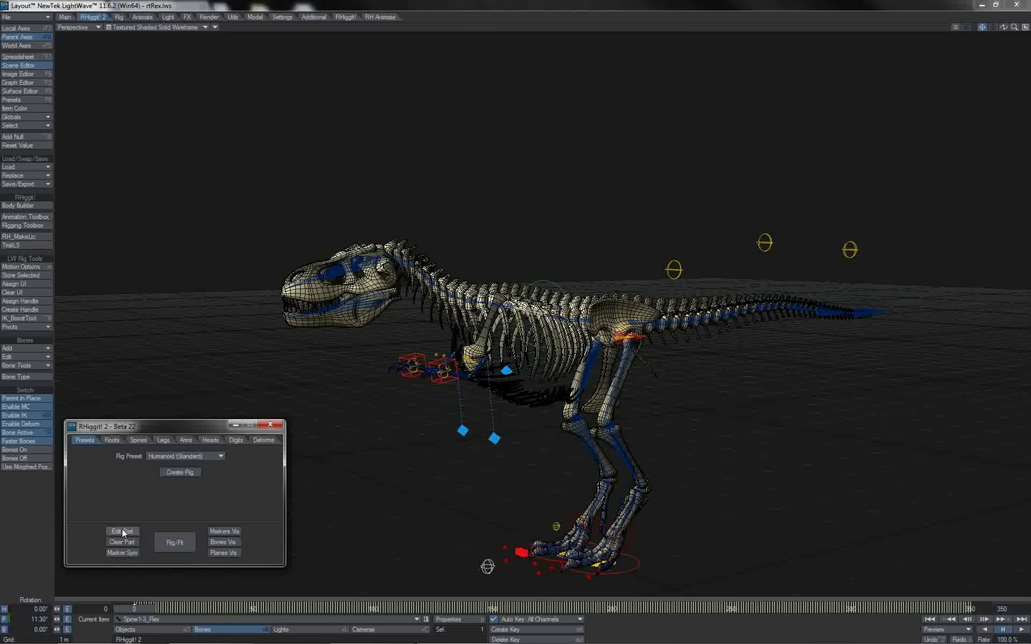
click(122, 532)
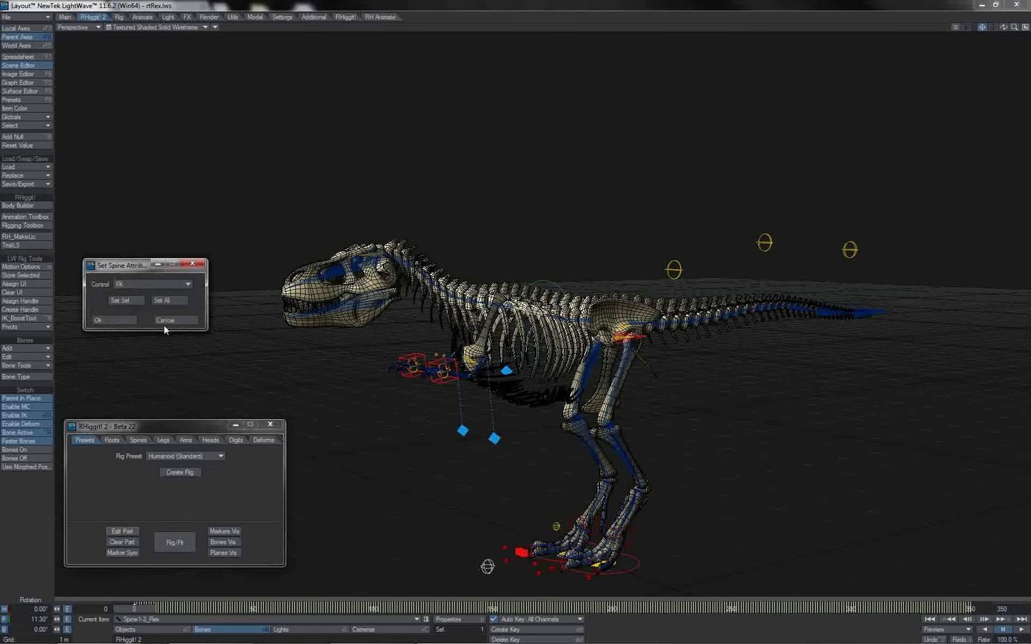
click(169, 284)
click(173, 301)
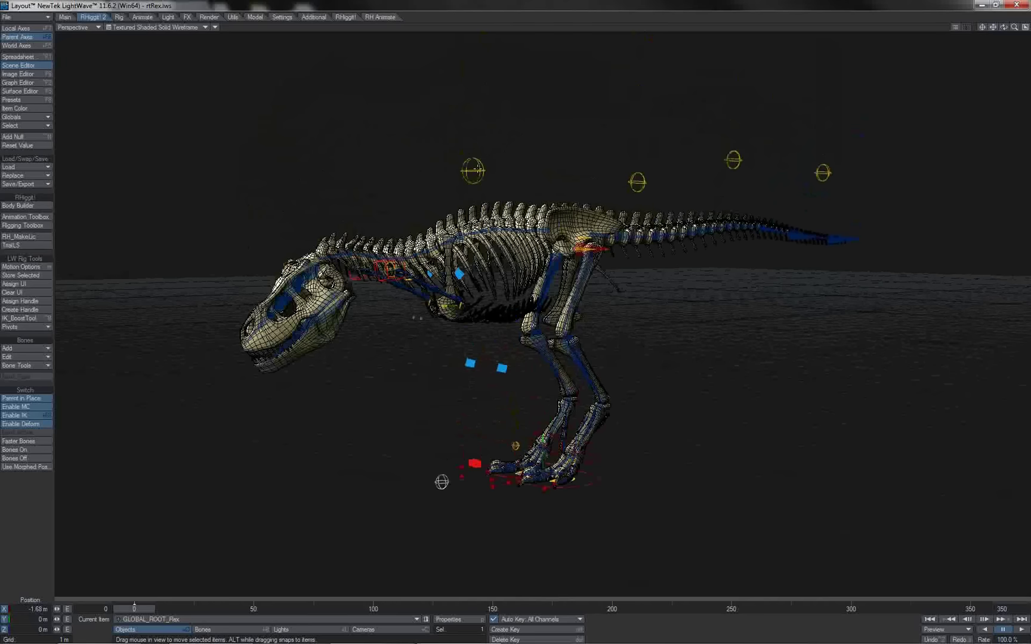
Try rotating the Spine1_Handle1_Rex control above the dinosaur's back, and undo the rotation
click(473, 171)
key(y)
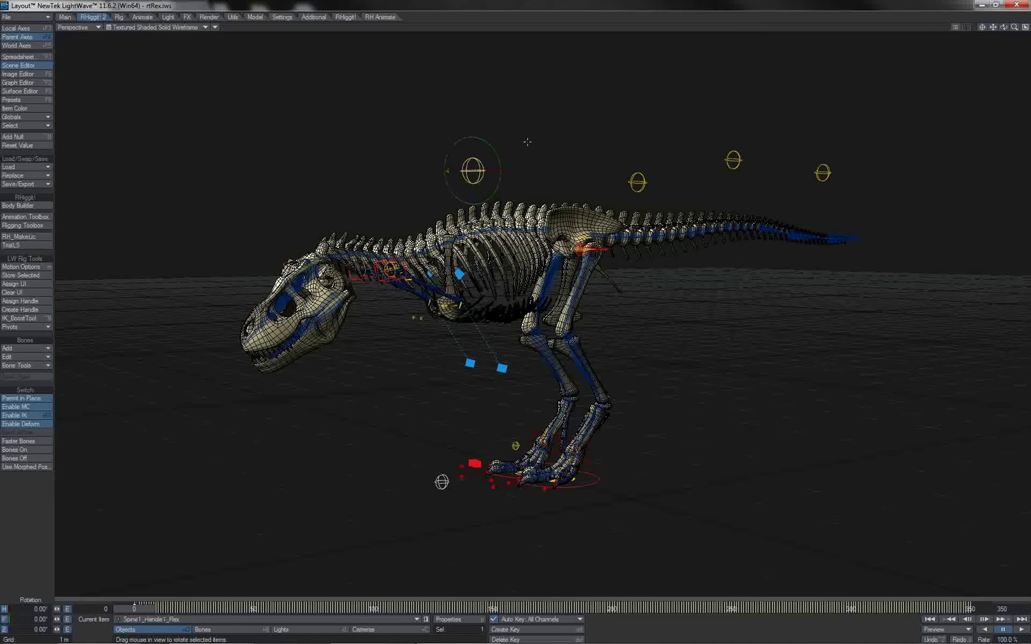
drag(527, 142, 530, 163)
key(ctrl+z)
Examine the motion curves of Spine1_Handle1_Rex in the Graph Editor, fitted to the view
key(ctrl+F2)
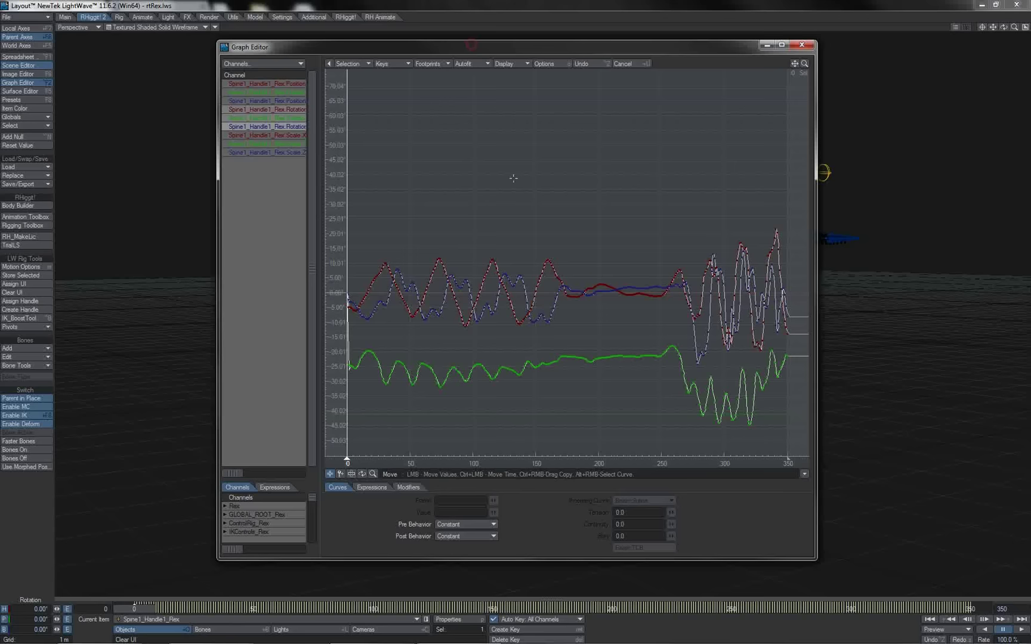
key(a)
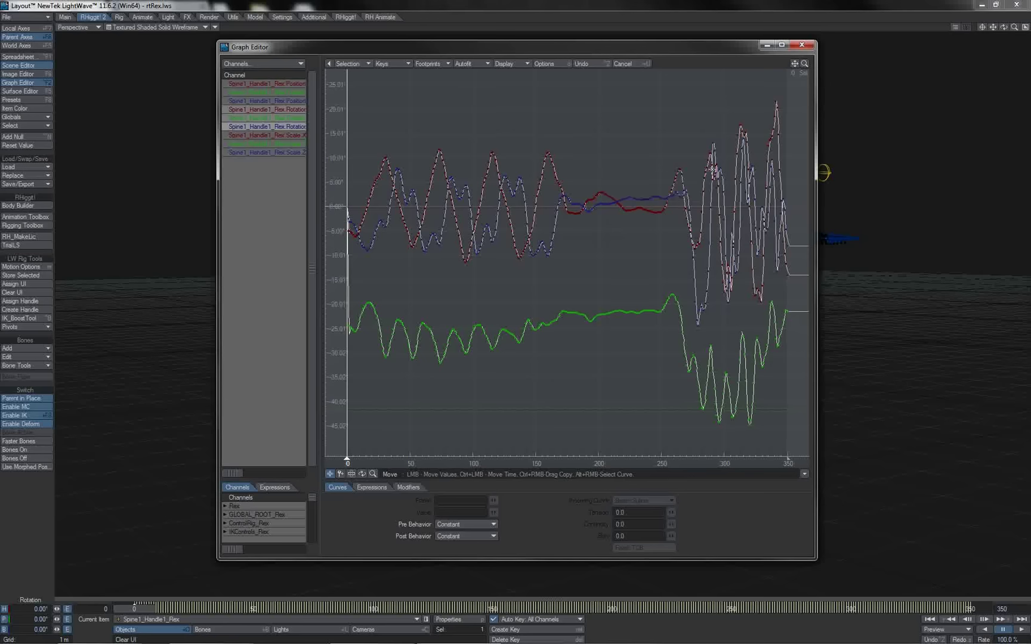
click(805, 48)
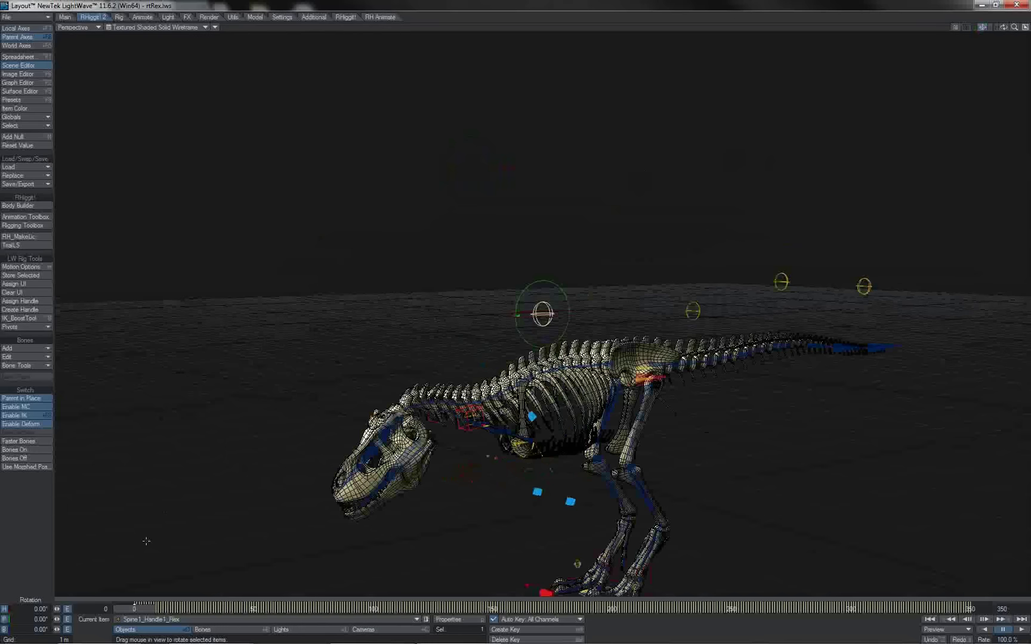
Scrub through the early frames of the animation to check the dinosaur's forward-leaning body posture
drag(137, 608, 171, 608)
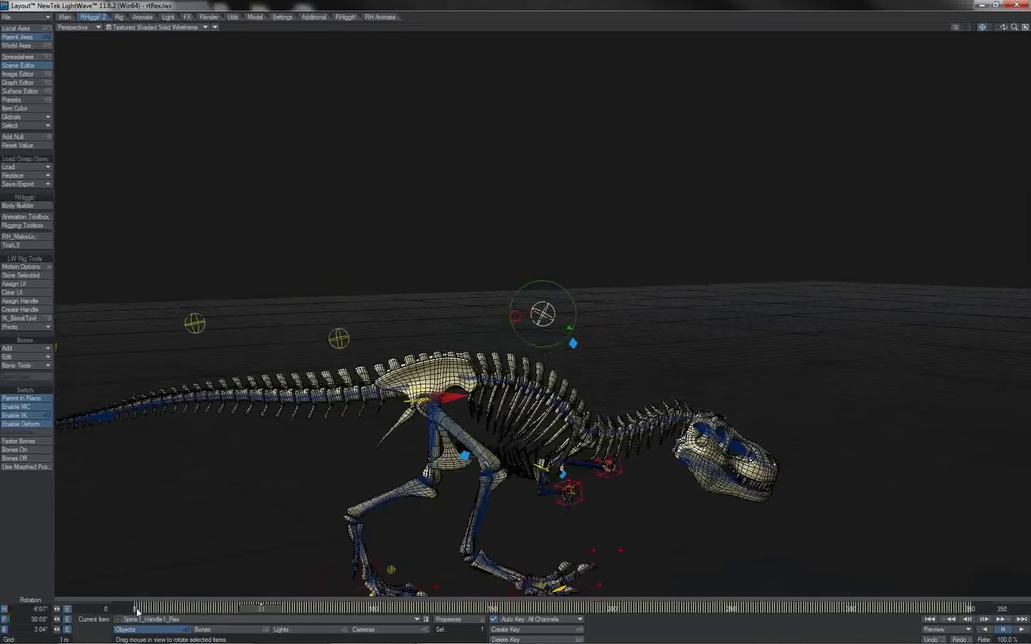
key(2)
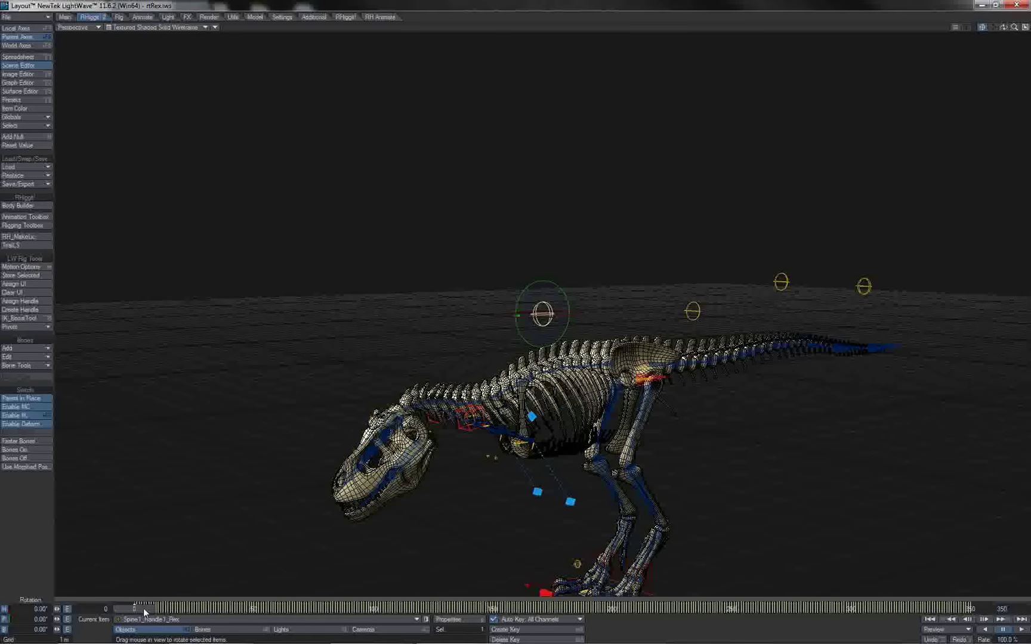
drag(135, 609, 244, 609)
Raise the whole pitch rotation curve of Spine1_Handle1_Rex by about 30° in the Graph Editor, and scrub the animation to check the posture
key(ctrl+F2)
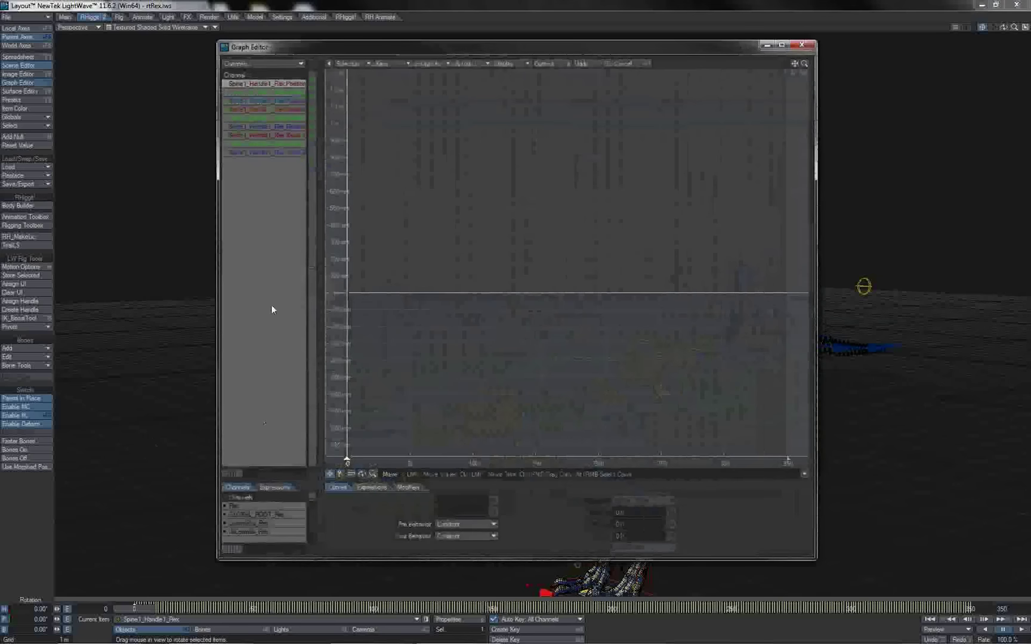
click(293, 120)
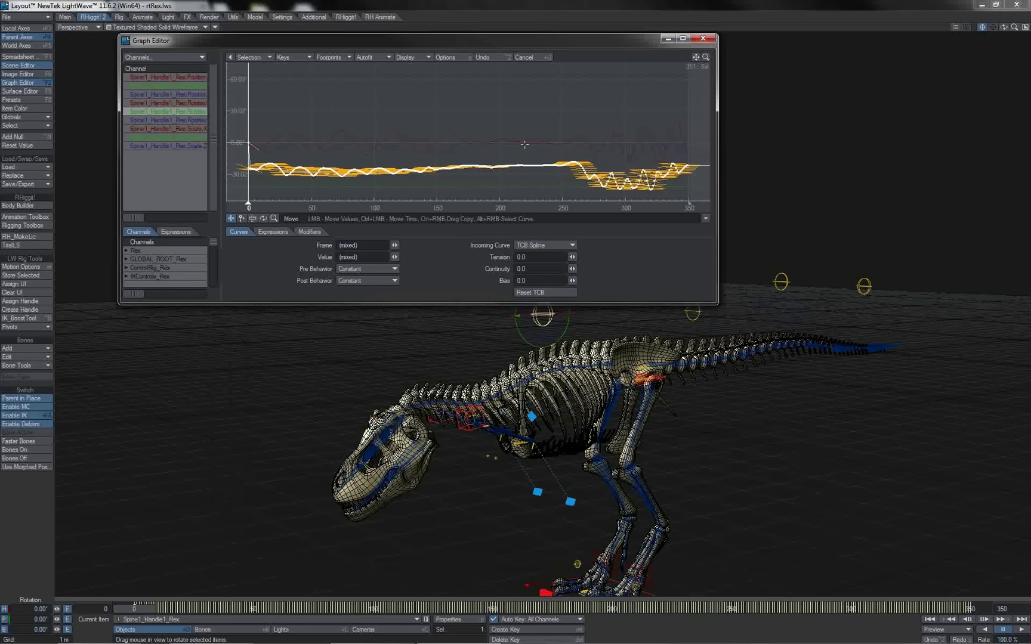
drag(524, 145, 525, 112)
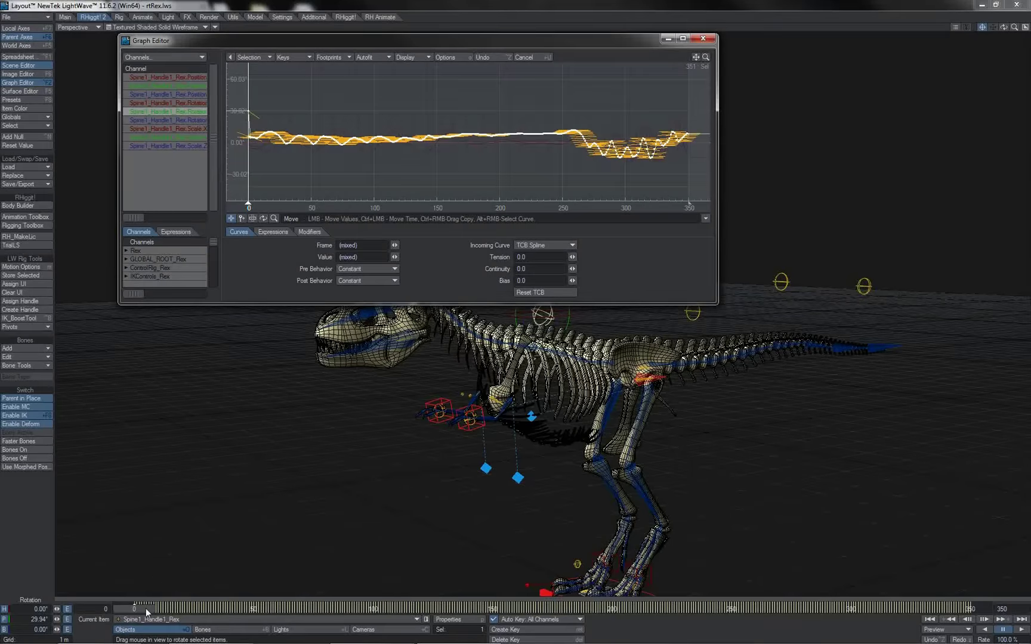
drag(145, 608, 220, 608)
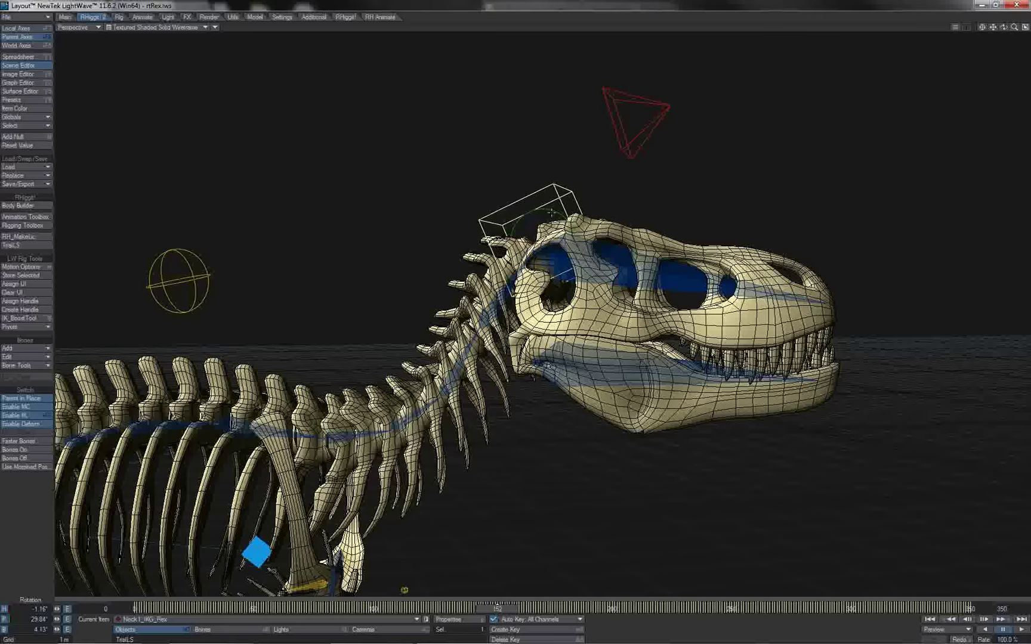
Try rotating the dinosaur's neck IK goal, head handle and front spine handle, and undo the rotations
drag(553, 210, 552, 194)
click(638, 148)
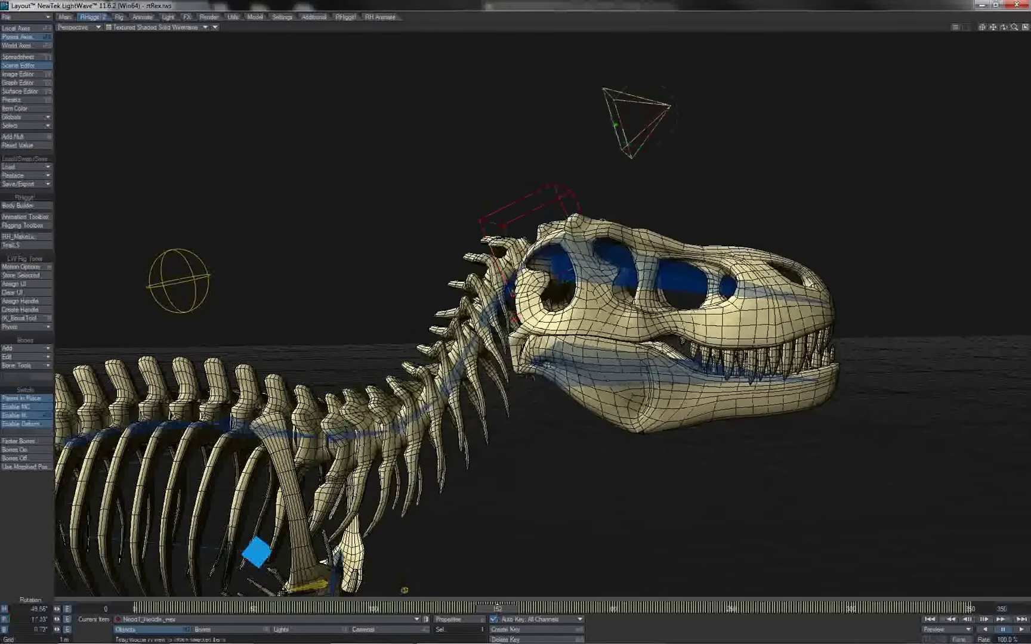
mouse_move(676, 117)
mouse_down()
mouse_move(674, 104)
mouse_move(677, 116)
mouse_up()
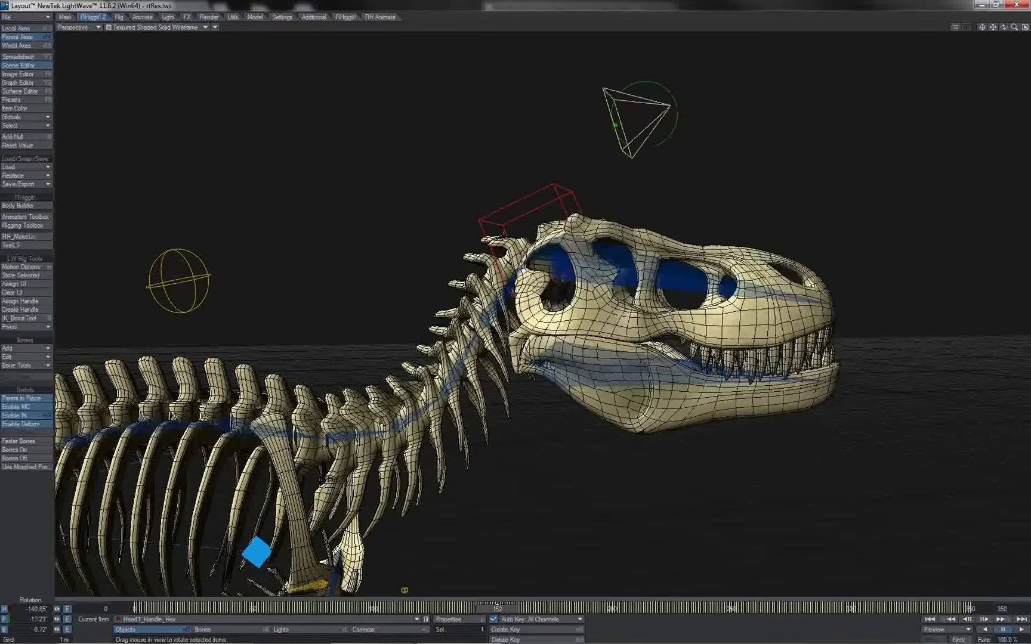
click(201, 276)
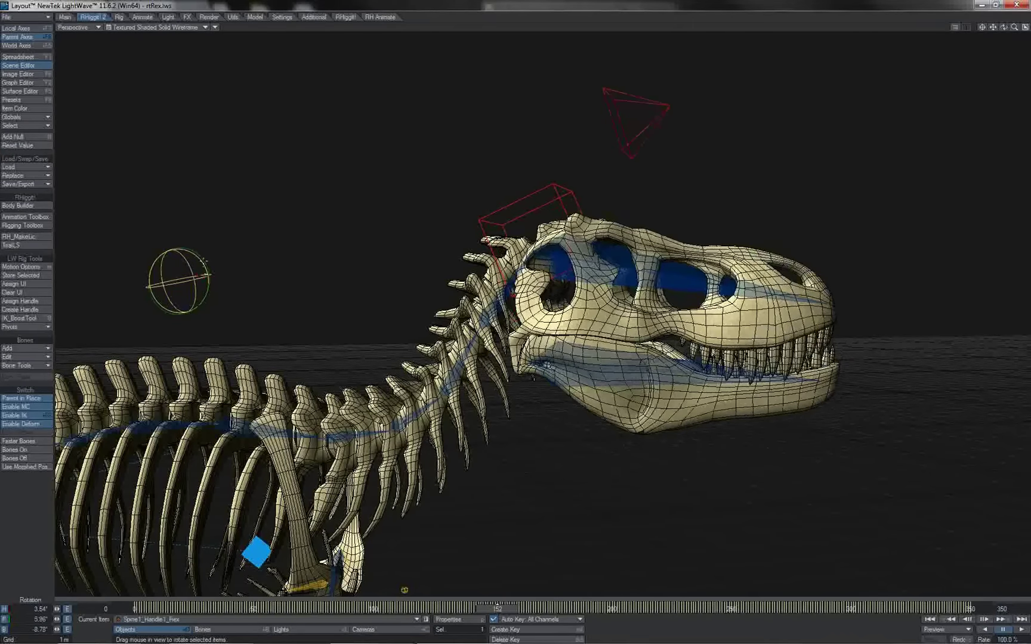
mouse_move(203, 263)
mouse_down()
mouse_move(324, 561)
mouse_move(202, 253)
mouse_move(205, 290)
mouse_move(204, 268)
mouse_up()
key(ctrl+z)
Lower the whole pitch rotation curves of Neck1_IKG_Rex and Head1_Handle_Rex in the Graph Editor
click(482, 219)
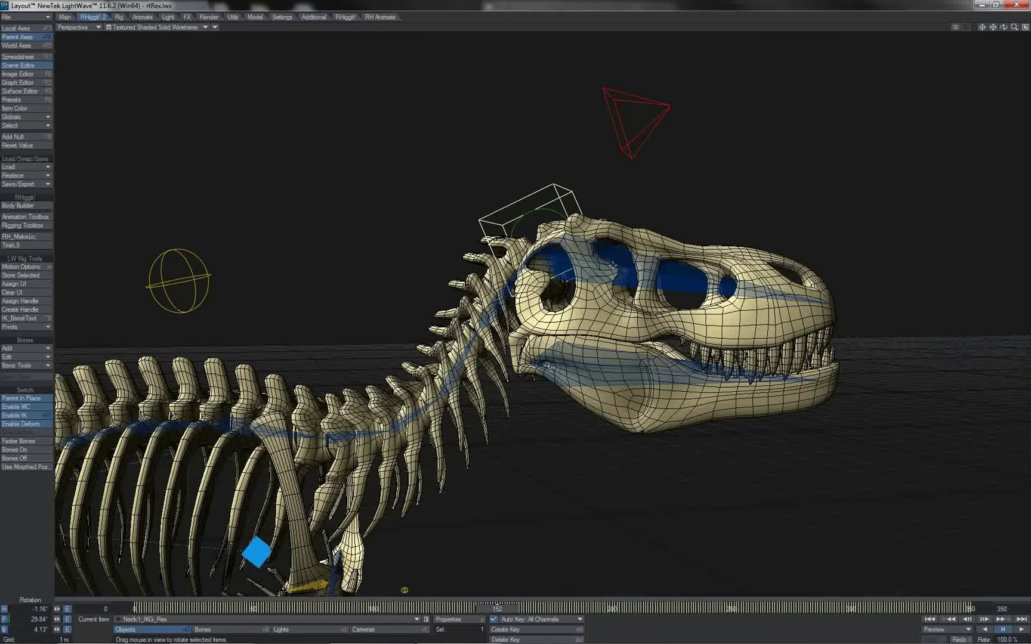
key(ctrl+F2)
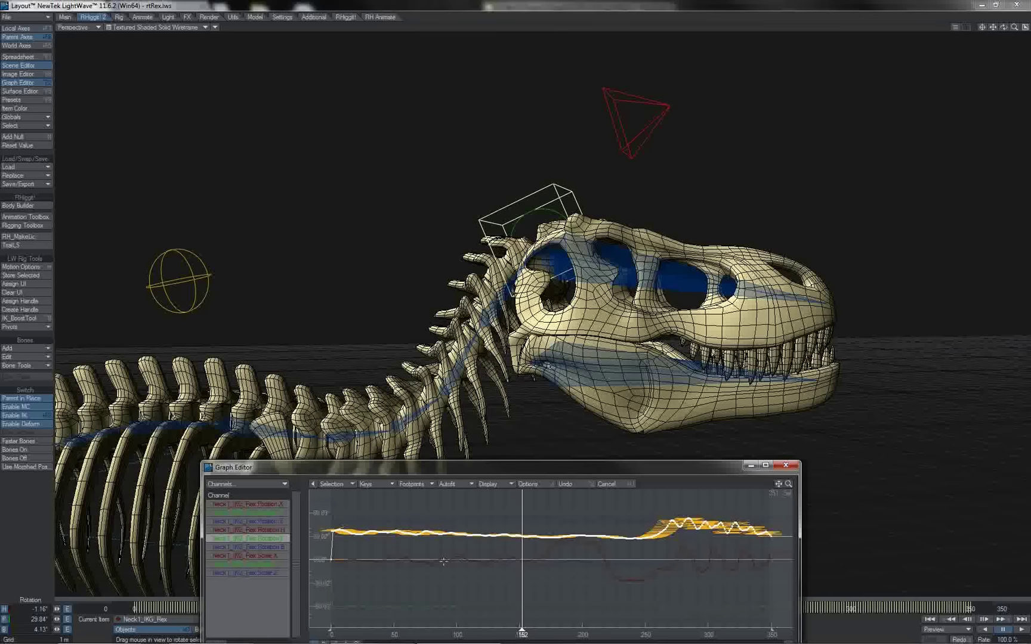
drag(444, 561, 440, 591)
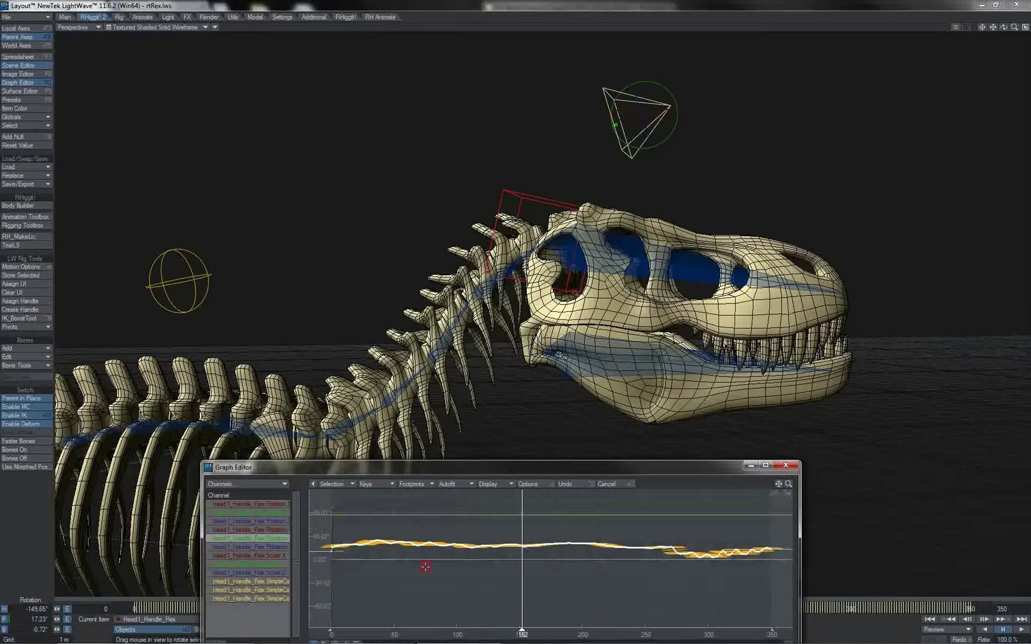
drag(426, 568, 423, 574)
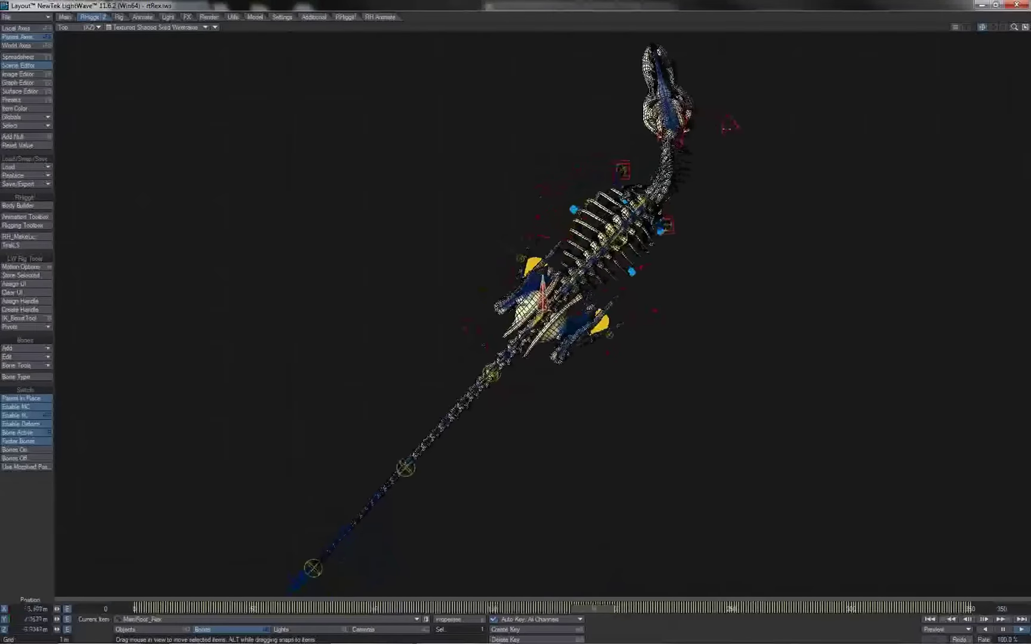
Check the arm IK goals in the perspective view, try moving the left foot goal Lft_Leg1_IKG_Rex backward, and undo the move
key(4)
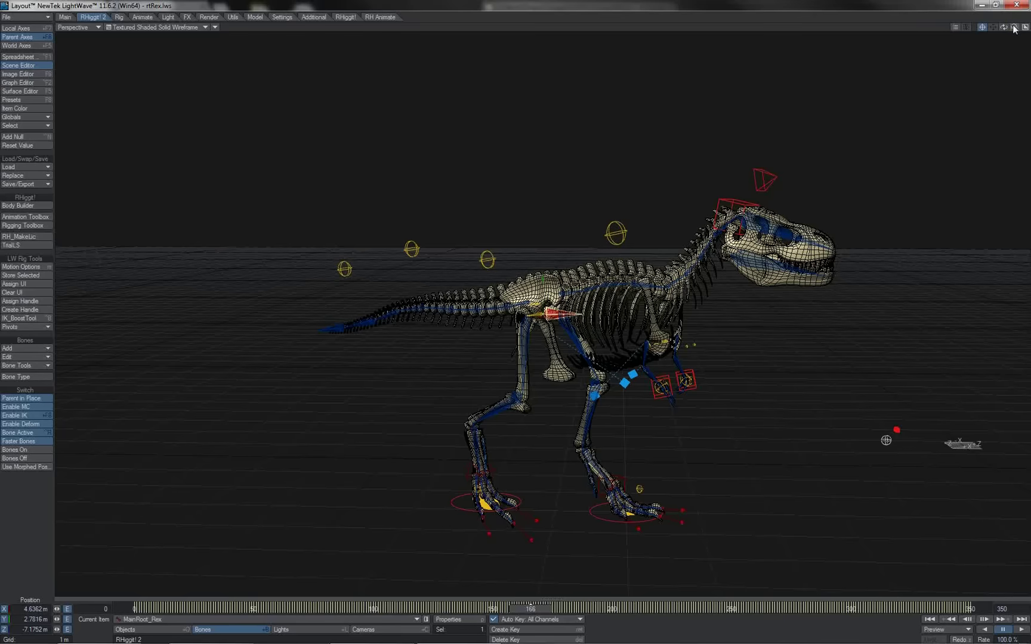
drag(1014, 28, 991, 3)
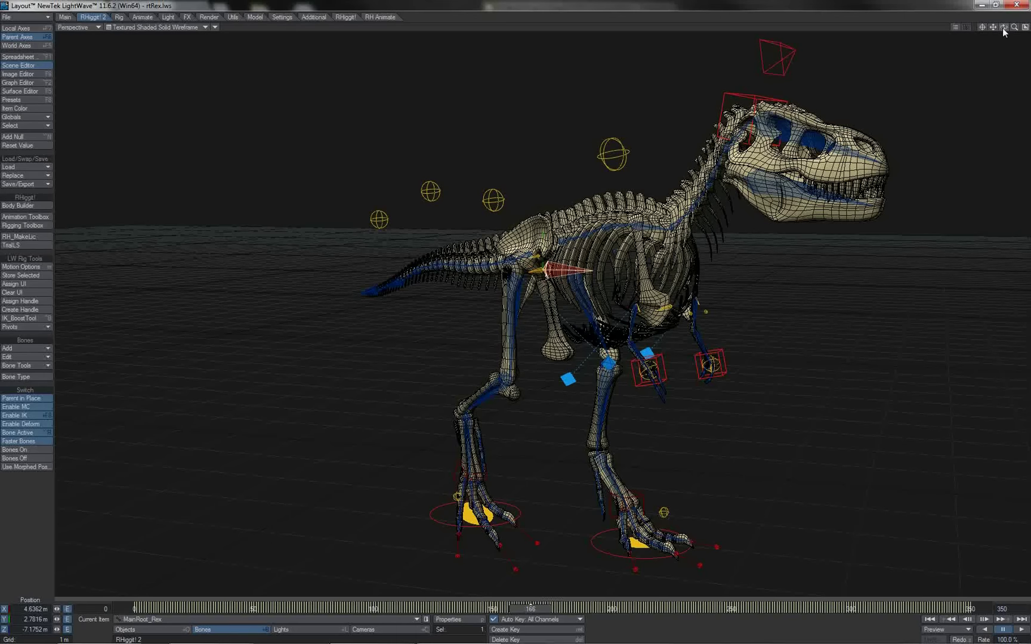
drag(1002, 28, 1015, 28)
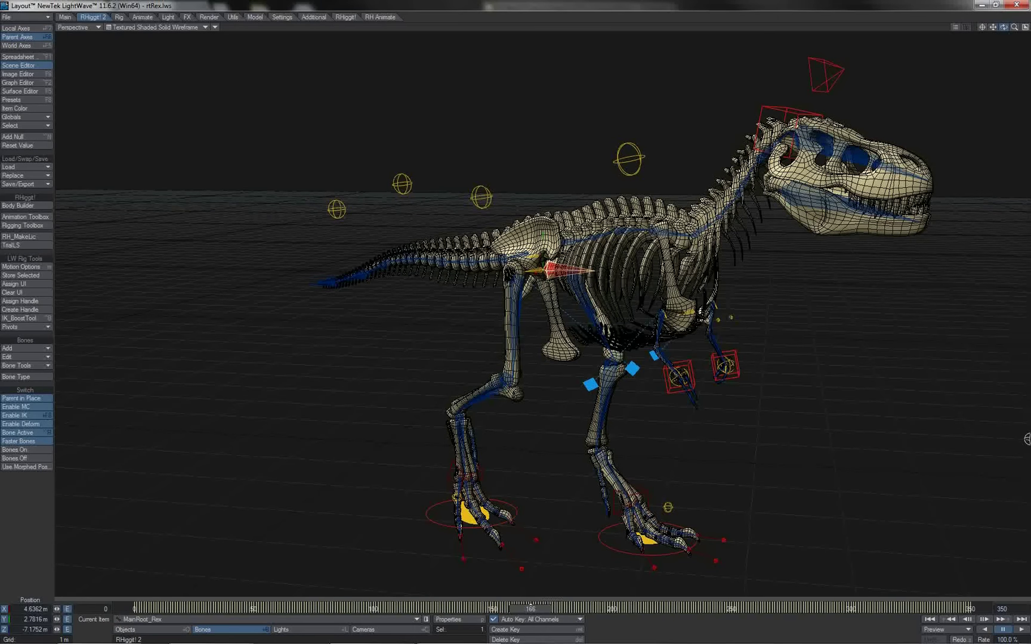
alt+drag(1028, 439, 970, 423)
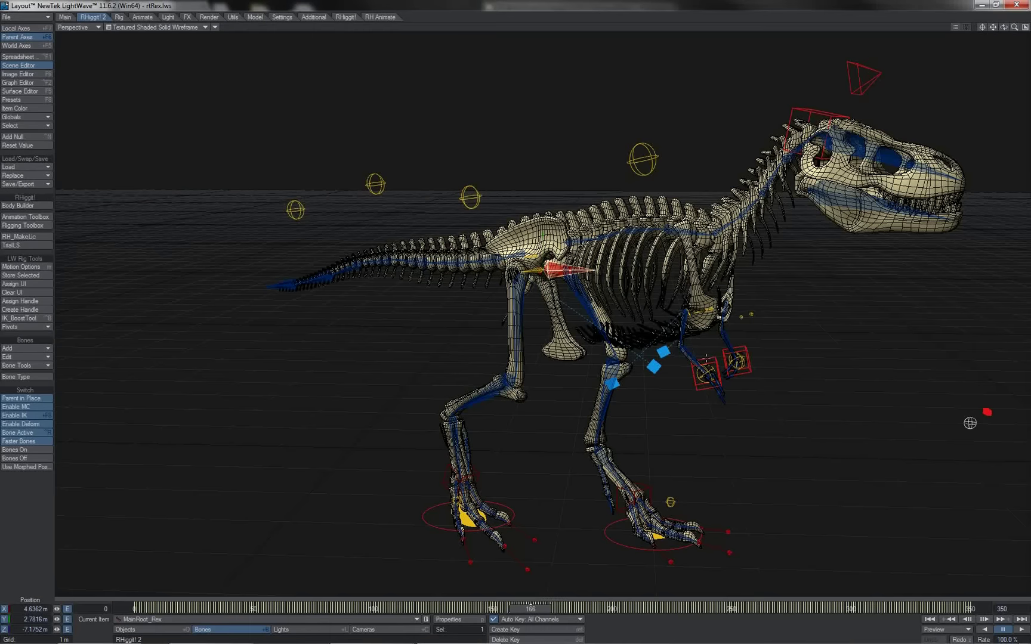
click(706, 373)
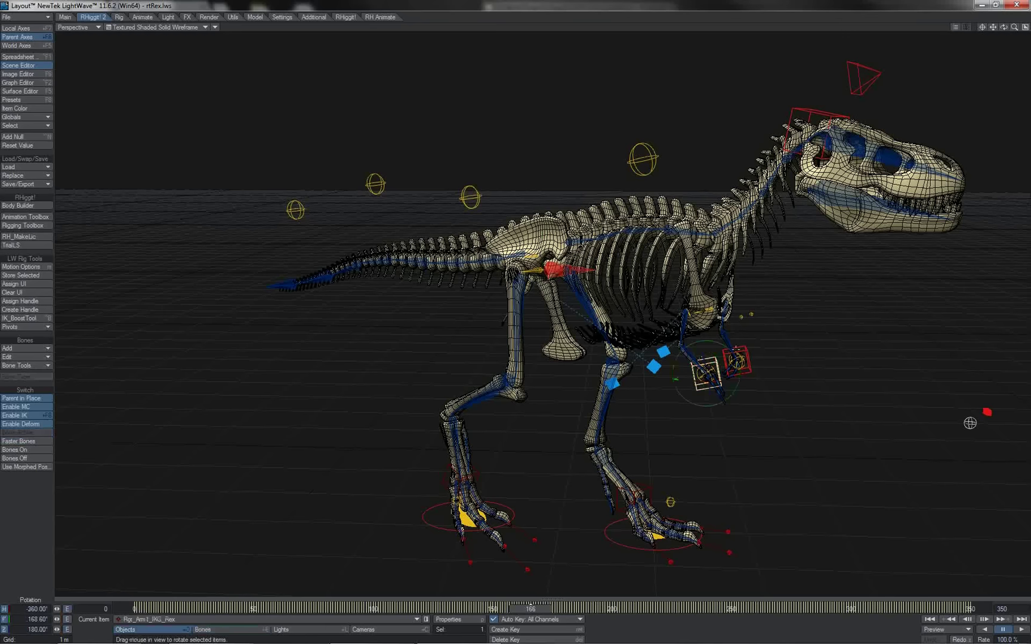
click(740, 355)
click(632, 547)
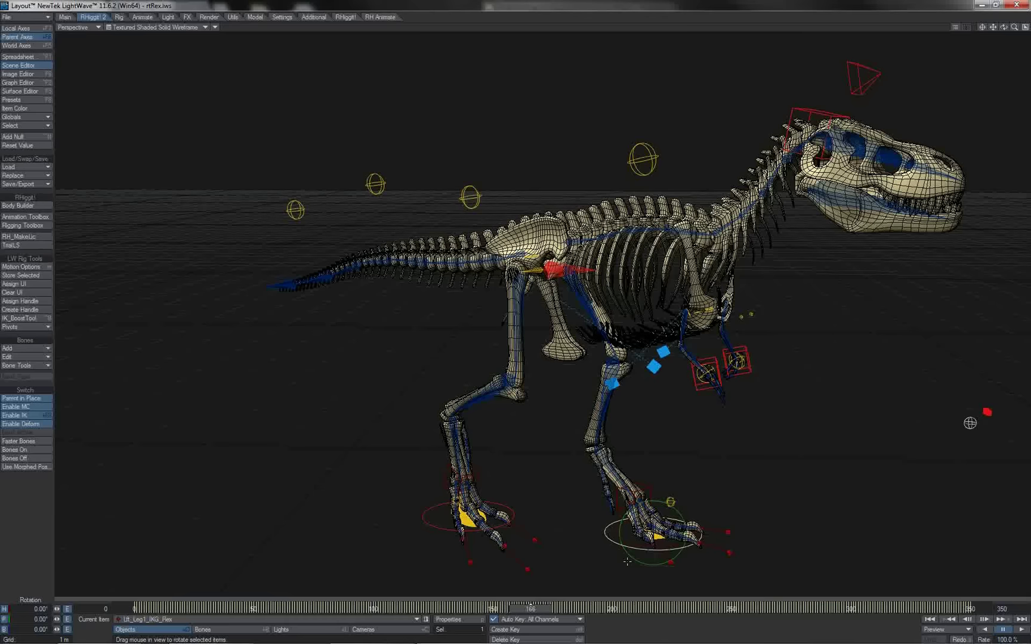
key(t)
drag(627, 561, 609, 559)
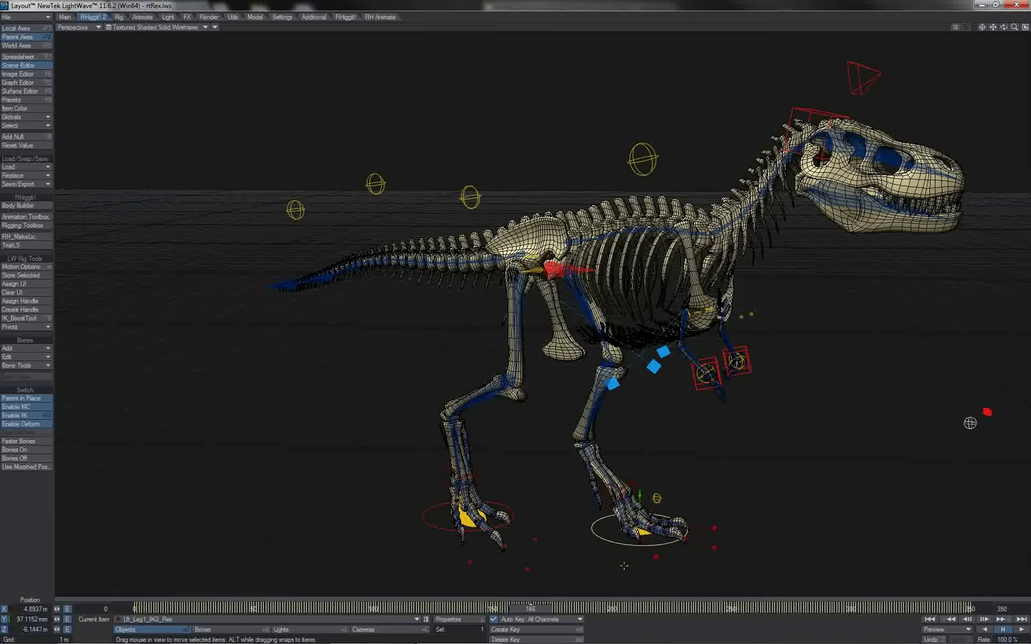
key(ctrl+z)
Scrub the walk animation and inspect the main root, MainRootOffset_Rex and right foot IK goal at several frames
key(shift+b)
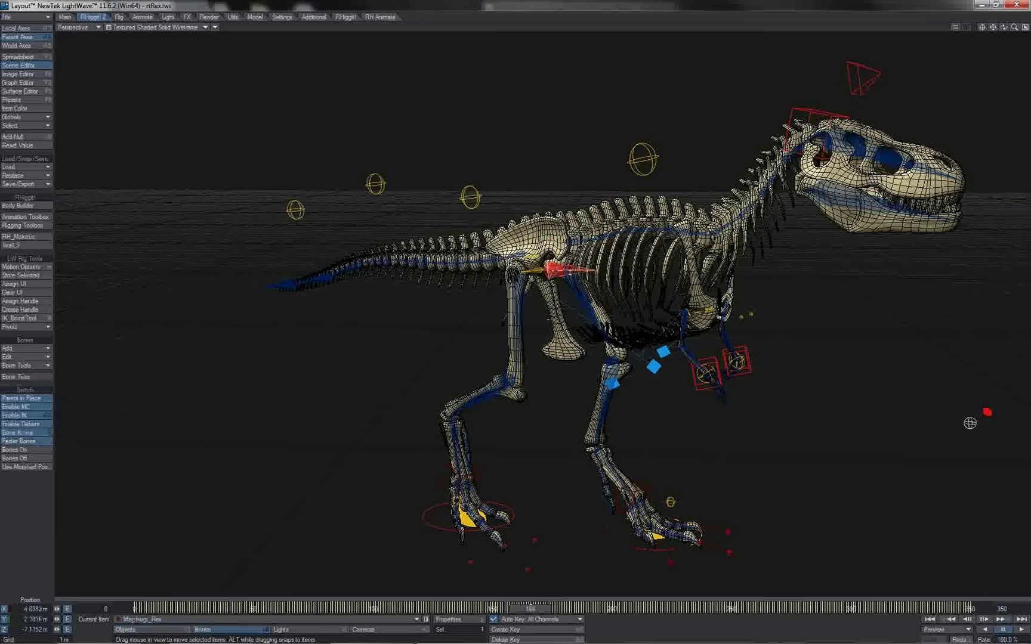
drag(528, 609, 570, 609)
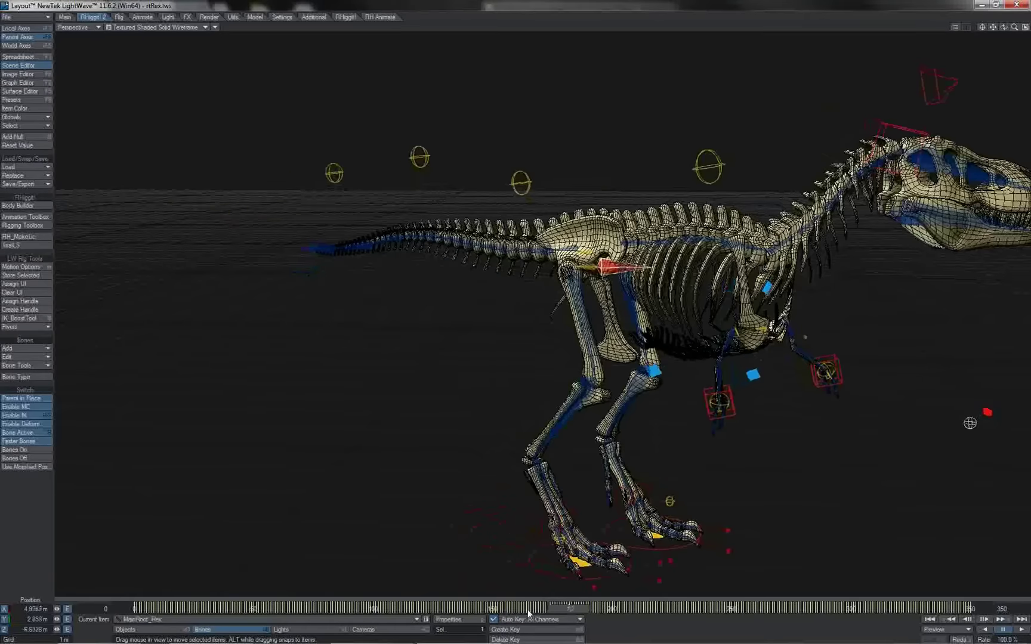
click(597, 450)
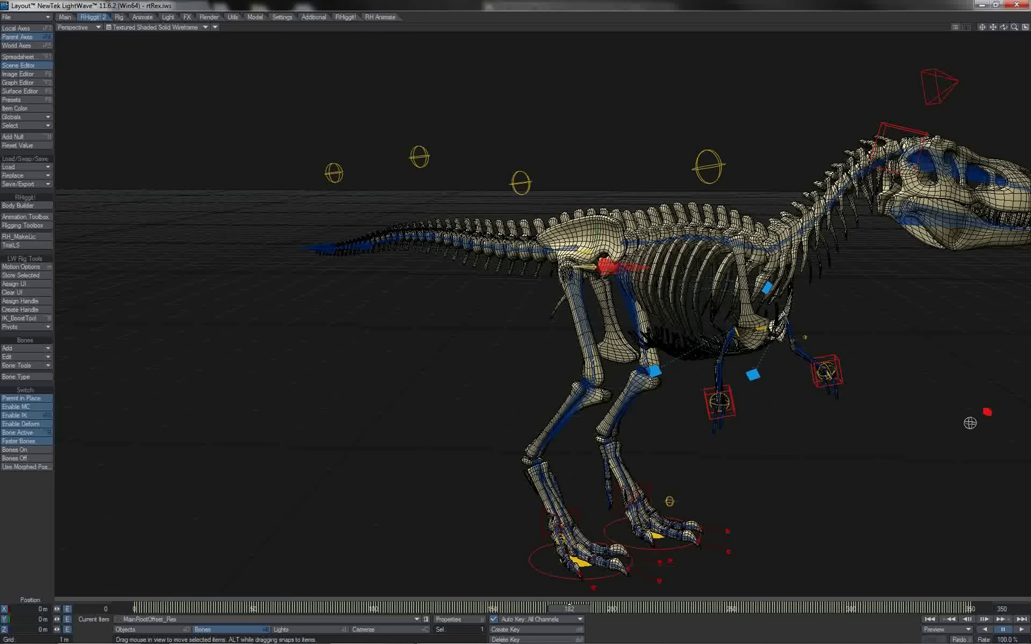
key(y)
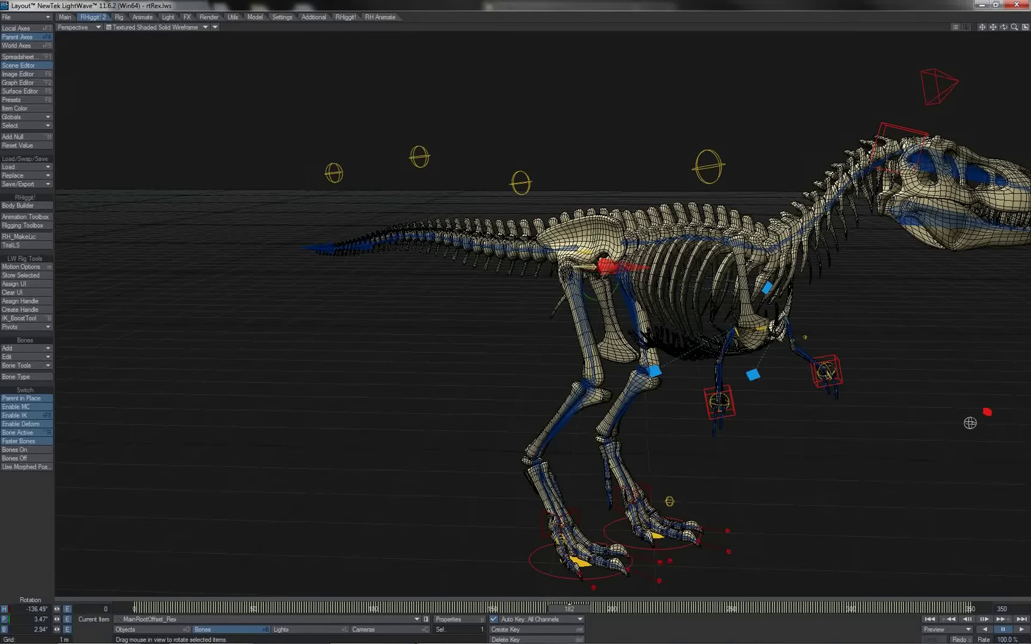
drag(570, 608, 562, 608)
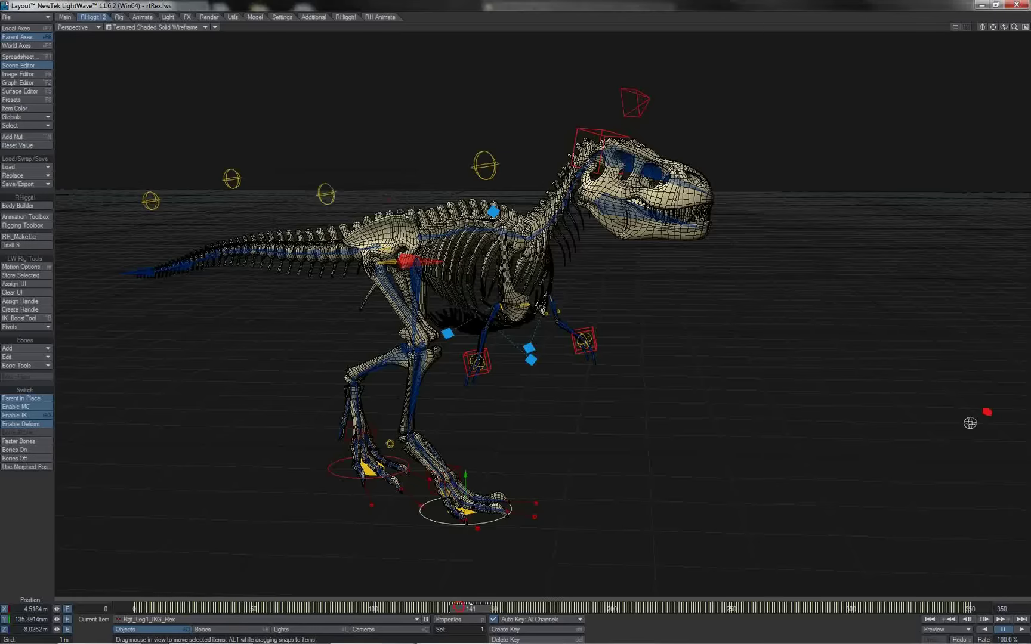
drag(460, 606, 517, 608)
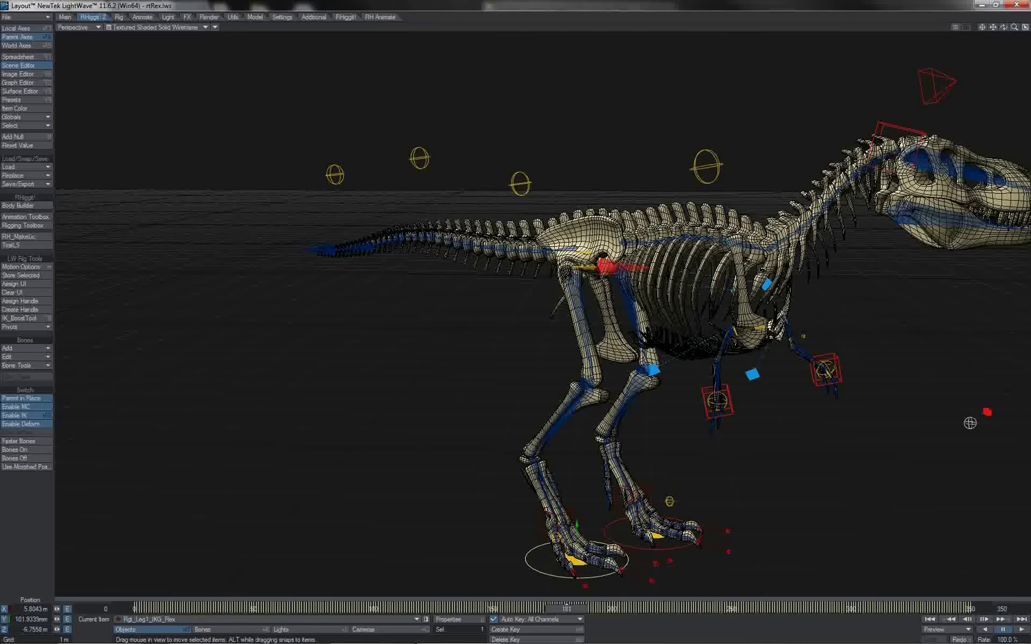
click(589, 268)
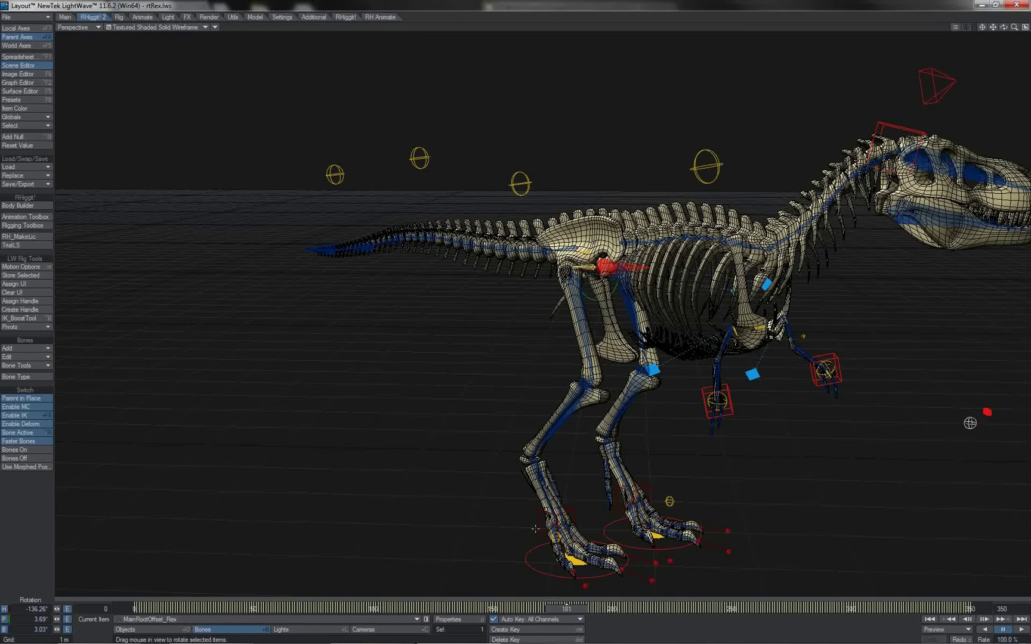
key(t)
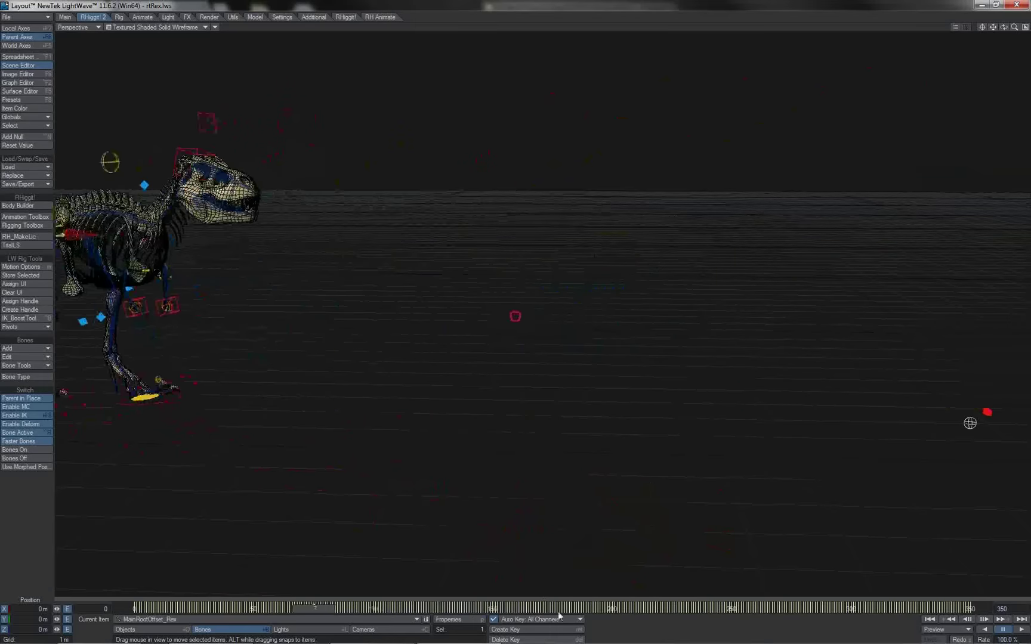
Examine the dinosaur's walk around frame 57 centred on MainRootOffset_Rex, and view MainRoot_Rex with its rotation controls
click(982, 27)
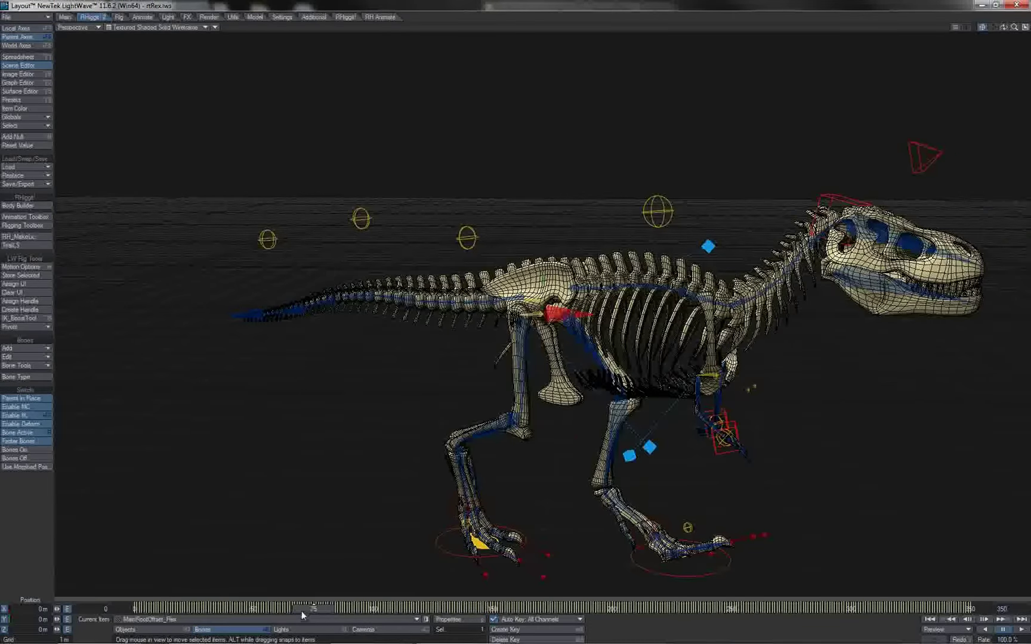
mouse_move(306, 610)
mouse_down()
mouse_move(135, 608)
mouse_move(270, 608)
mouse_up()
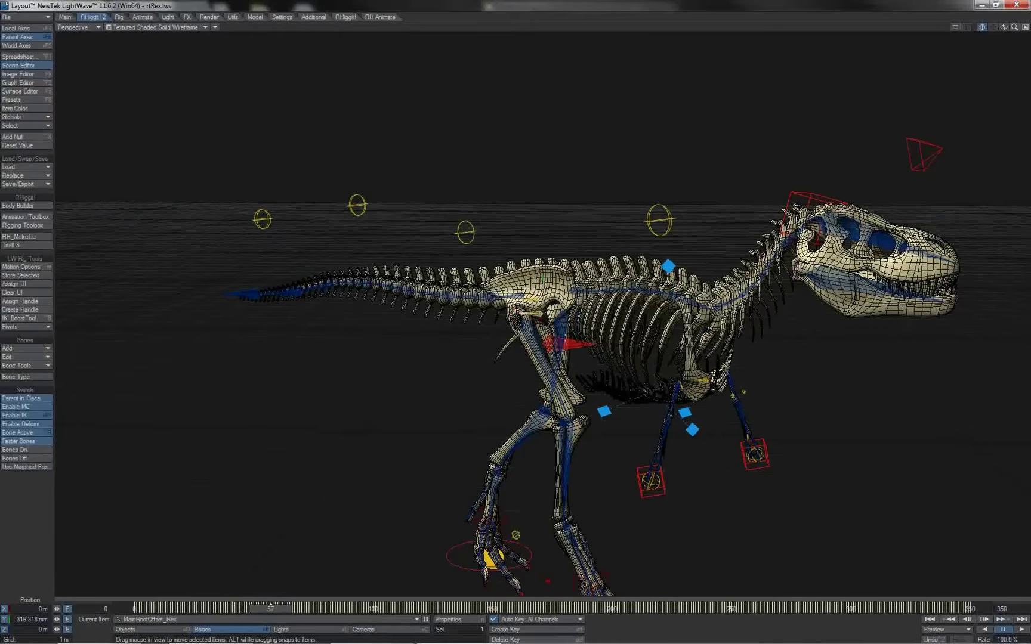
click(571, 344)
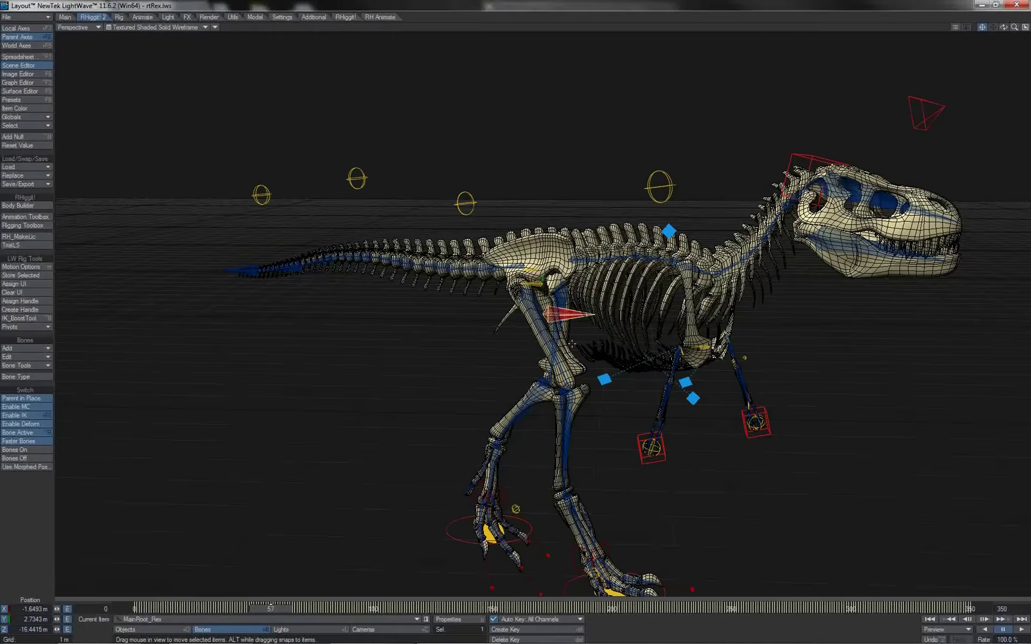
key(y)
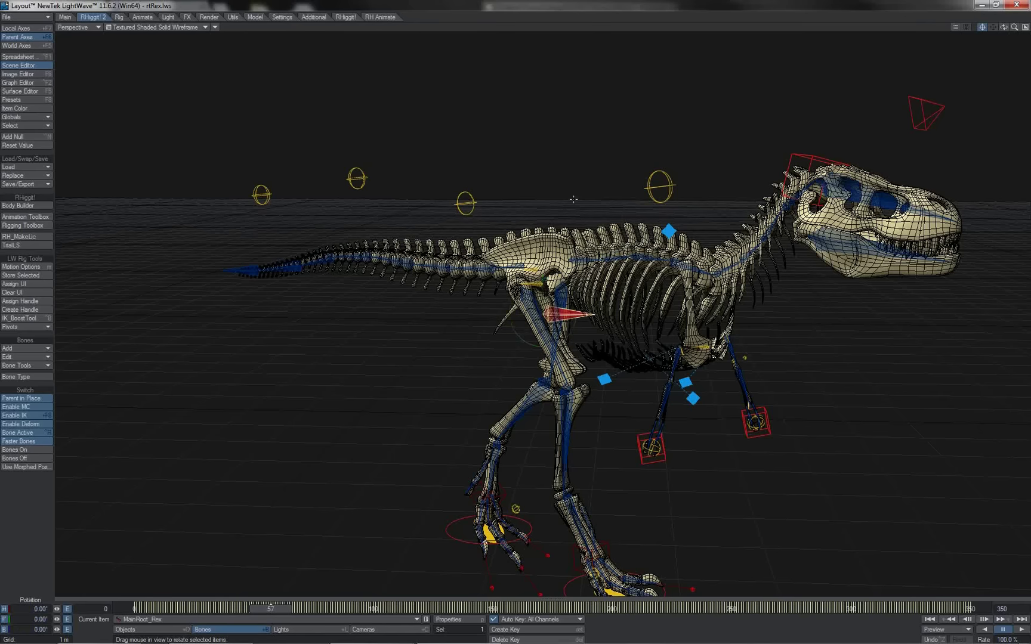
drag(590, 217, 650, 222)
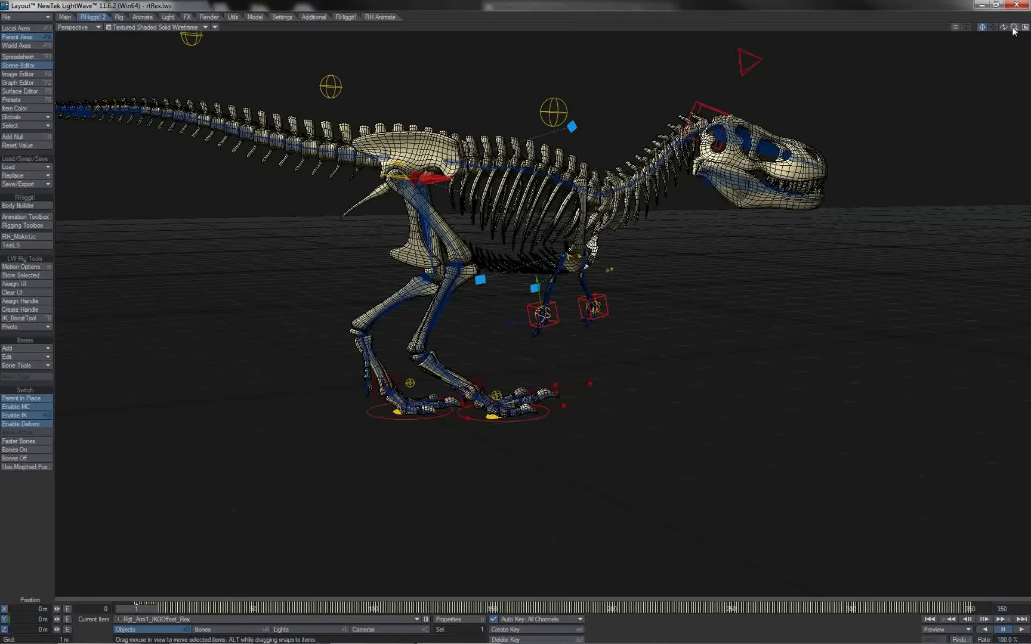
Move the right arm's IK goal offset Rgt_Arm1_IKGOffset_Rex backward and upward at frame 1 so the forearm bends
drag(1015, 30, 1026, 34)
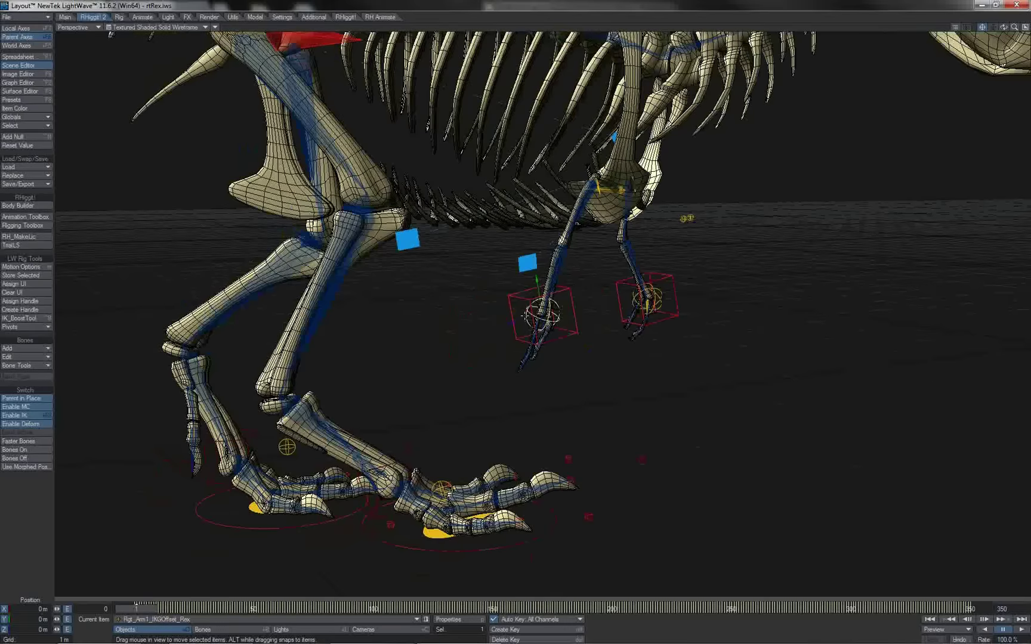
drag(540, 316, 514, 316)
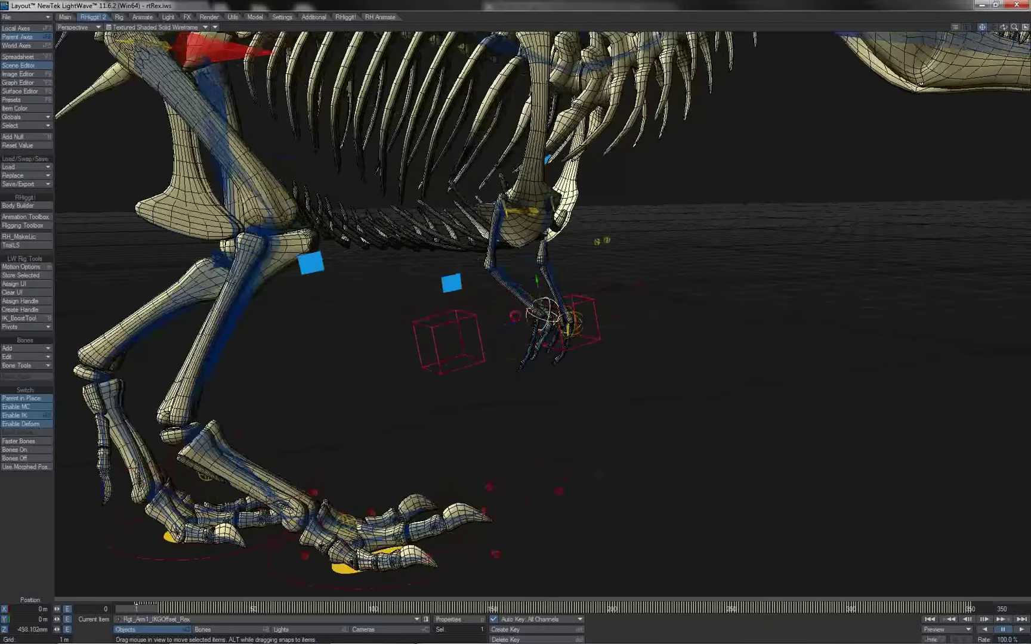
right_drag(540, 316, 540, 299)
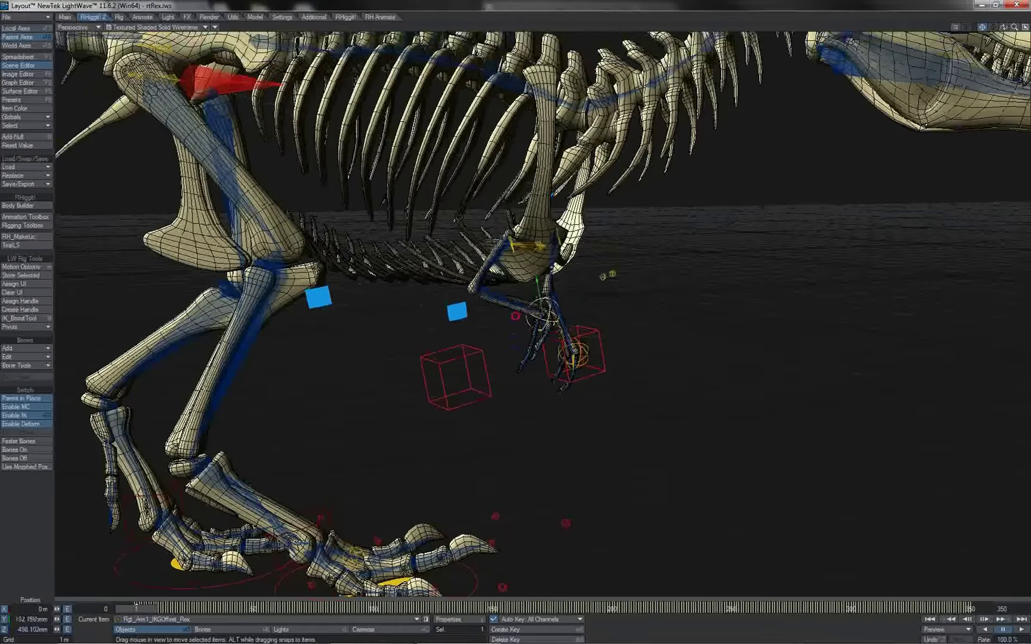
Rotate Lft_Arm1_IKGOffset_Rex to about 76° heading, 127° pitch and 156° bank, and scrub the walk to check both arms
key(y)
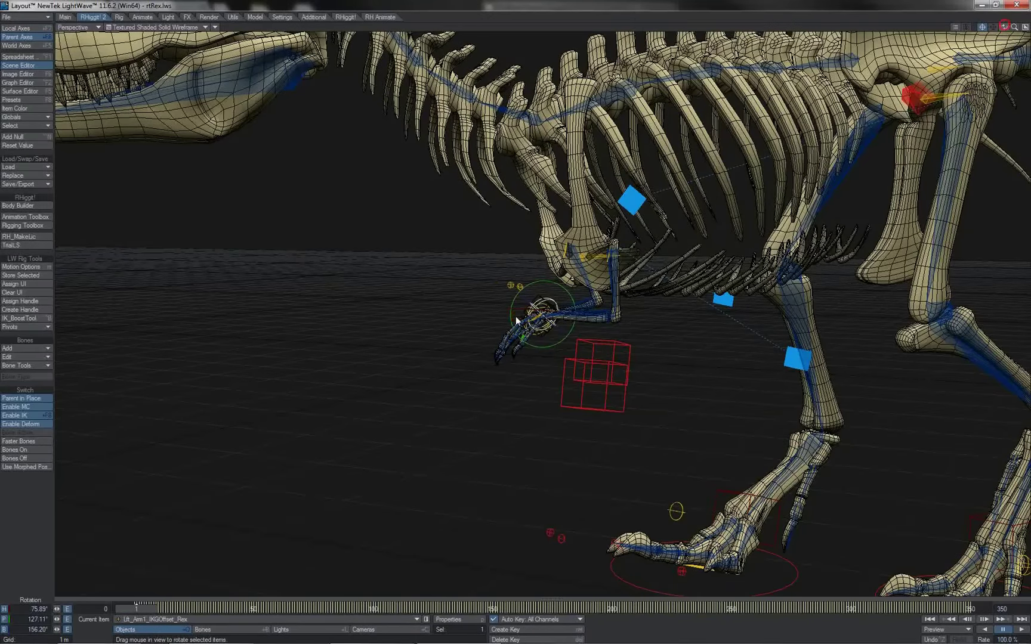
mouse_move(1003, 28)
mouse_down()
mouse_move(889, 31)
mouse_move(999, 47)
mouse_up()
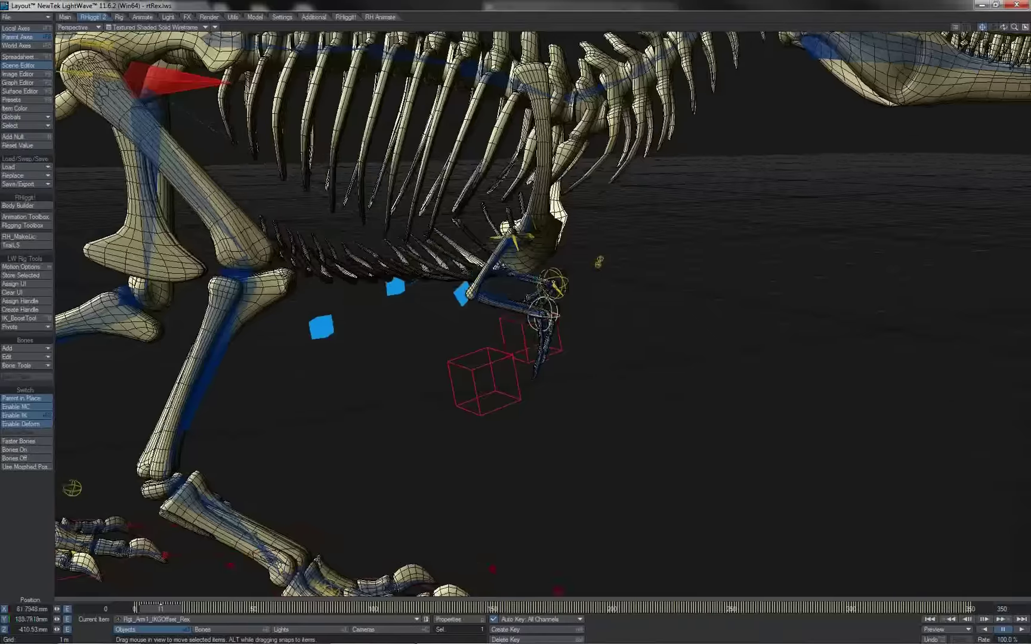
drag(134, 609, 572, 609)
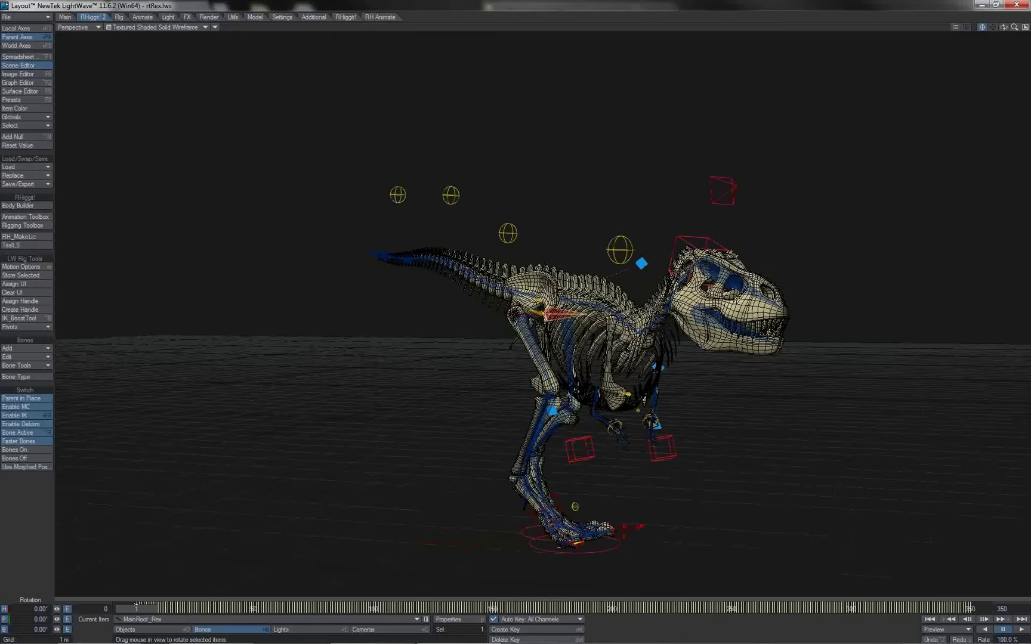
Adjust the foot IK goal offsets in the top view, shifting Lft_Leg1_IKGOffset_Rex about 50 mm in X and -65 mm in Z, and check the walk
click(577, 543)
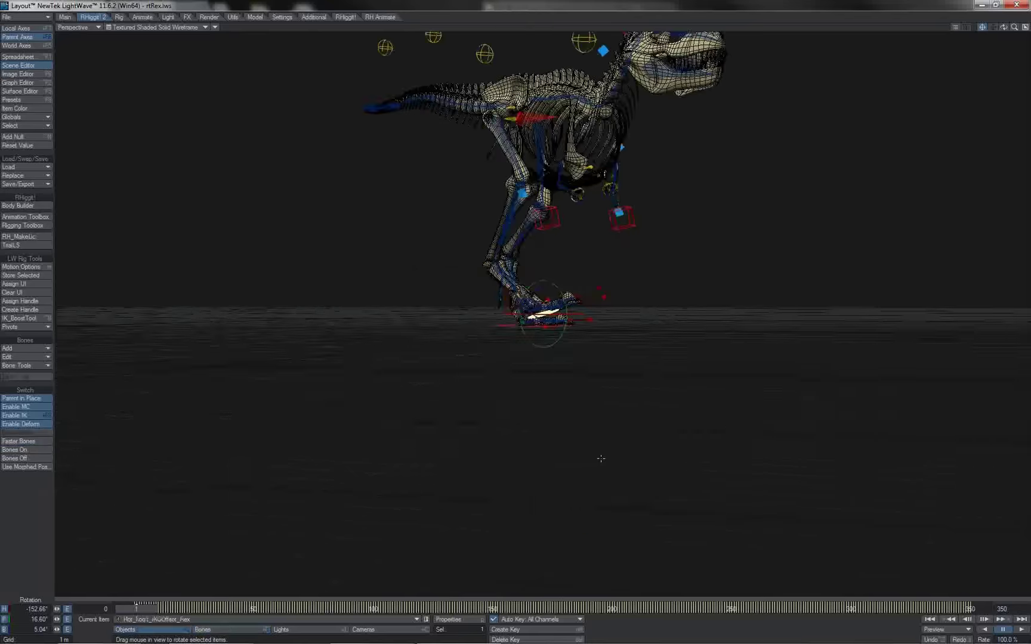
drag(1014, 27, 1030, 54)
key(1)
key(t)
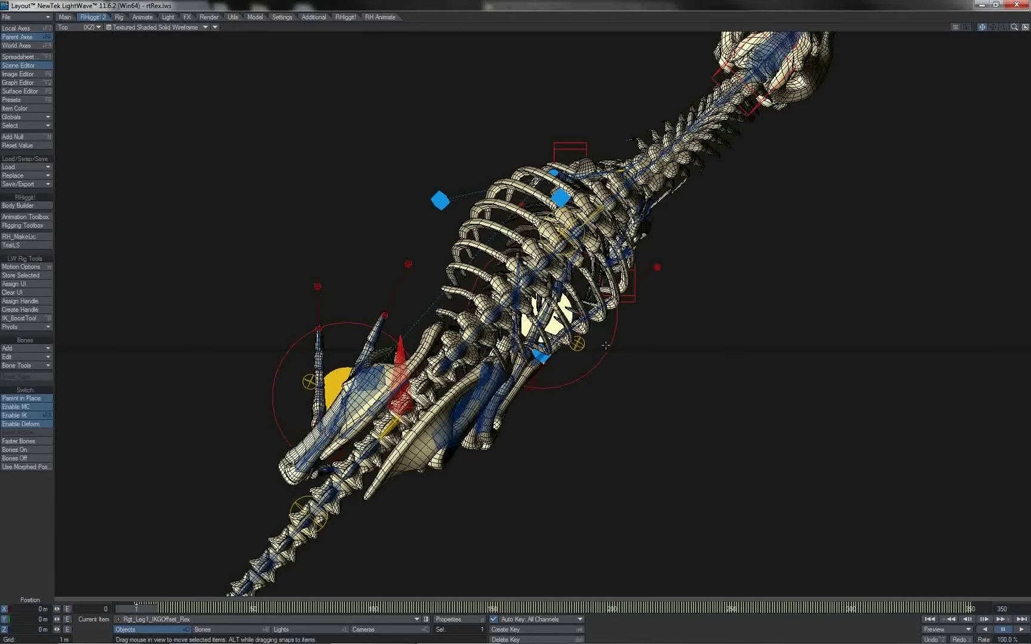
drag(605, 346, 560, 319)
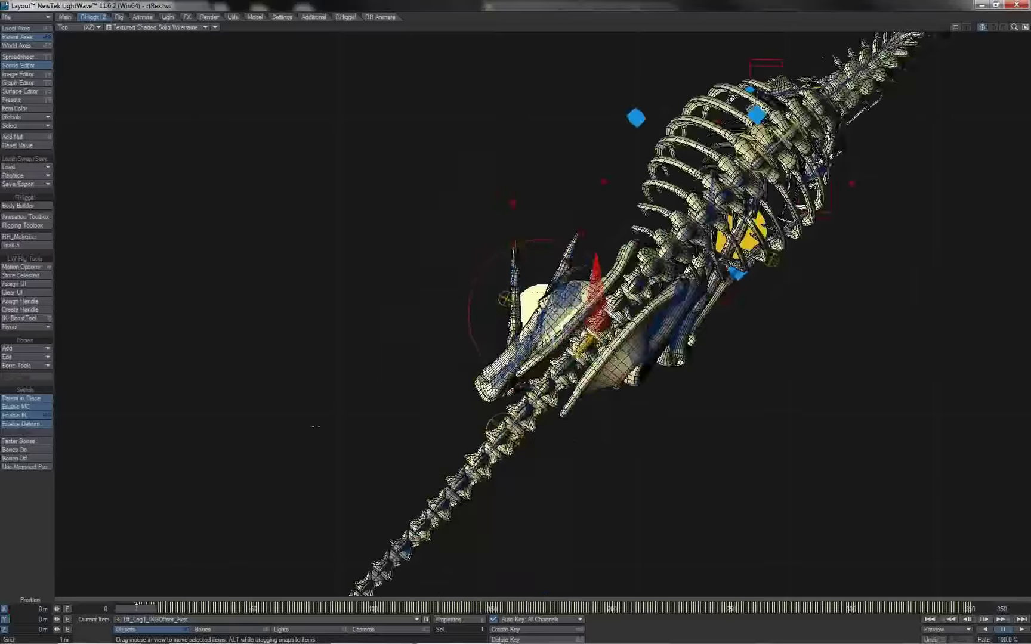
drag(542, 219, 575, 239)
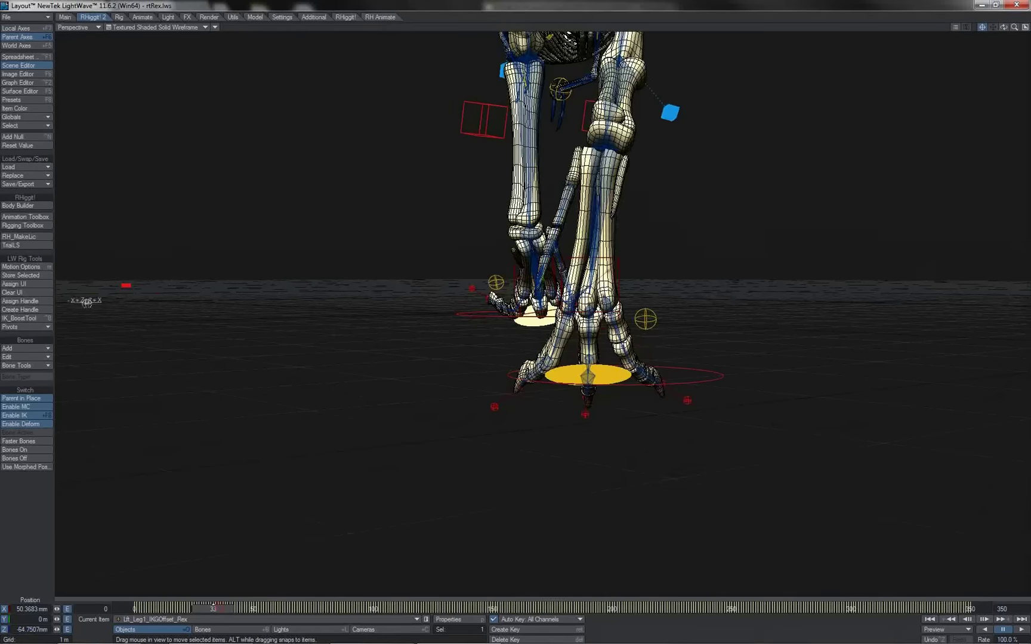
drag(216, 608, 595, 608)
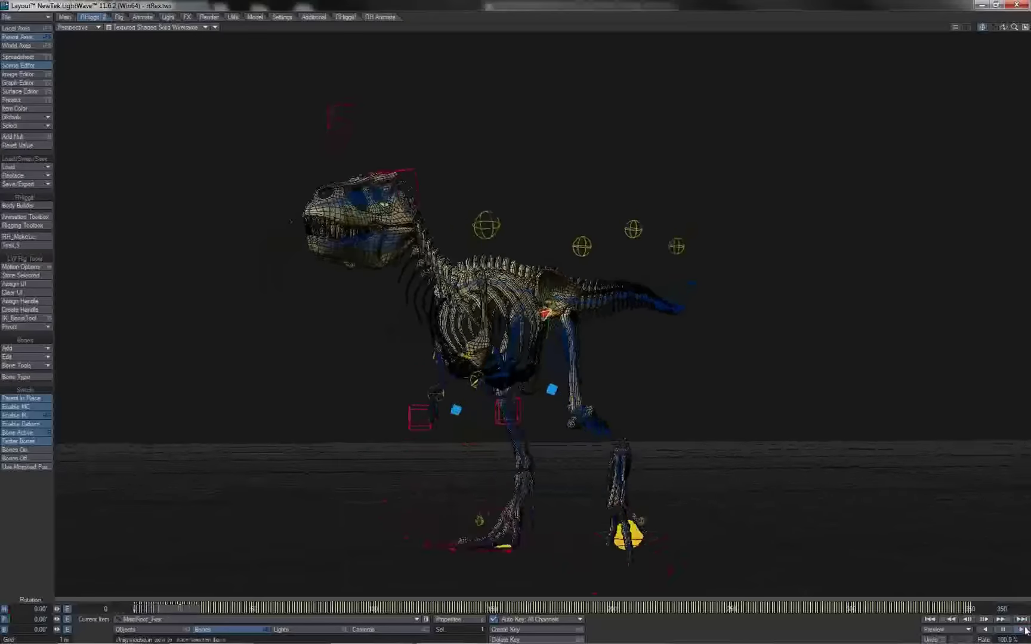